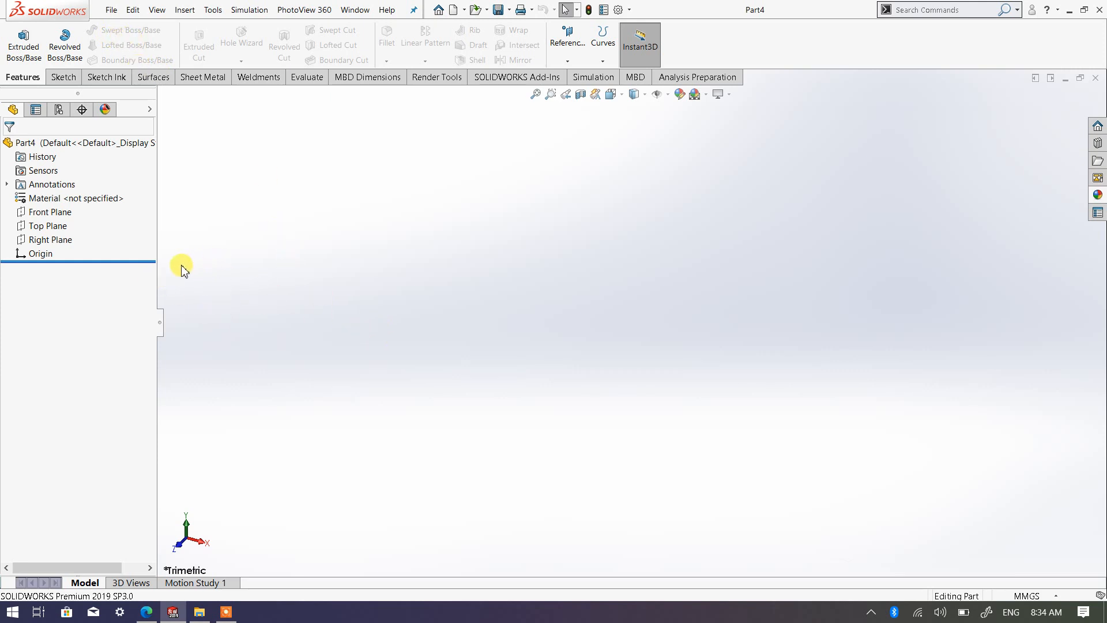
Start a new sketch on the Top Plane.
left_click(54, 225)
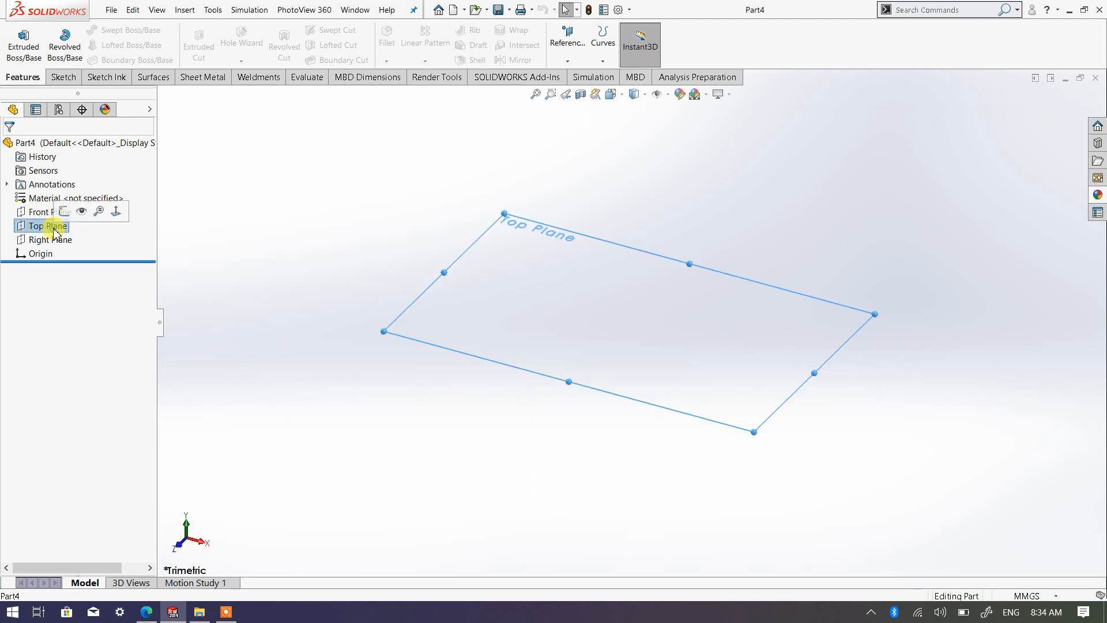
left_click(69, 214)
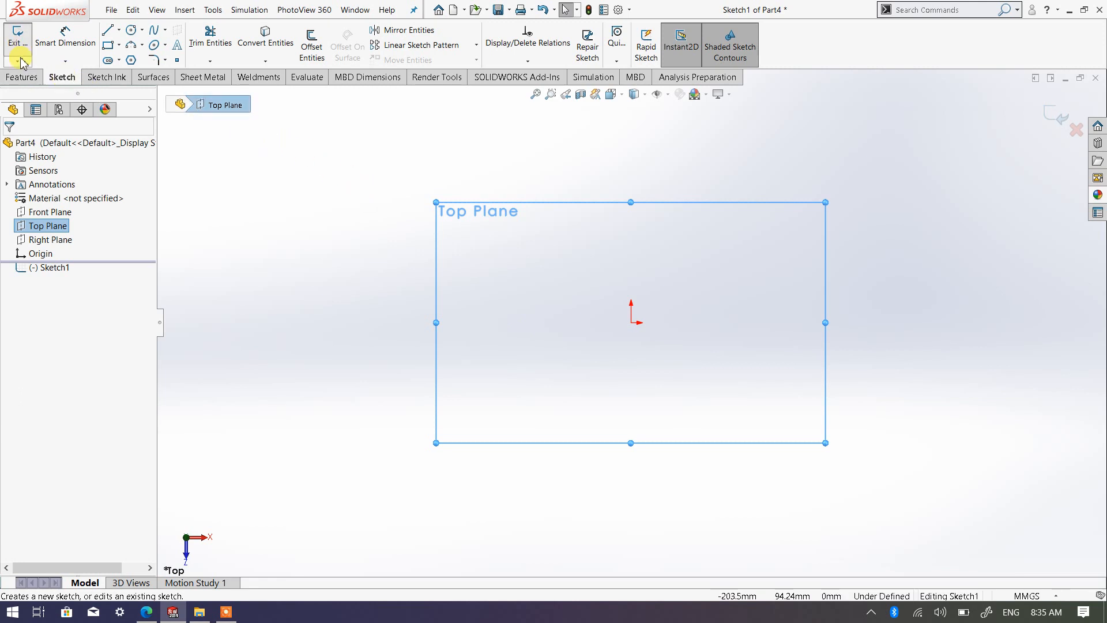
left_click(324, 169)
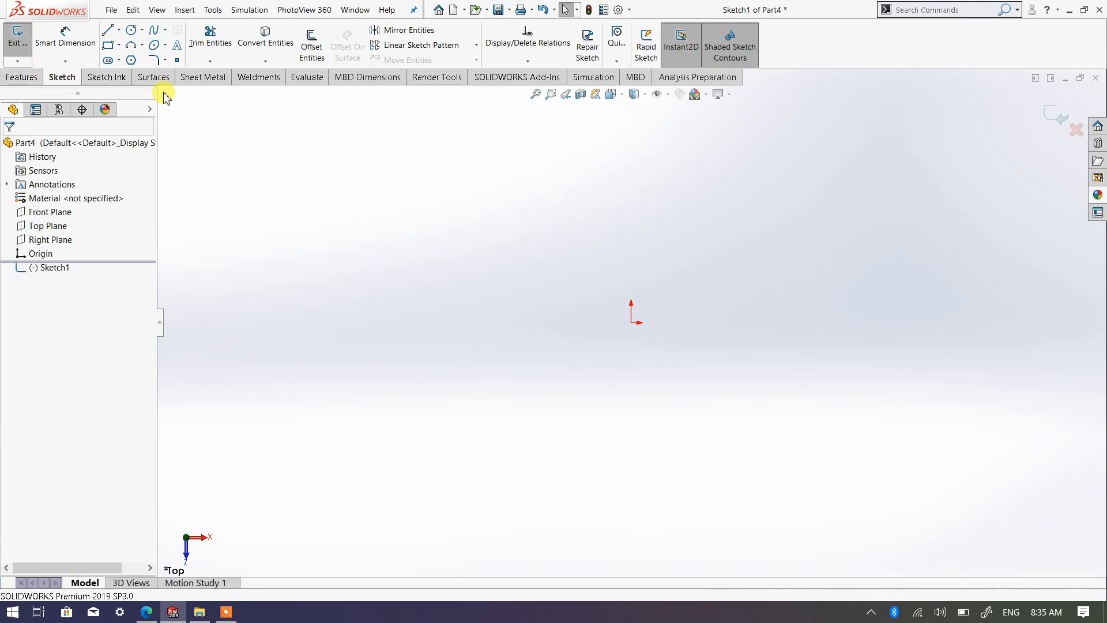
Draw an open U-shape from the origin with three connected lines: about 75 mm horizontal, about 96 mm vertical, and about 75 mm horizontal back.
left_click(108, 32)
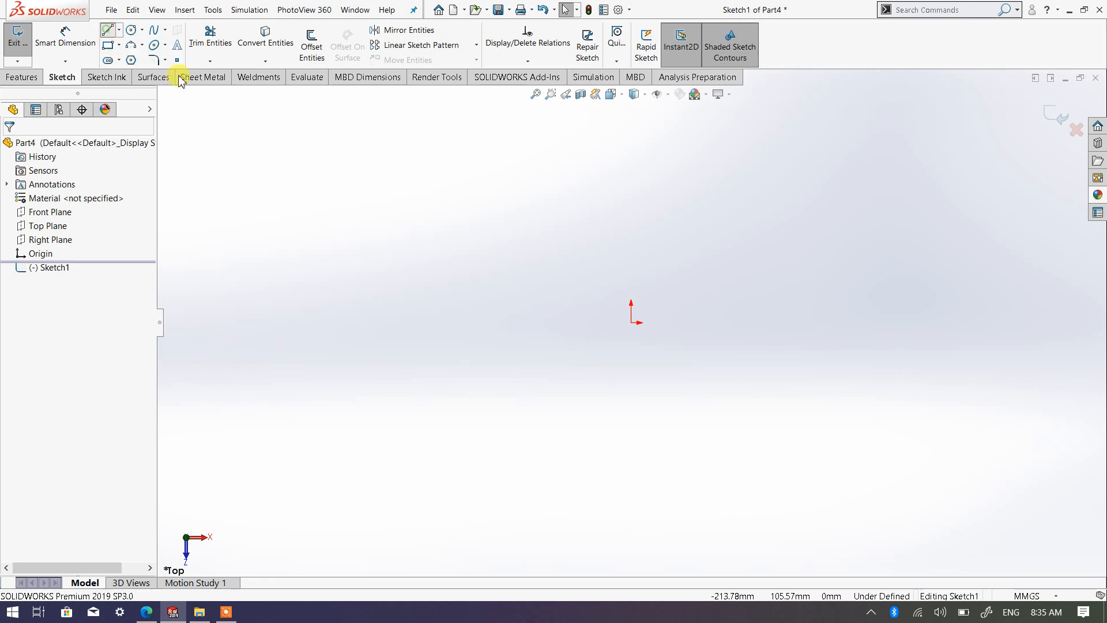
left_click(631, 323)
left_click(794, 322)
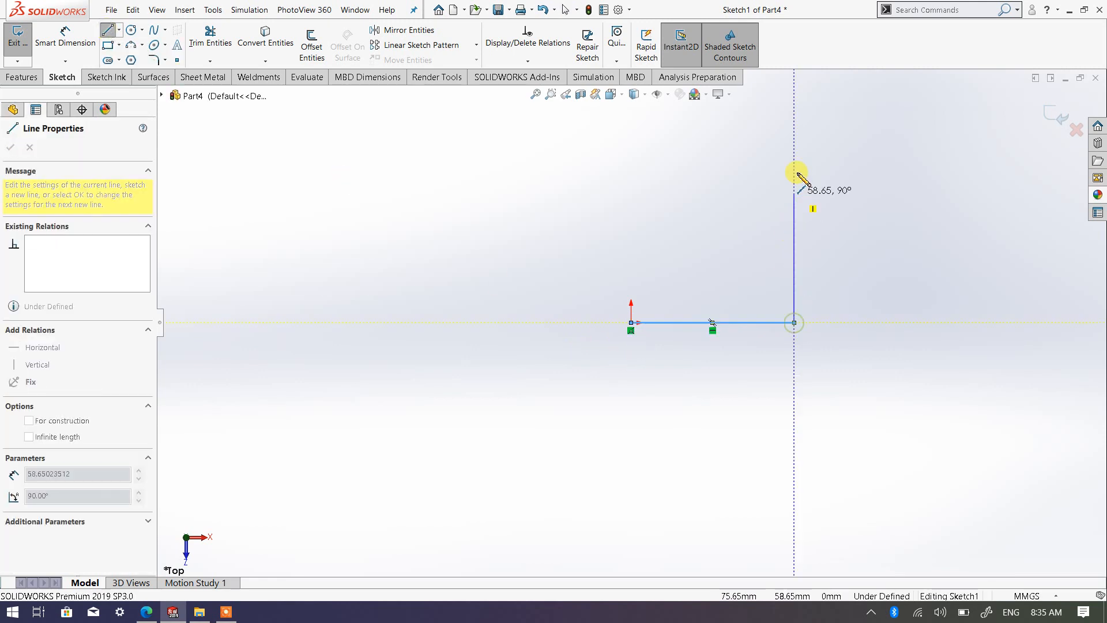
left_click(794, 114)
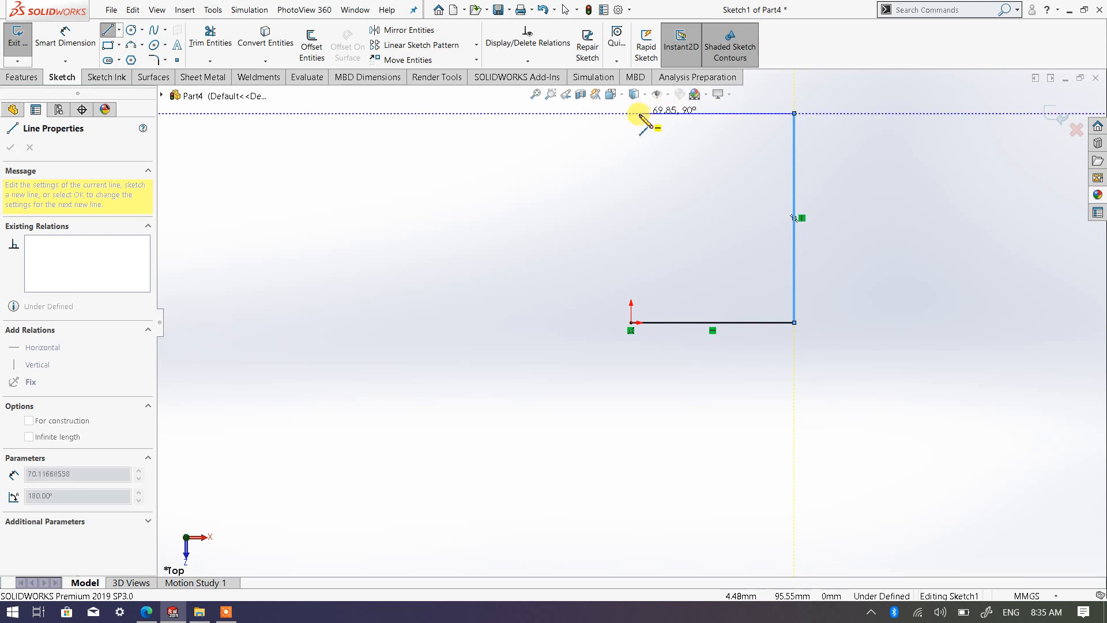
left_click(632, 115)
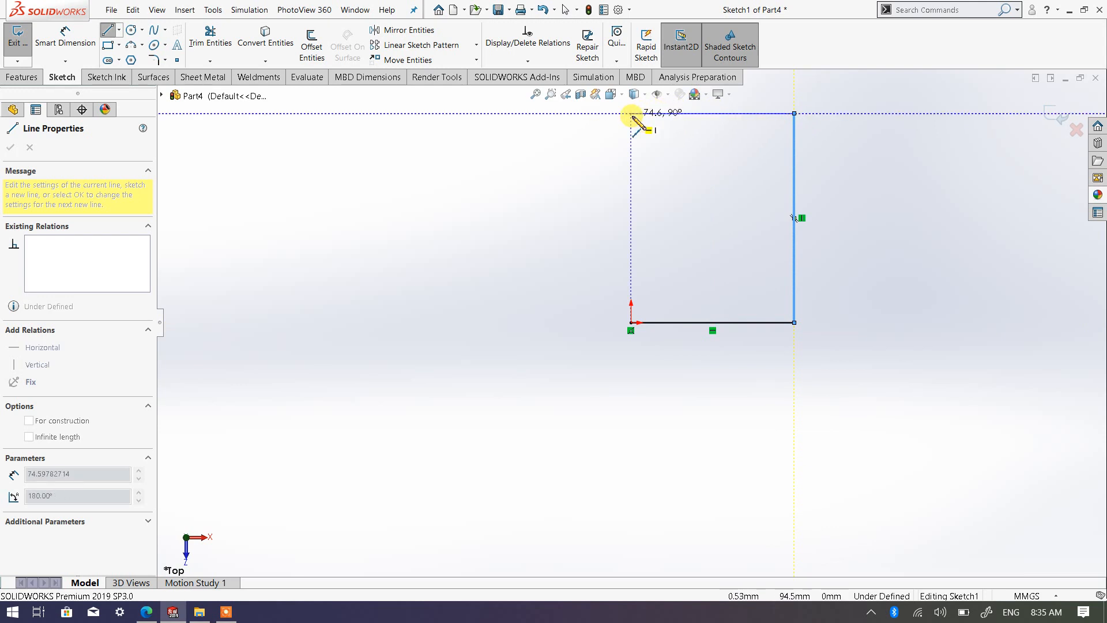
right_click(634, 114)
left_click(706, 127)
Dimension the horizontal line that starts at the origin to 60 mm.
scroll(635, 190, "up", 3)
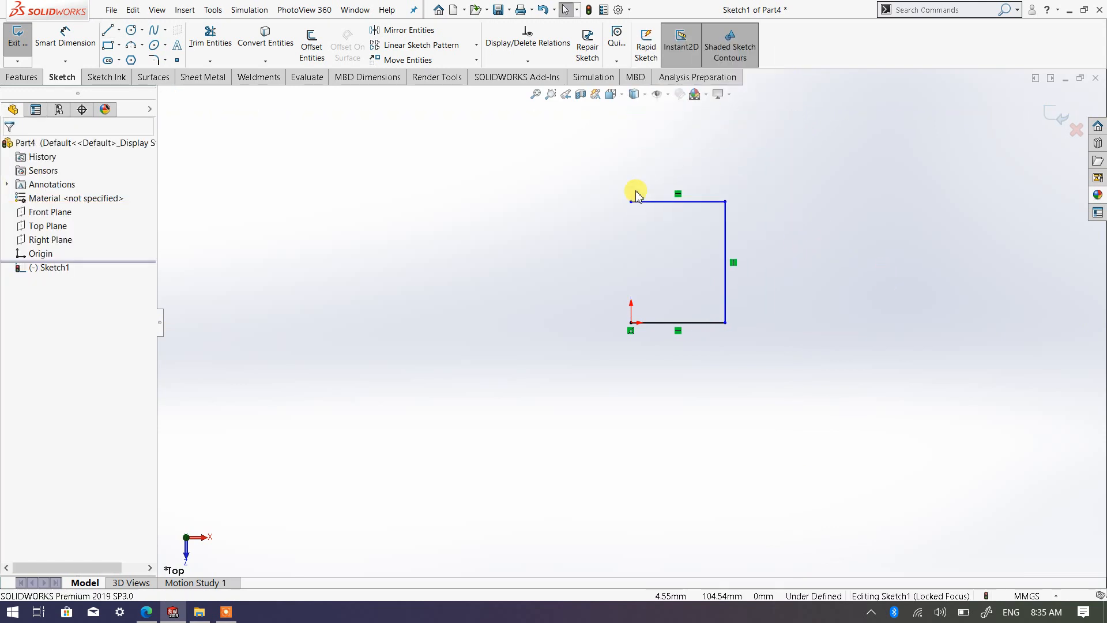
scroll(635, 189, "down", 2)
scroll(791, 403, "down", 2)
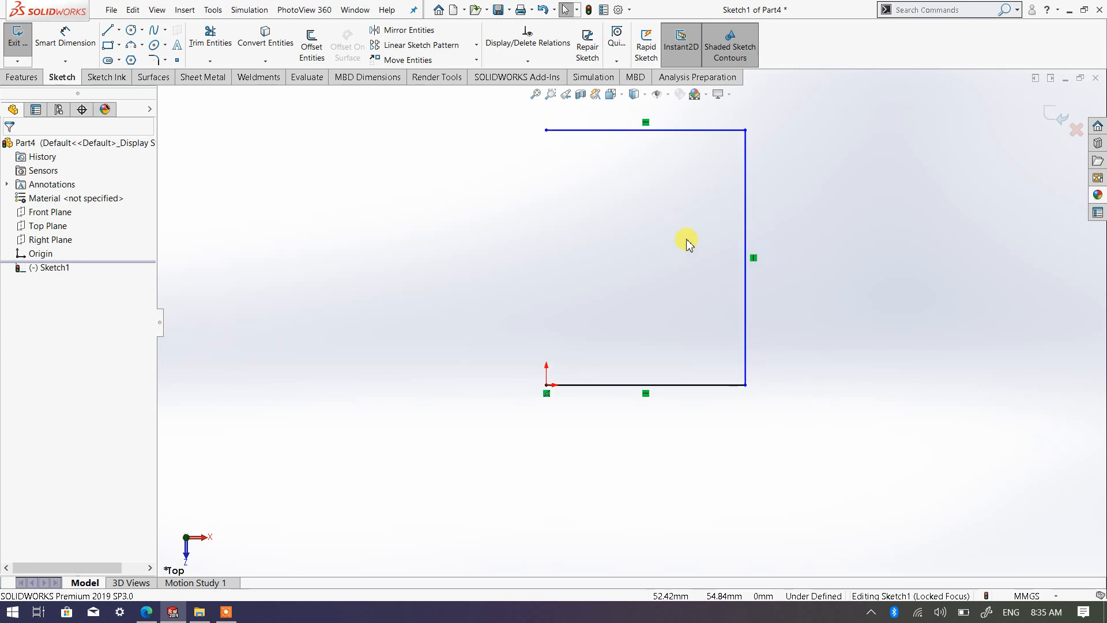
scroll(680, 237, "up", 1)
scroll(672, 228, "down", 1)
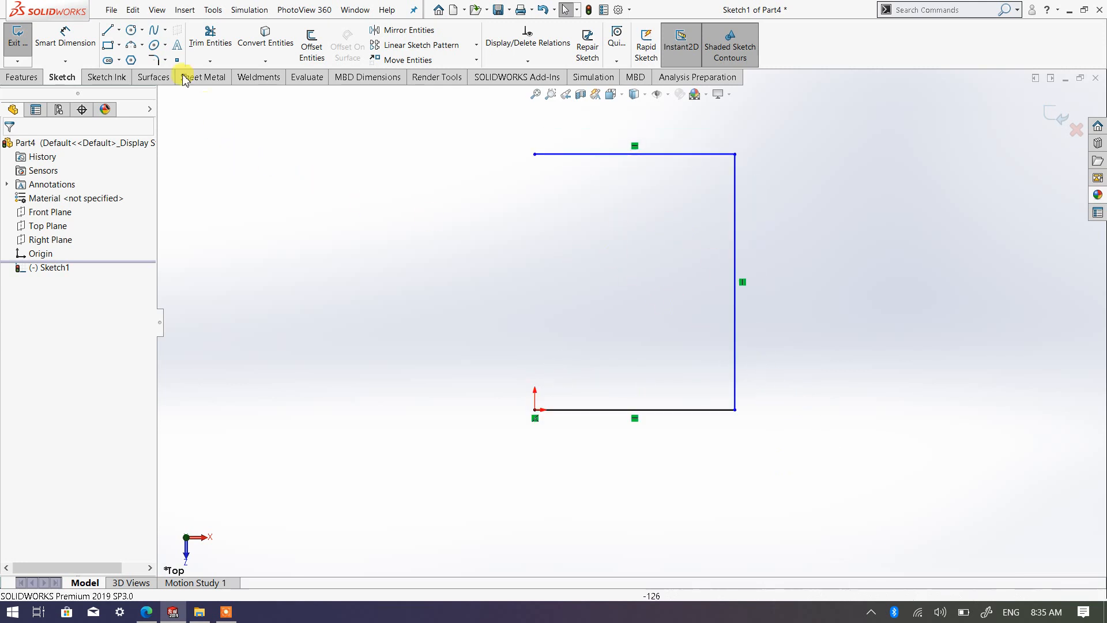
left_click(67, 39)
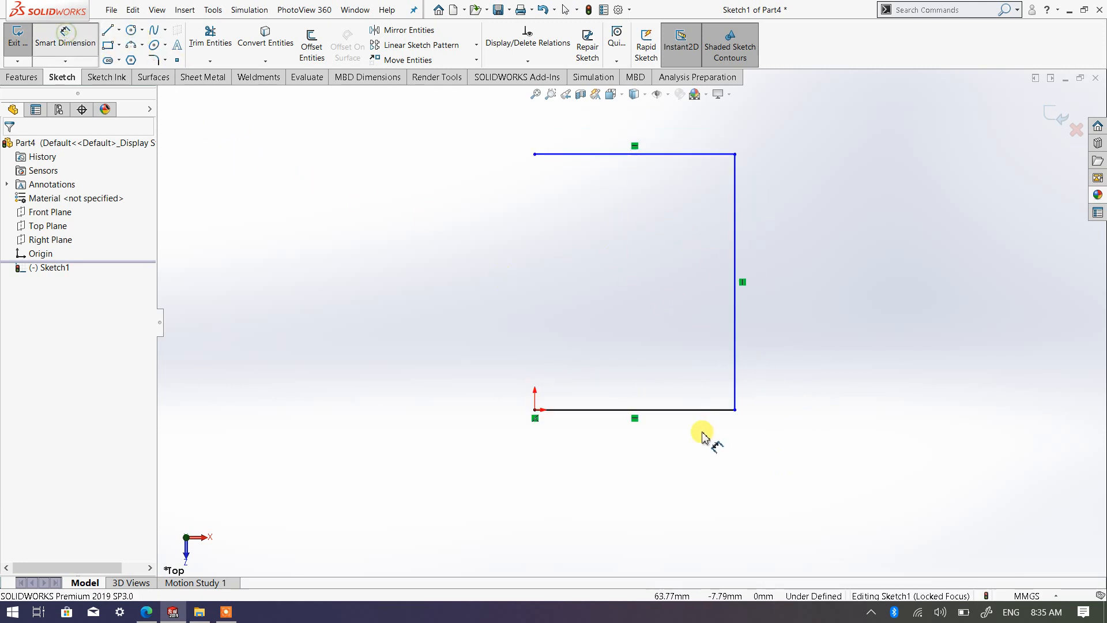
left_click(669, 410)
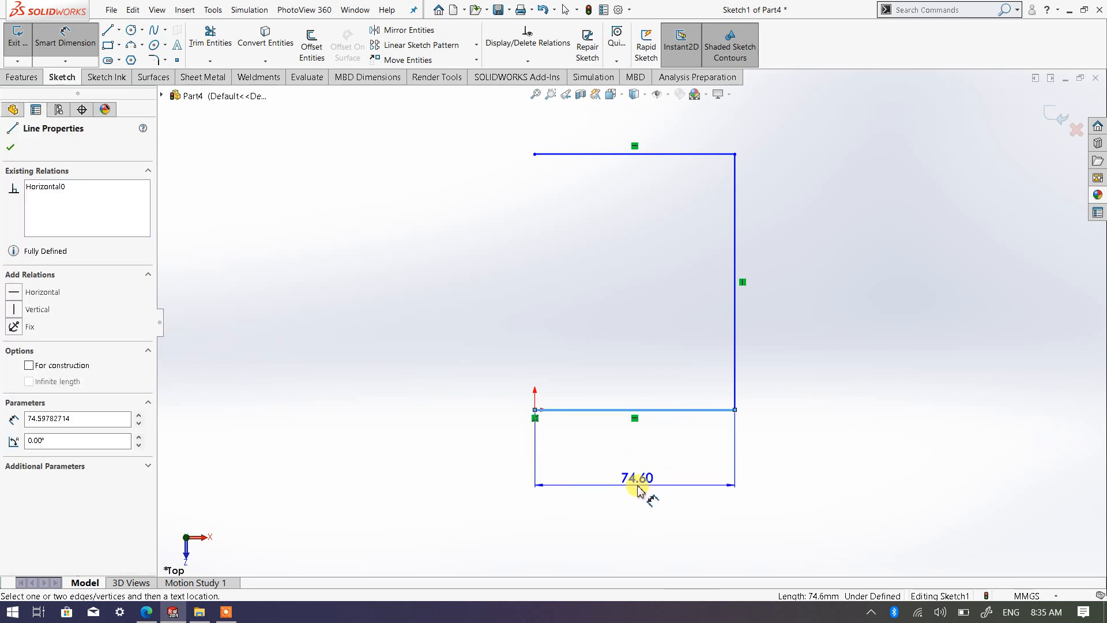
left_click(638, 490)
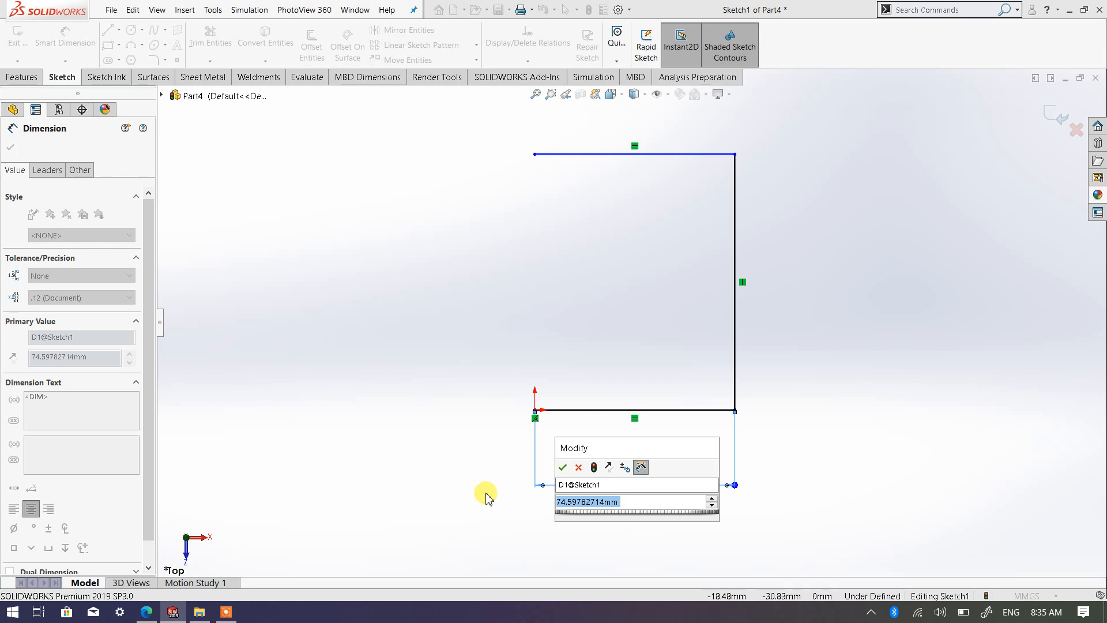
type("100")
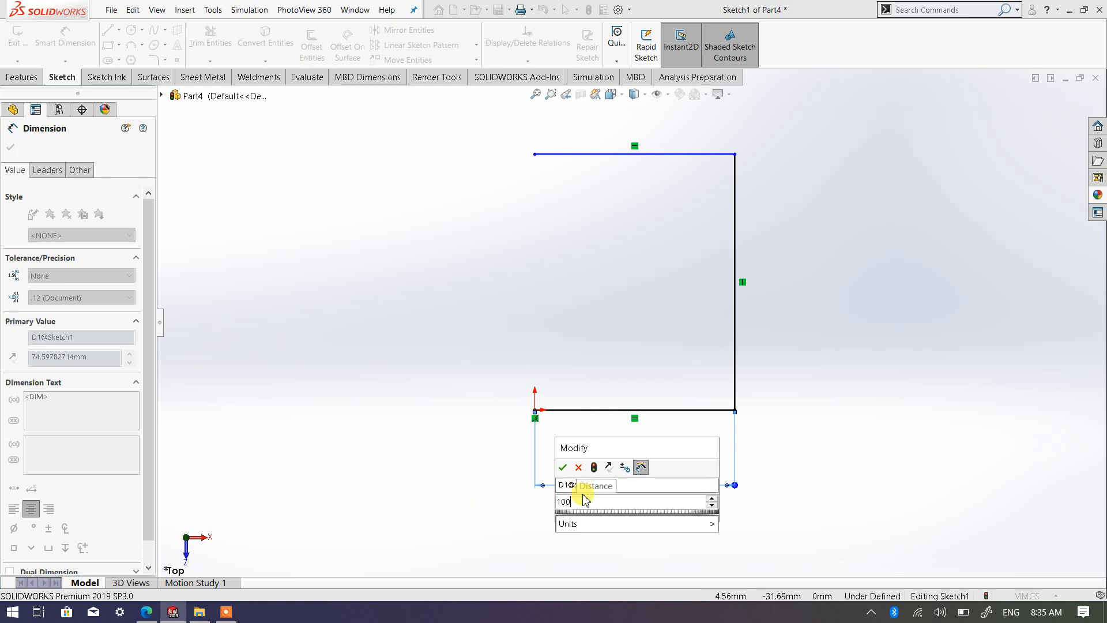
key("BackSpace")
key("BackSpace")
key("BackSpace")
type("60")
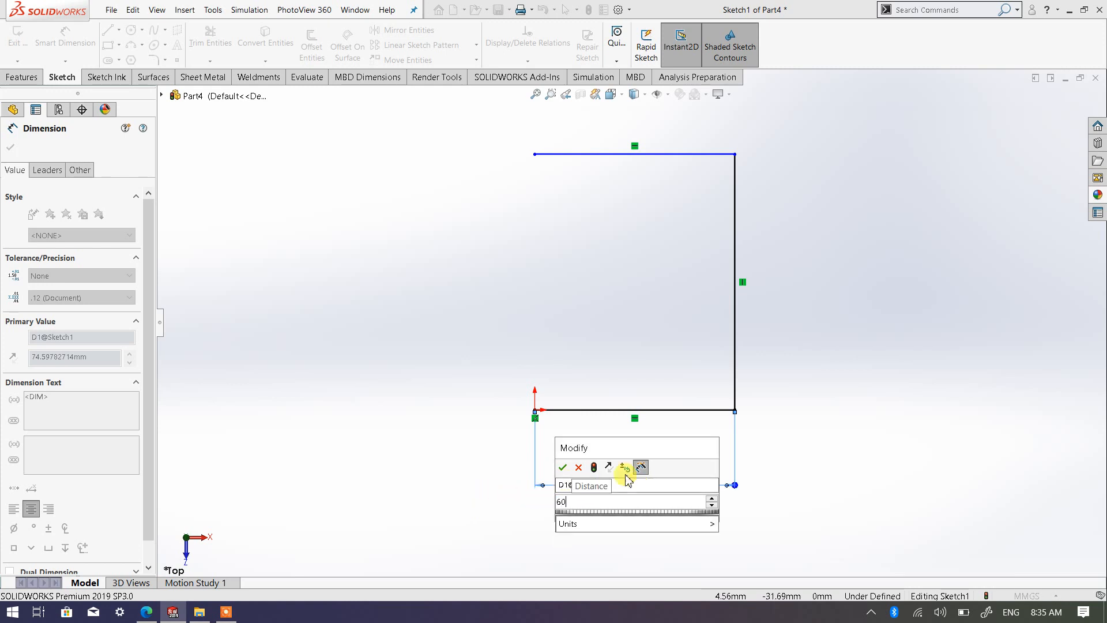
left_click(562, 467)
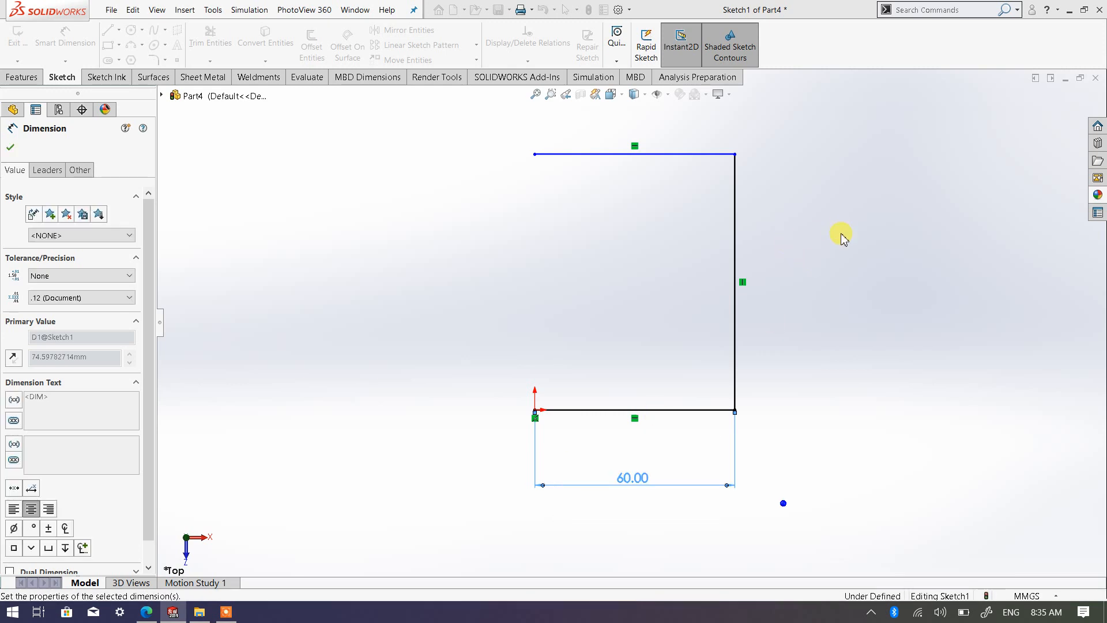
Dimension the vertical line of the U-shape to 100 mm.
left_click(736, 299)
left_click(834, 295)
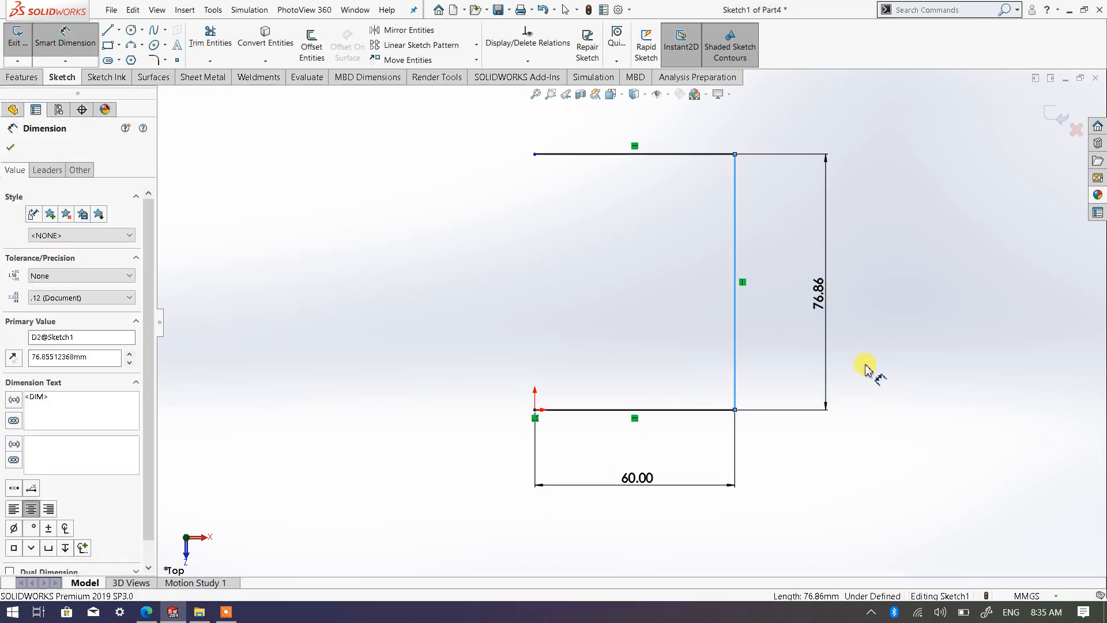
type("1")
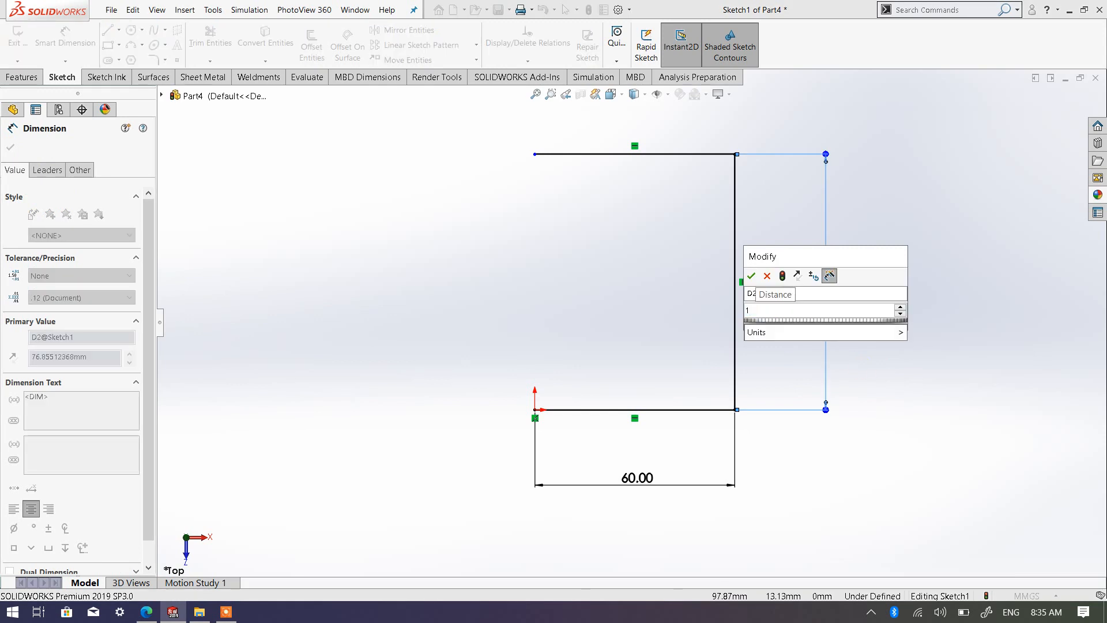
type("00")
left_click(752, 277)
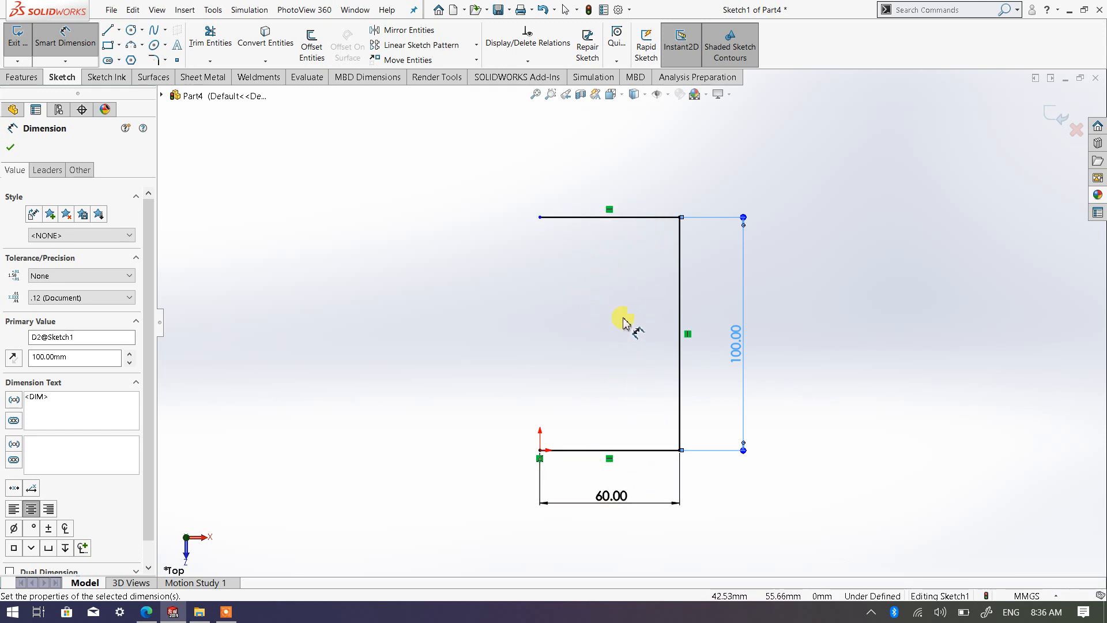
left_click(10, 147)
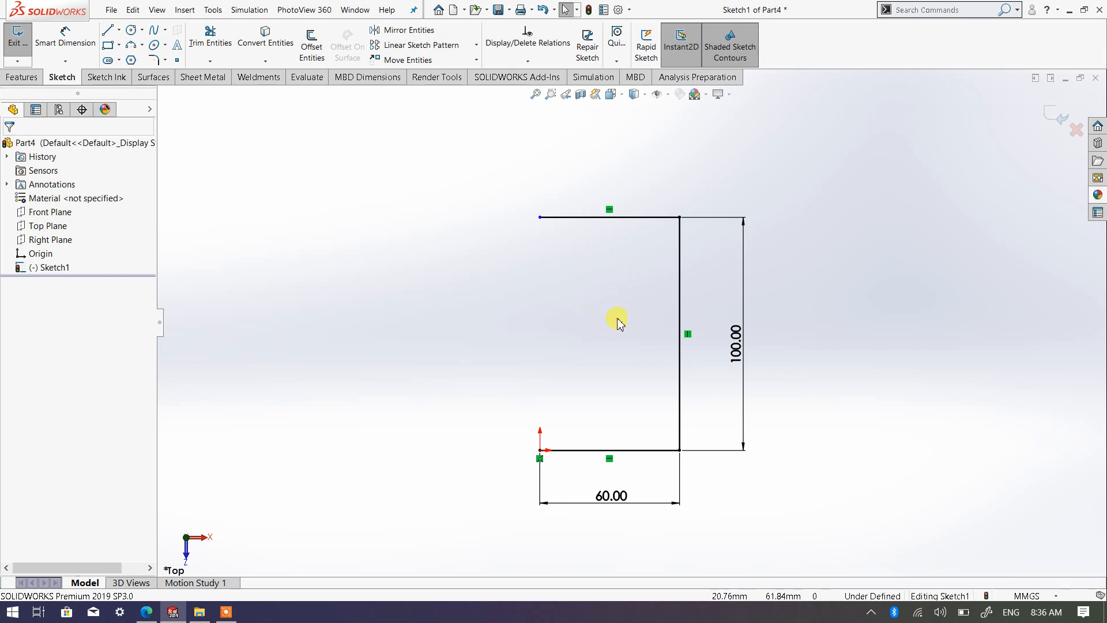
Round both corners of the U-shape with 20 mm sketch fillets.
left_click(154, 60)
left_click(140, 273)
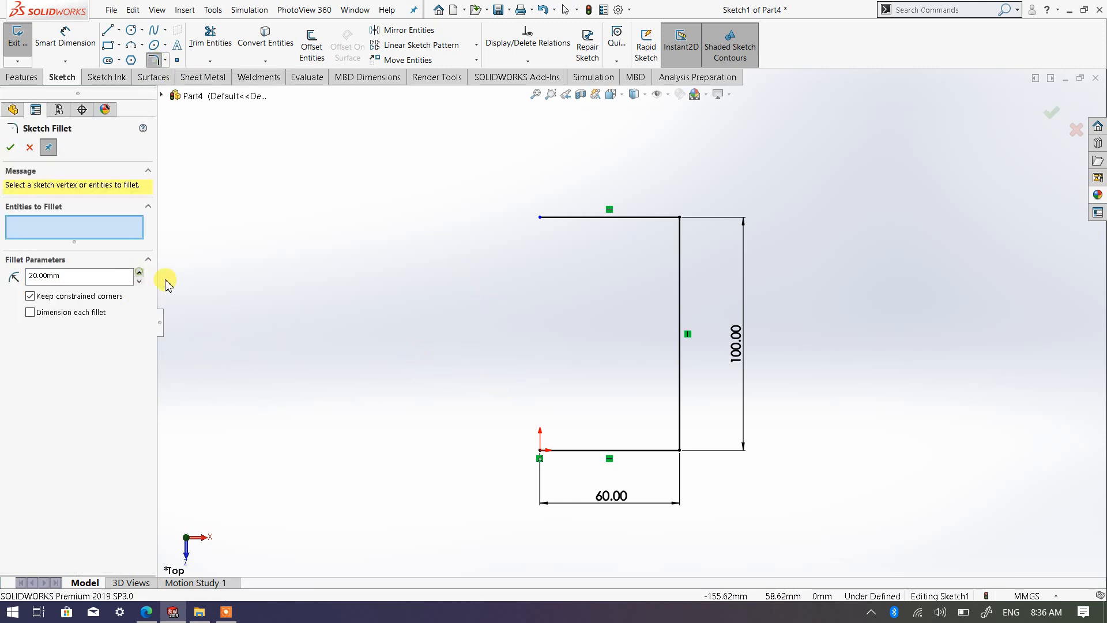
left_click(682, 445)
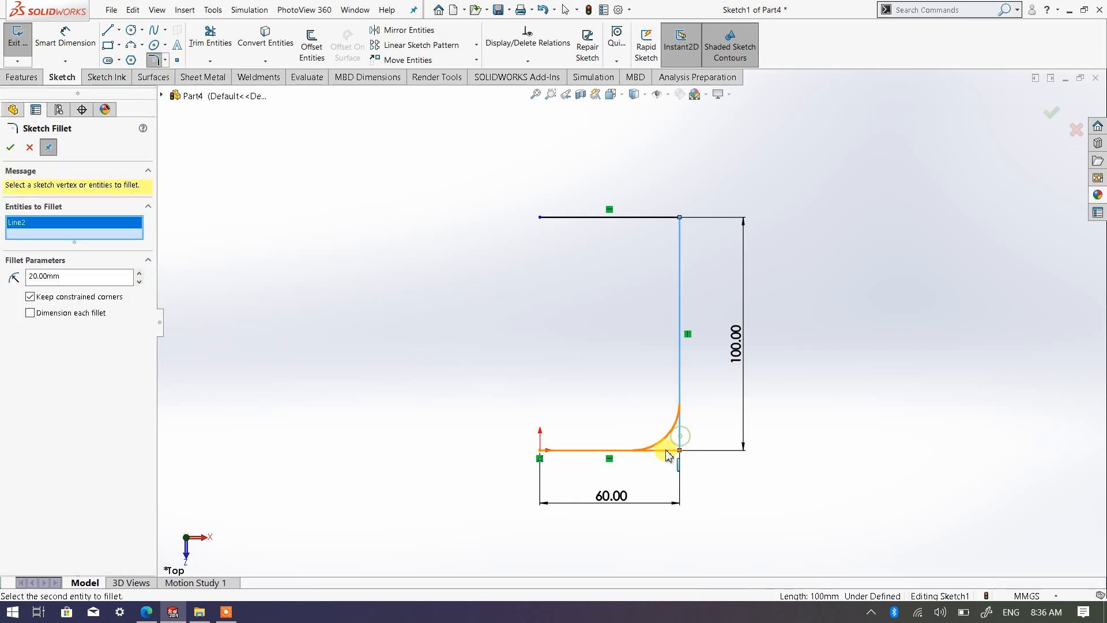
left_click(652, 219)
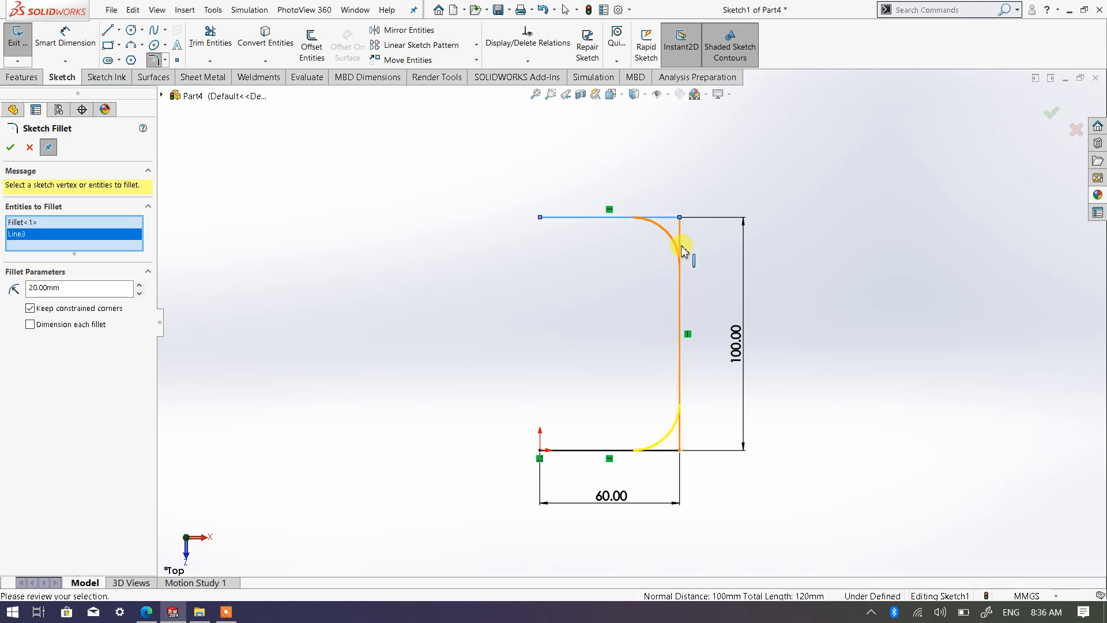
left_click(10, 147)
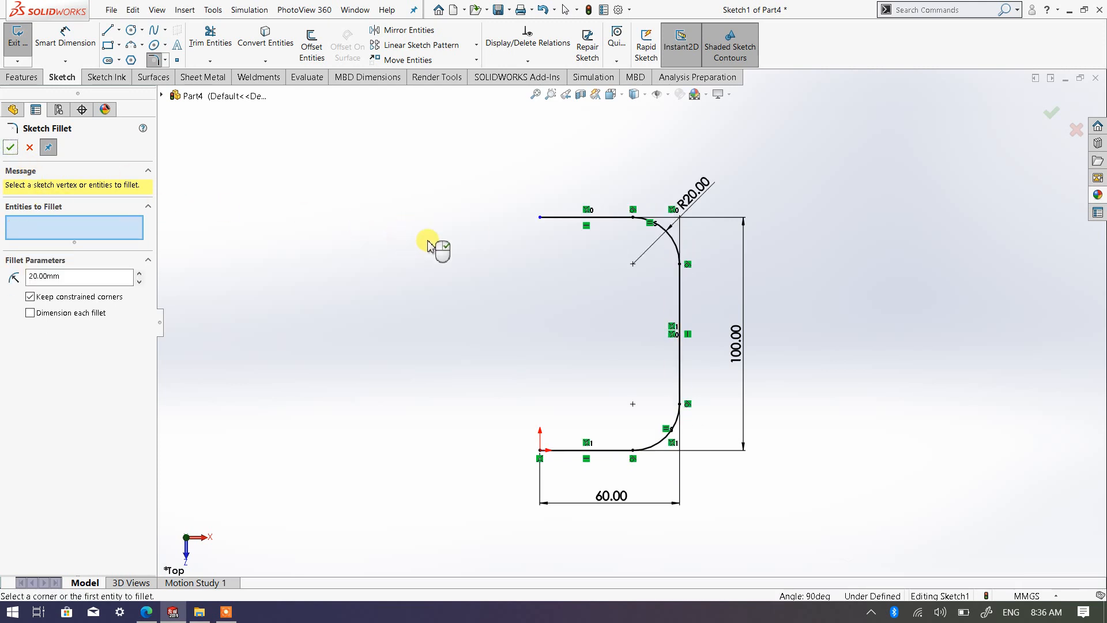
left_click(11, 147)
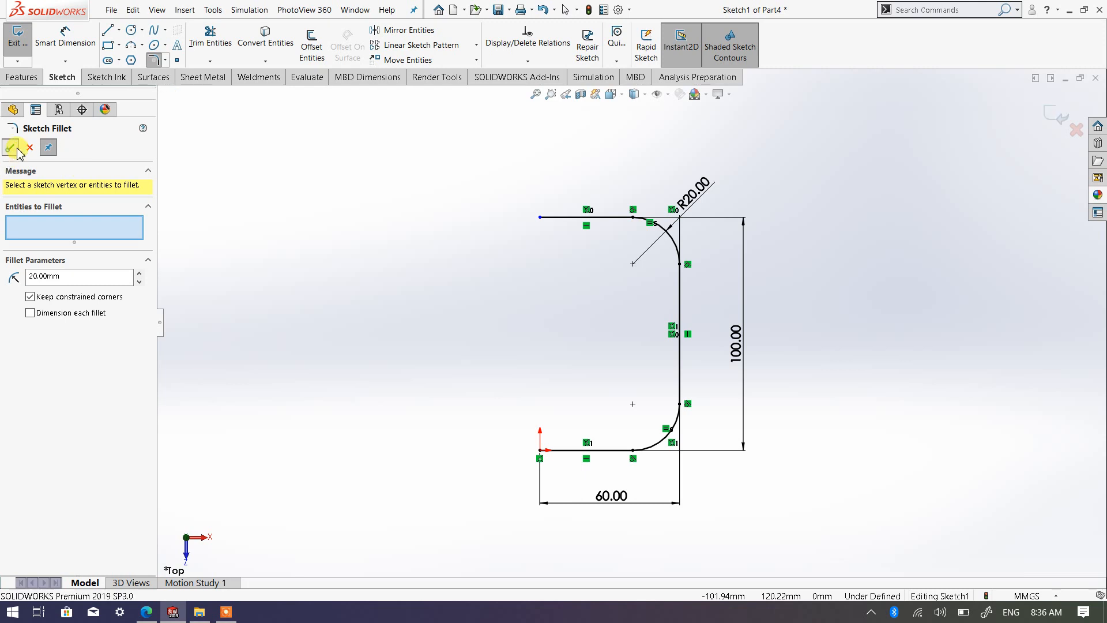
Switch to the isometric view and exit the U-shaped path sketch.
left_click(613, 94)
left_click(681, 126)
left_click(697, 146)
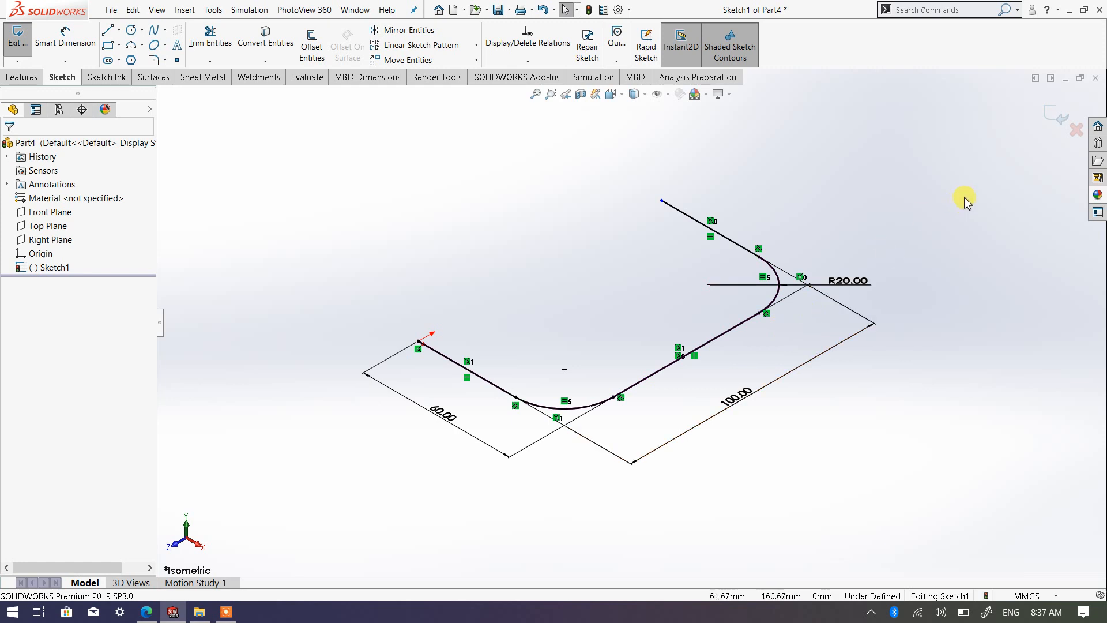
left_click(1052, 118)
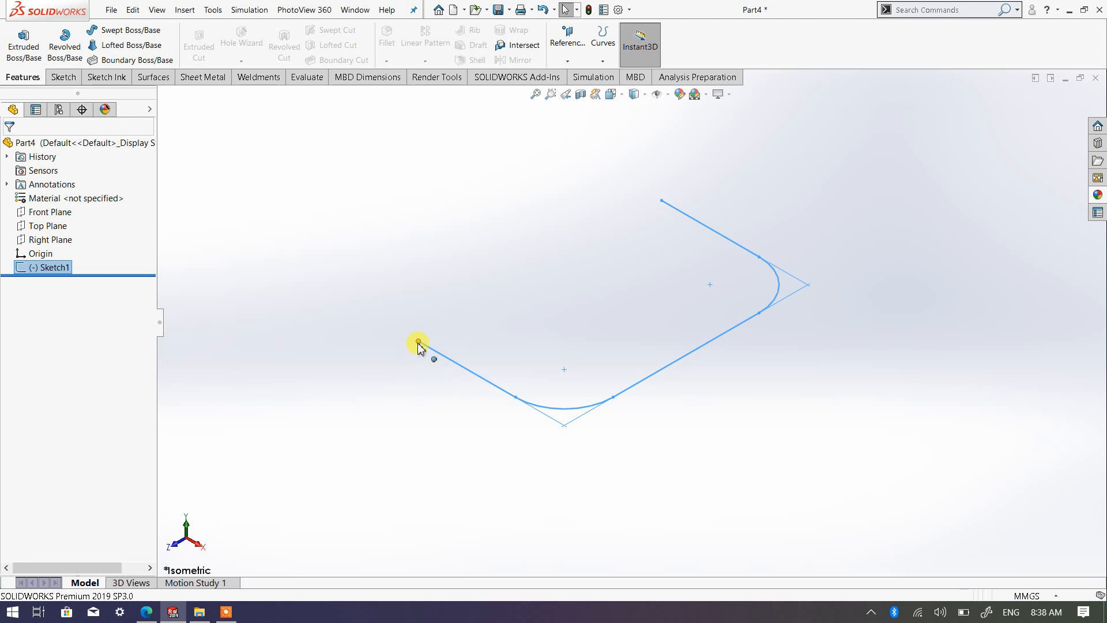
Start a second sketch on the Right Plane and set the view to face that plane squarely.
left_click(64, 240)
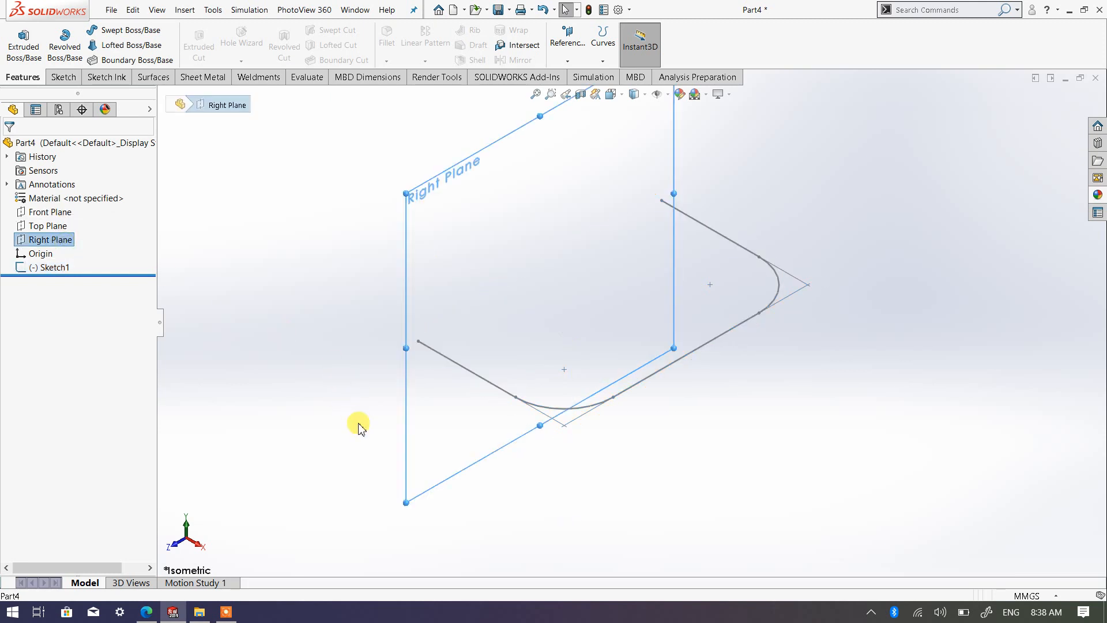
middle_click_drag(358, 424, 399, 404)
middle_click_drag(474, 345, 502, 339)
scroll(505, 344, "down", 5)
scroll(346, 346, "down", 5)
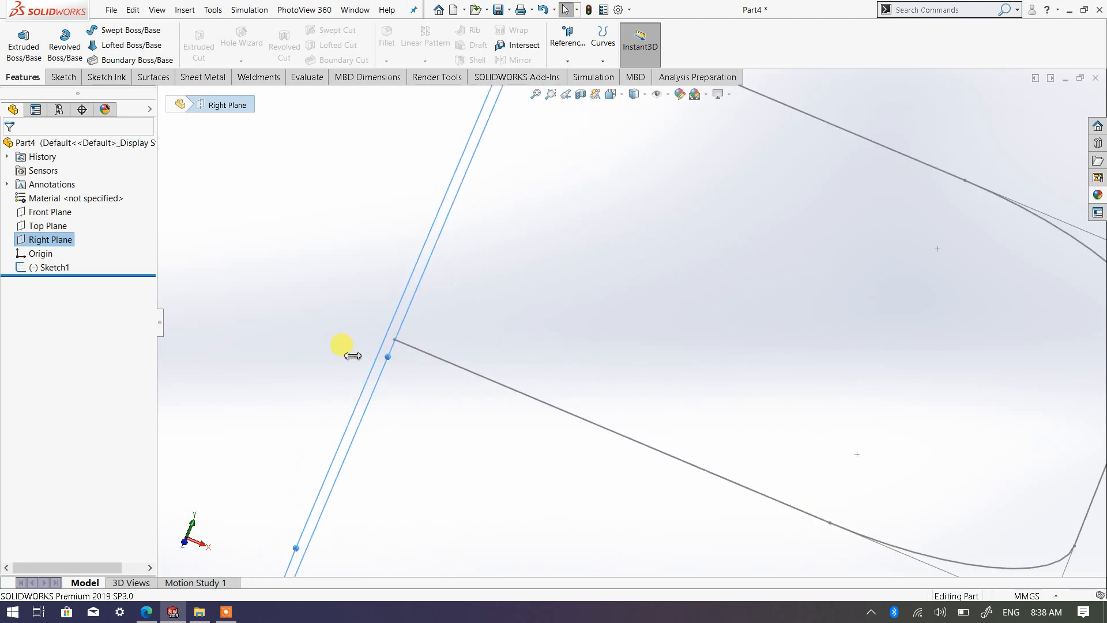
mouse_move(460, 388)
middle_mouse_down()
mouse_move(445, 375)
mouse_move(538, 420)
mouse_move(492, 421)
mouse_move(469, 366)
middle_mouse_up()
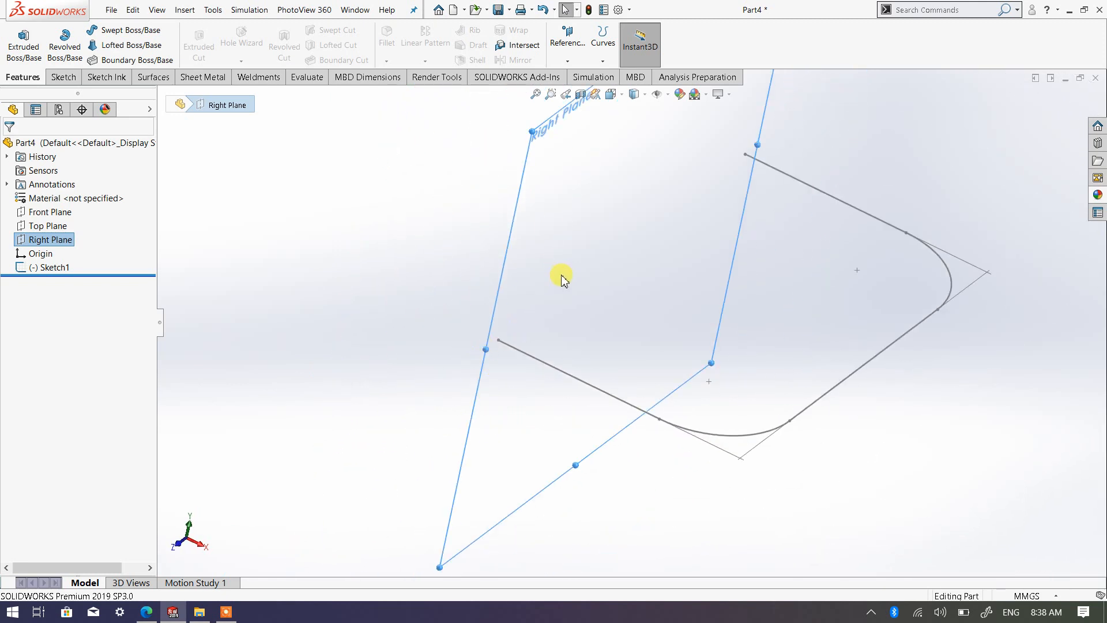
mouse_move(562, 279)
middle_mouse_down()
mouse_move(669, 240)
mouse_move(652, 236)
middle_mouse_up()
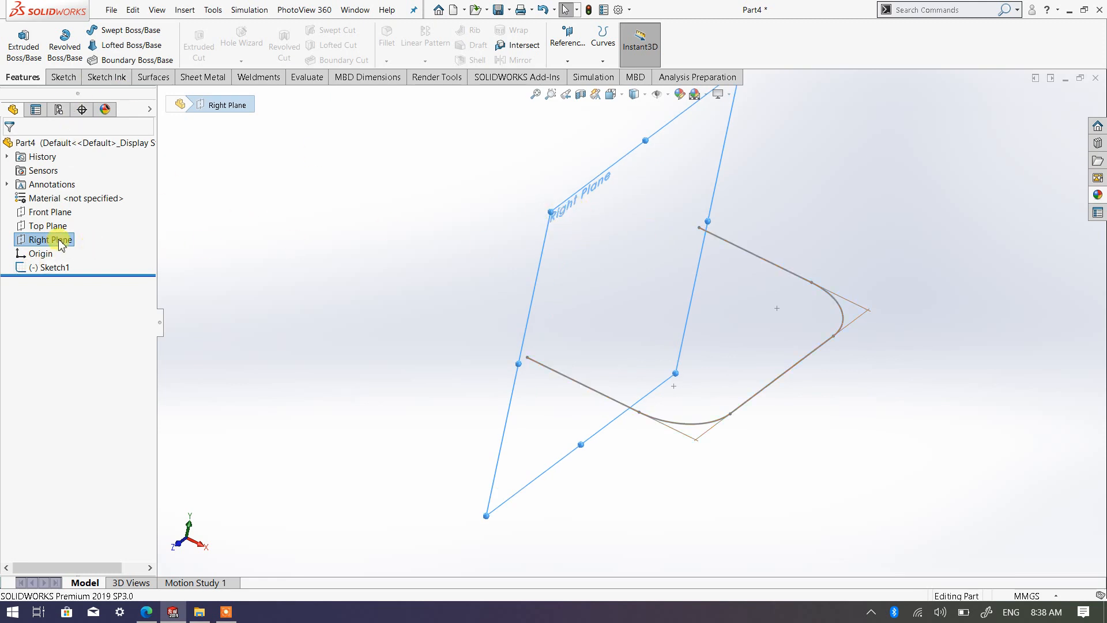
left_click(63, 79)
left_click(19, 33)
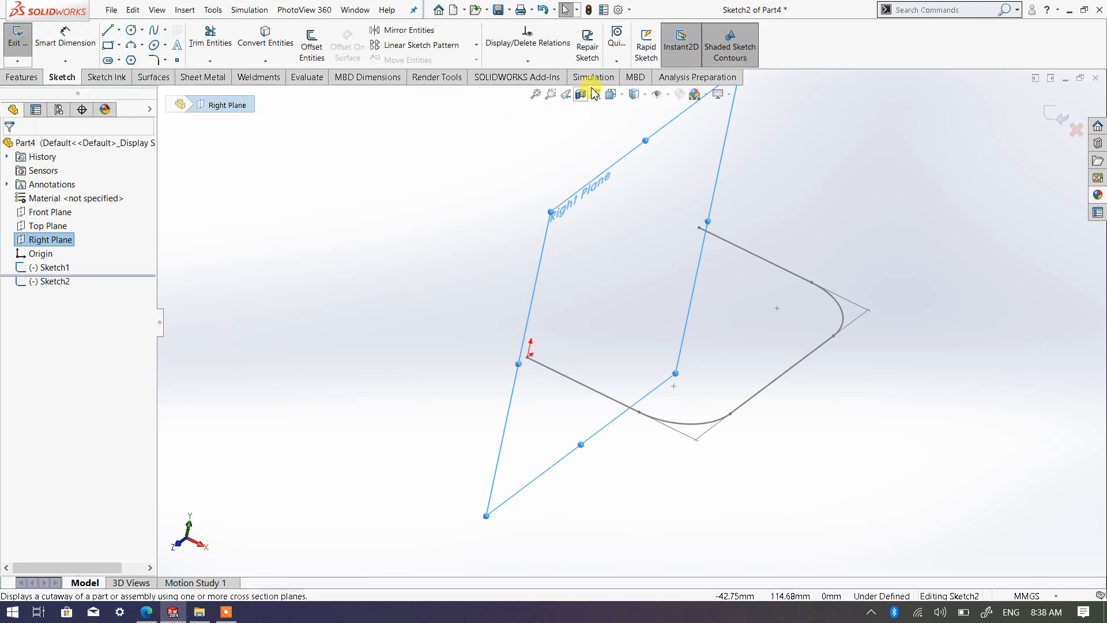
left_click(611, 94)
left_click(666, 163)
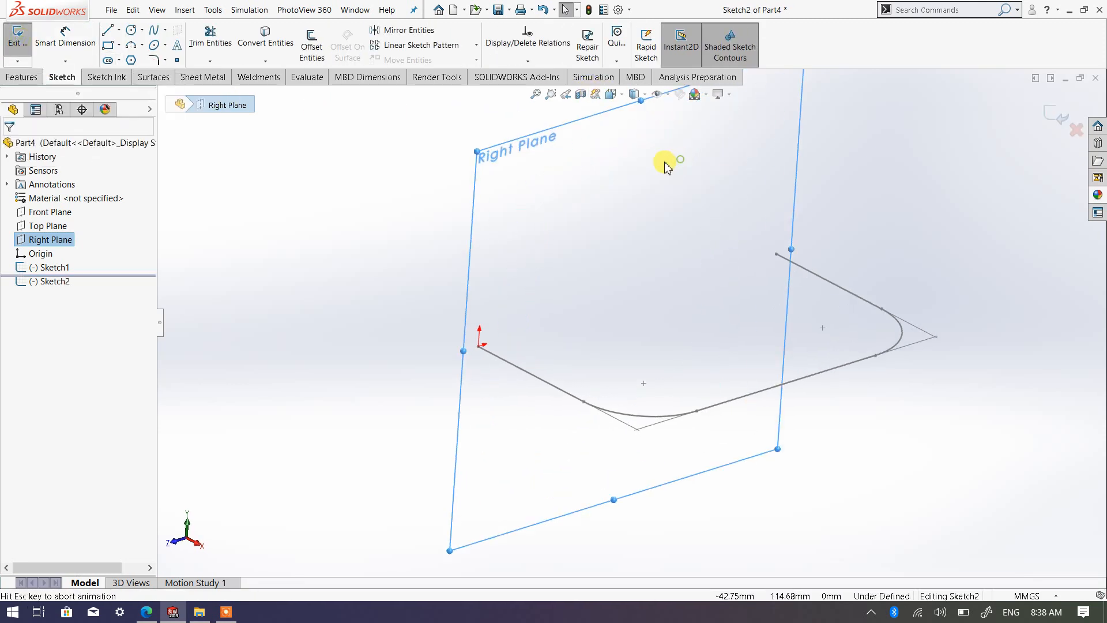
left_click(495, 270)
scroll(395, 312, "up", 3)
scroll(434, 368, "down", 1)
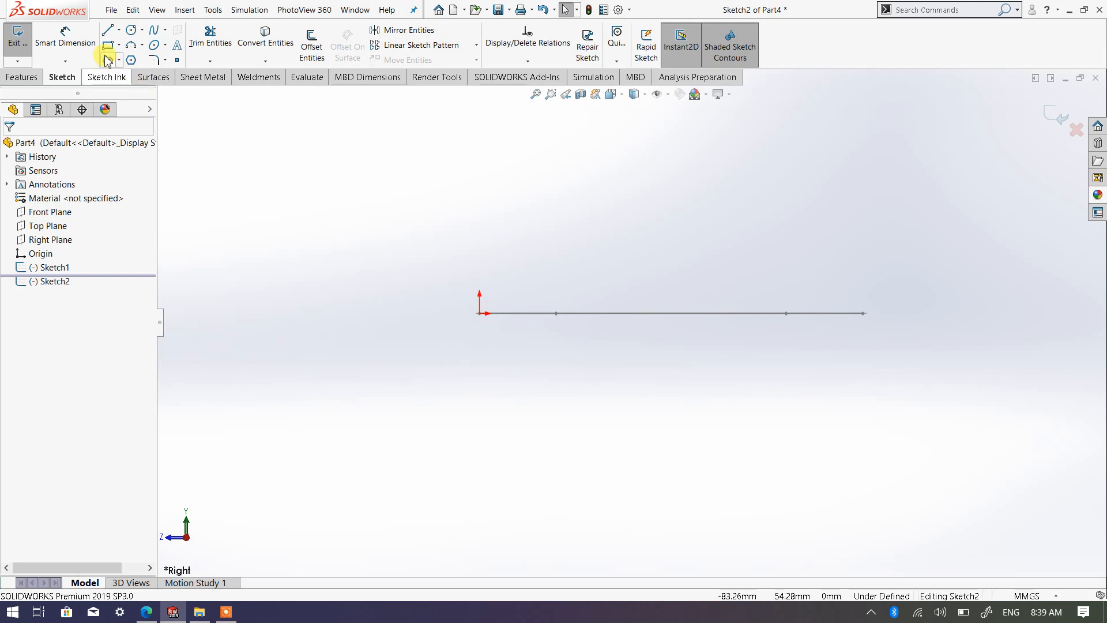
Sketch a circle of about 3.5 mm radius centred on the origin at the start of the U-shaped path.
left_click(132, 30)
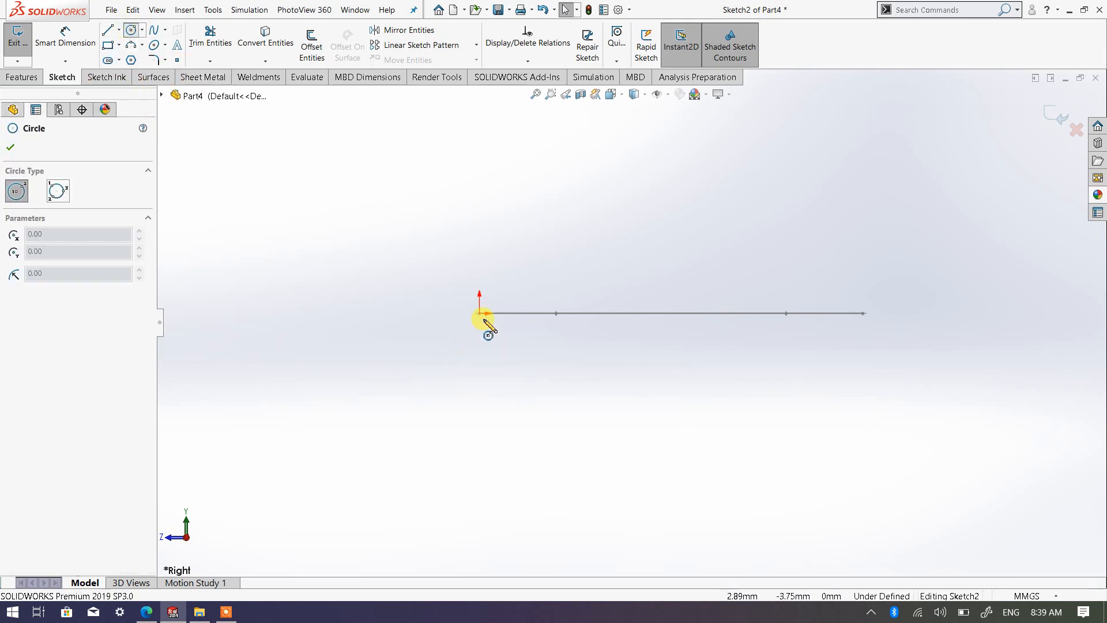
middle_click_drag(487, 353, 462, 329)
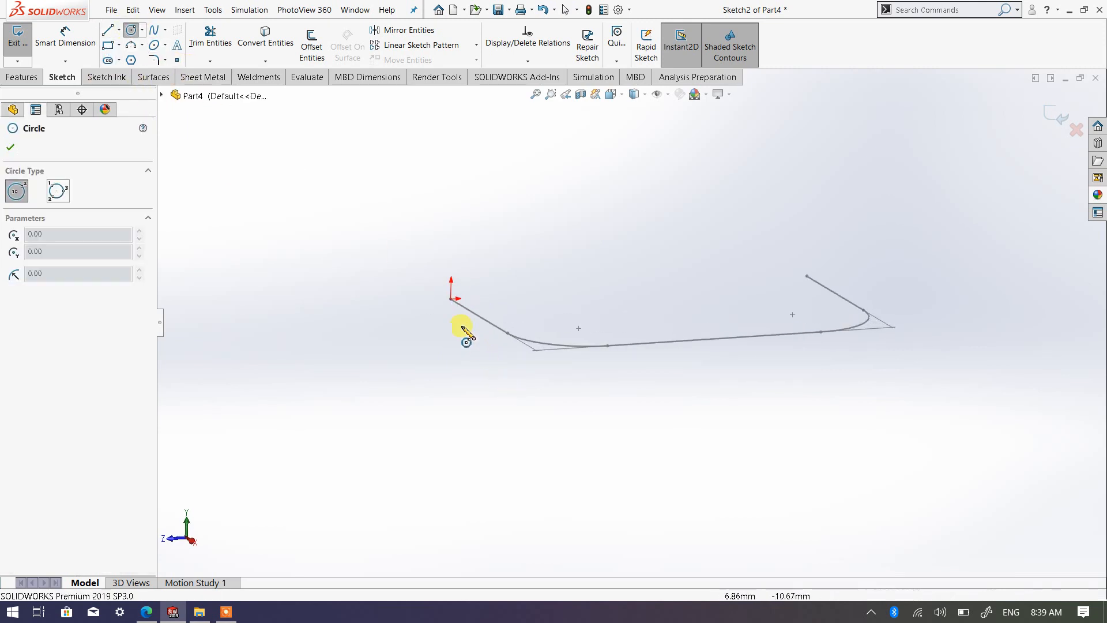
left_click(634, 95)
left_click(649, 143)
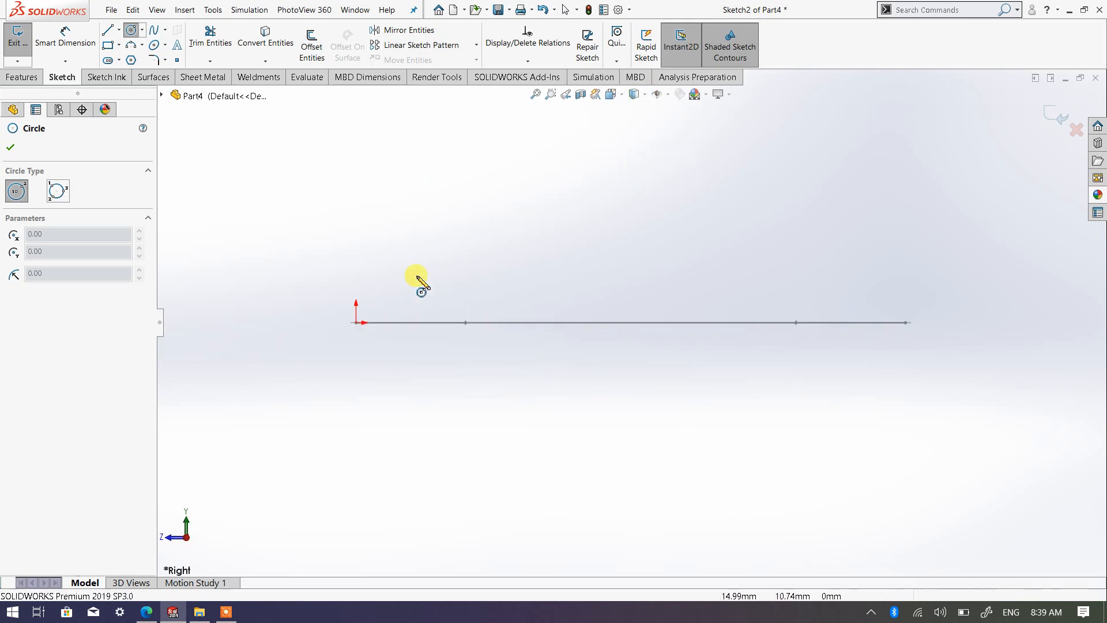
left_click(356, 323)
left_click(369, 309)
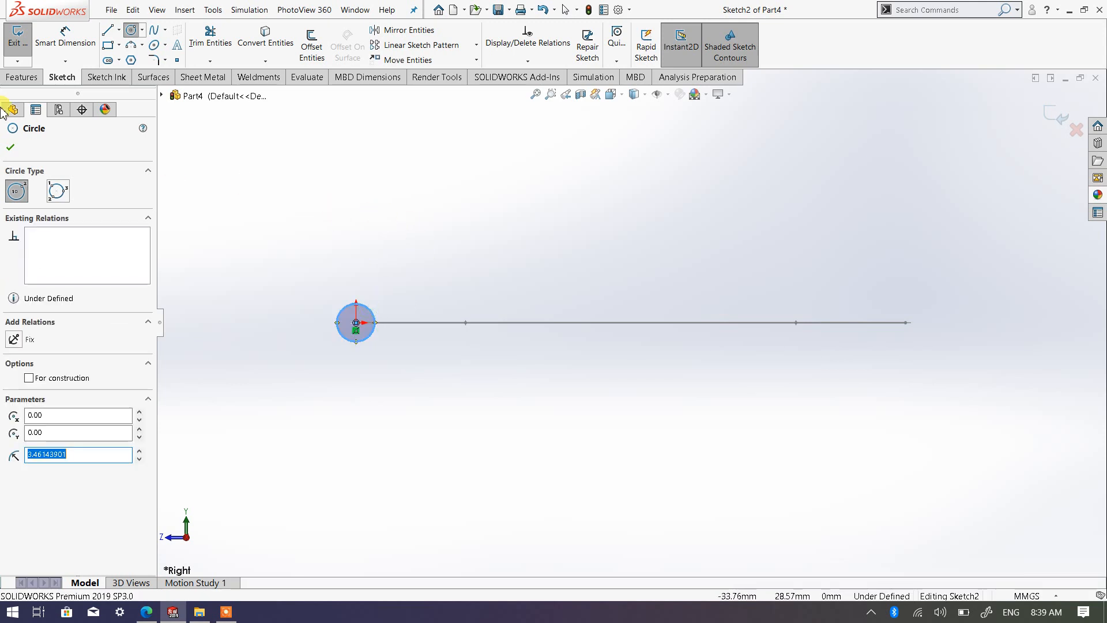
left_click(11, 147)
Dimension the circle's diameter to 6 mm.
left_click(81, 46)
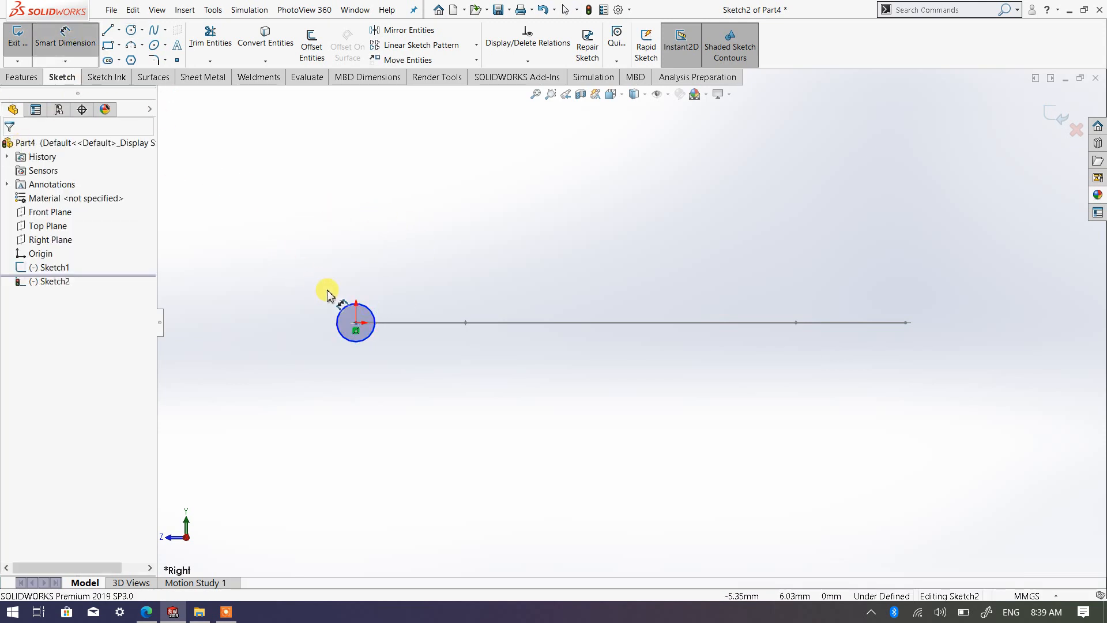
left_click(346, 315)
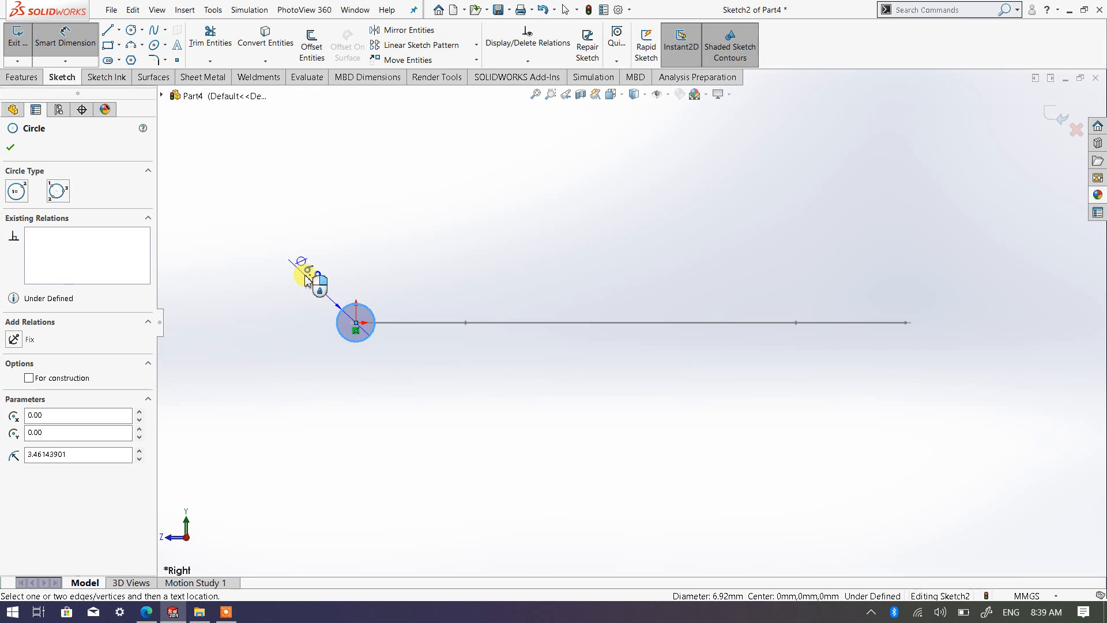
left_click(307, 266)
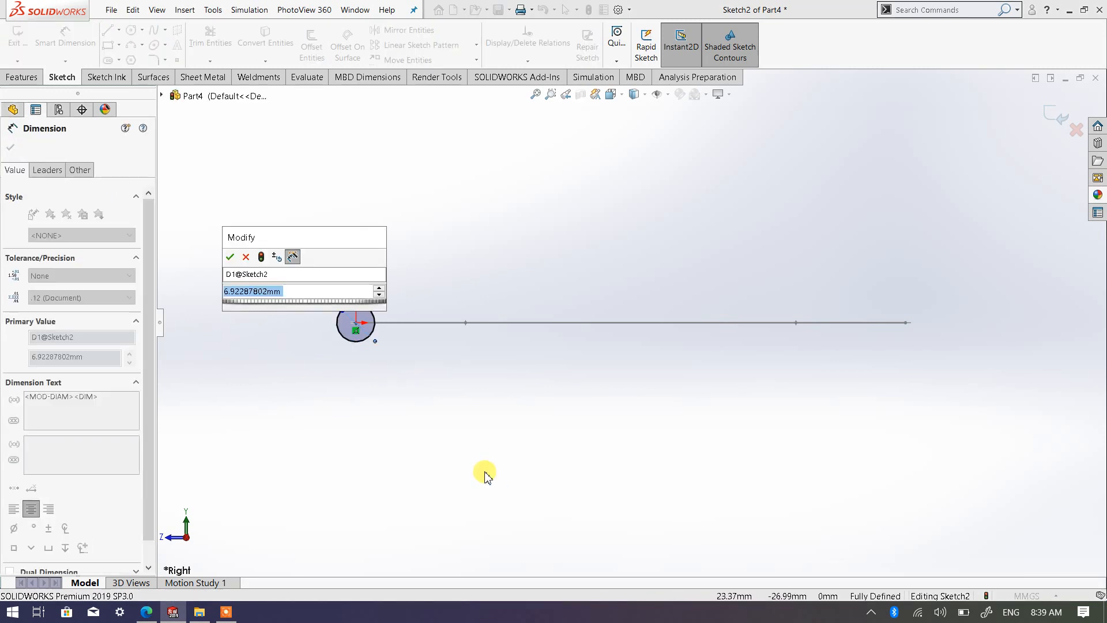
type("6")
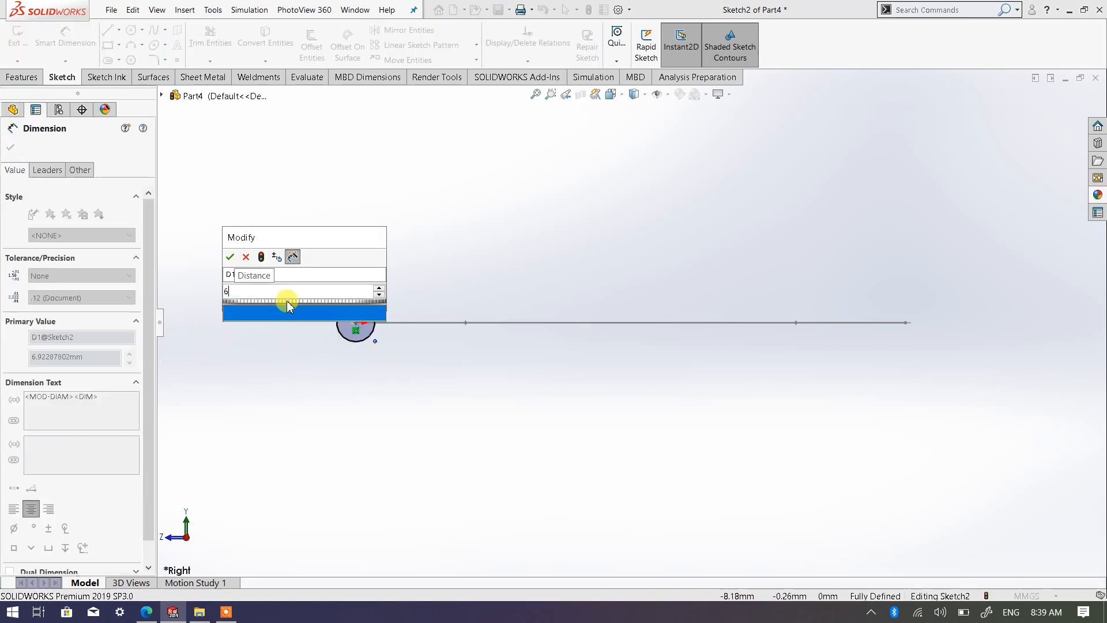
key("Return")
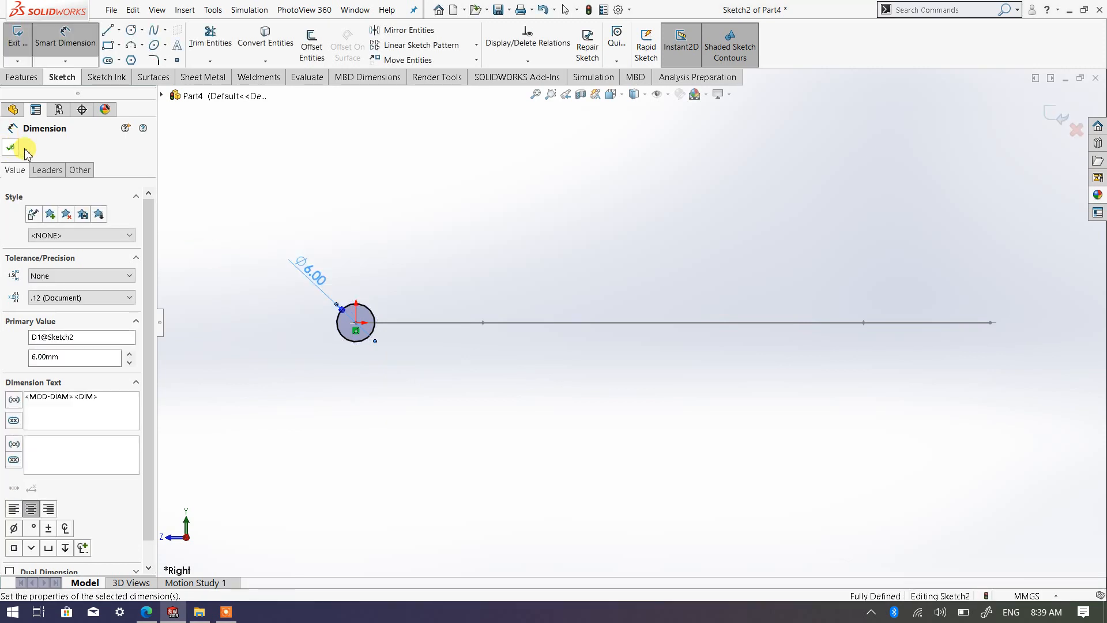
key("Escape")
Switch to the isometric view and exit the circular profile sketch.
left_click(612, 94)
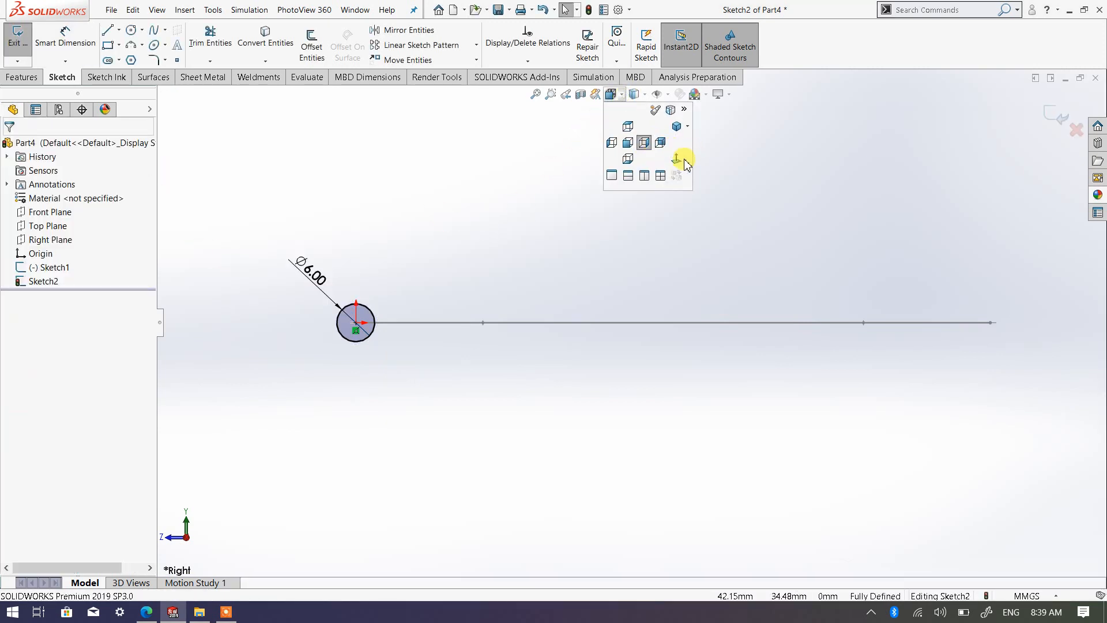
left_click(692, 128)
left_click(705, 144)
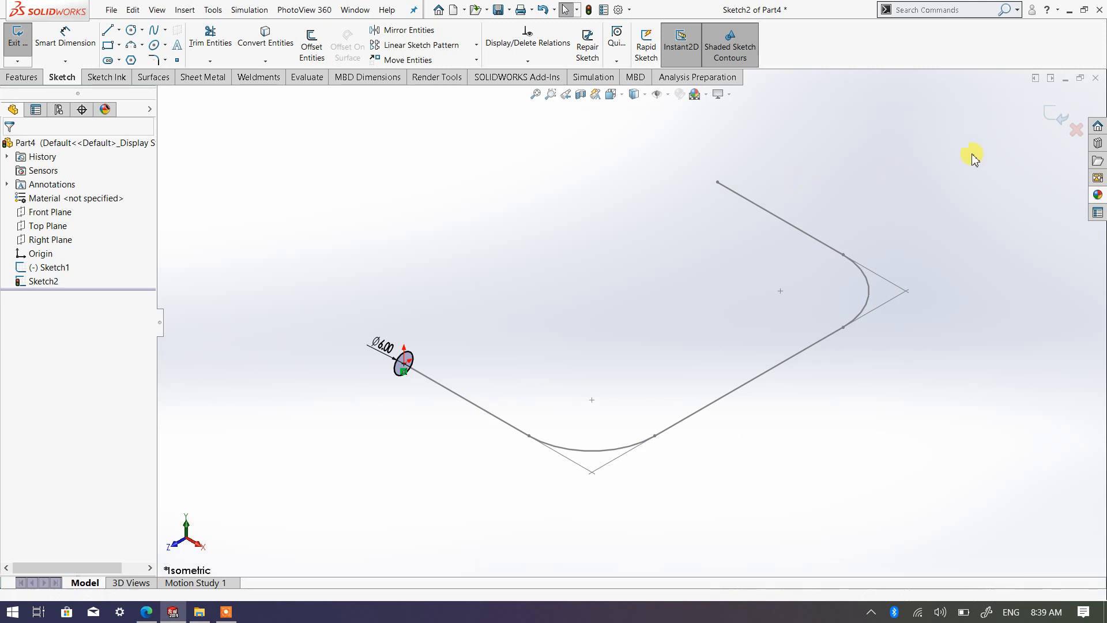
left_click(1061, 121)
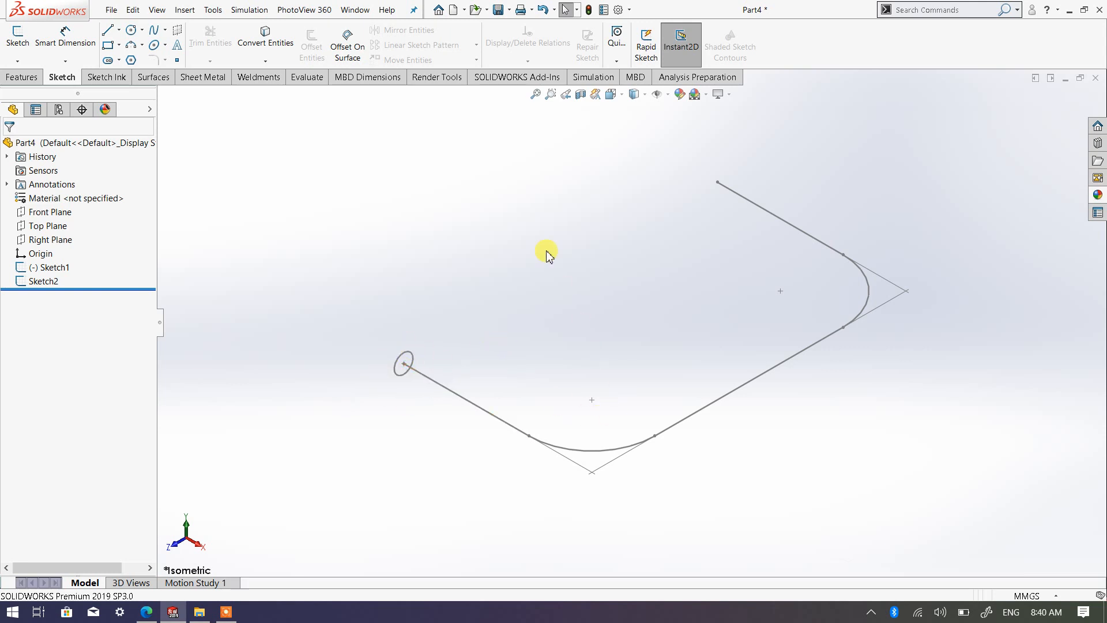
Create a Swept Boss/Base using the 6 mm circle as the profile and the U-shaped sketch as the path.
left_click(21, 79)
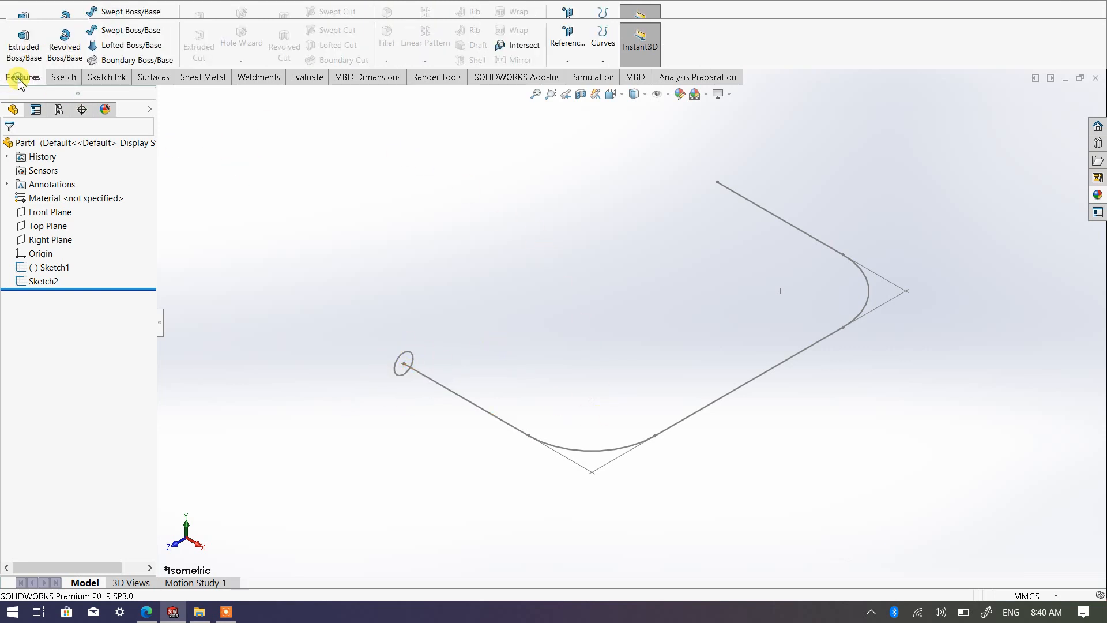
left_click(131, 31)
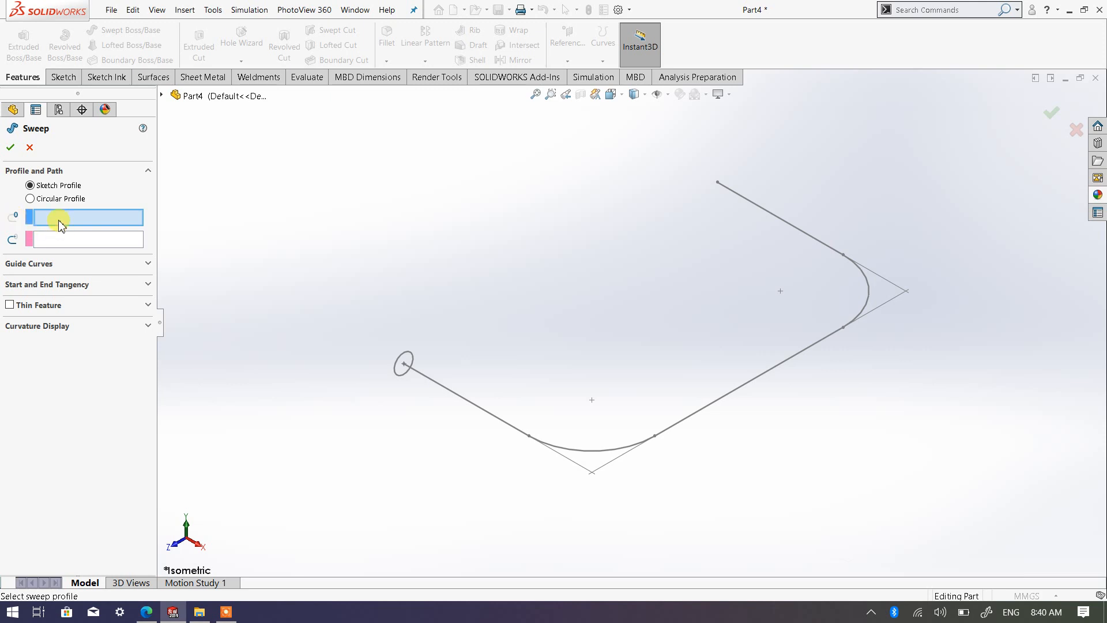
left_click(395, 373)
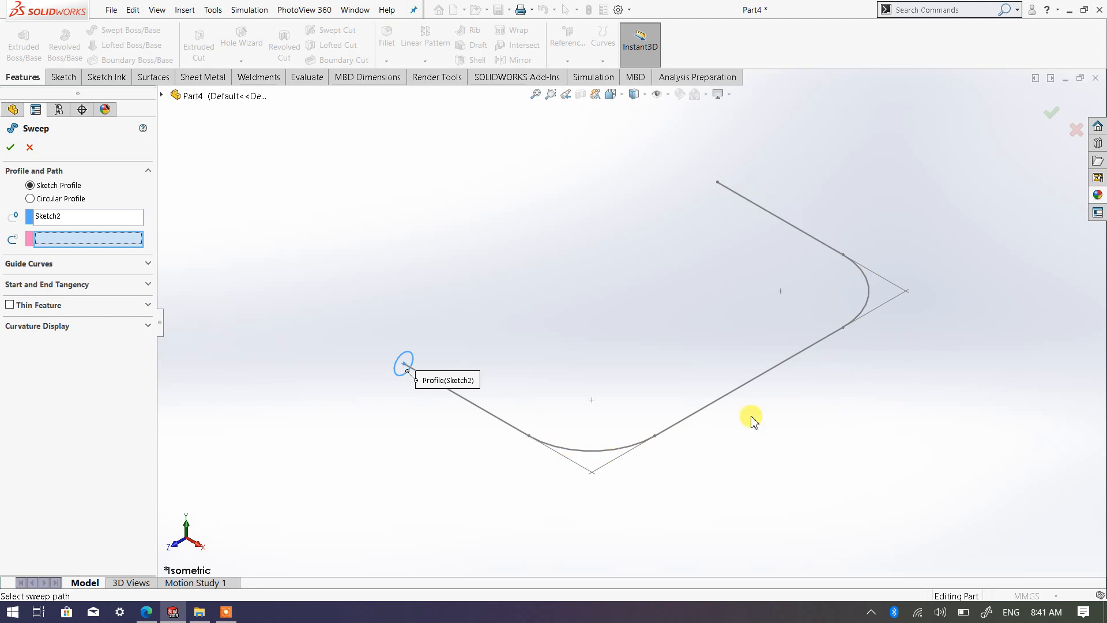
left_click(496, 421)
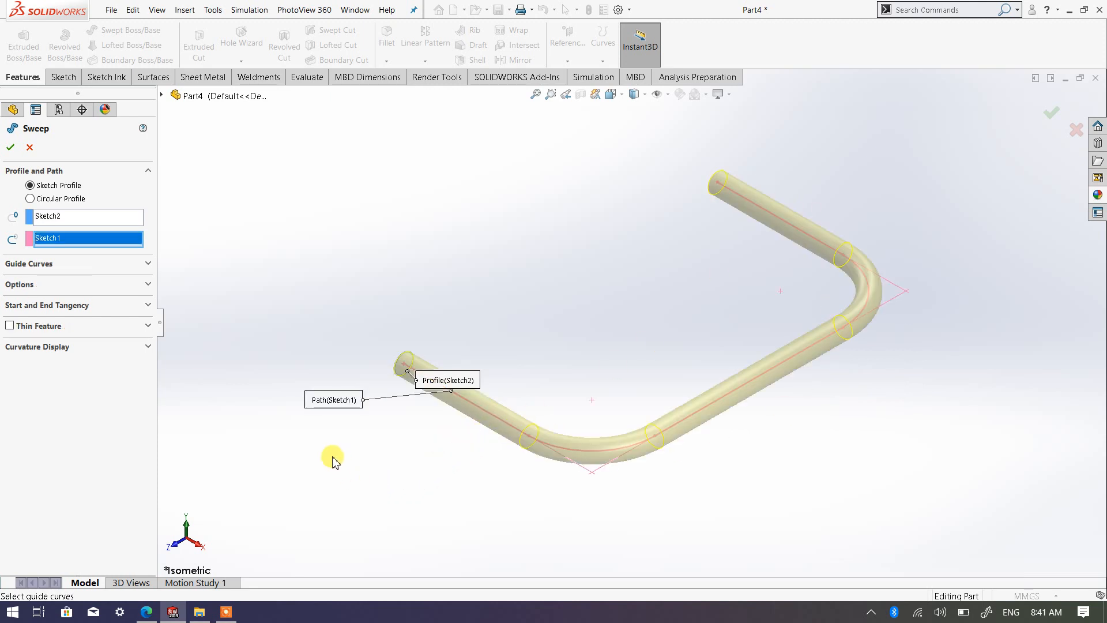
middle_click_drag(490, 477, 622, 502)
left_click(9, 148)
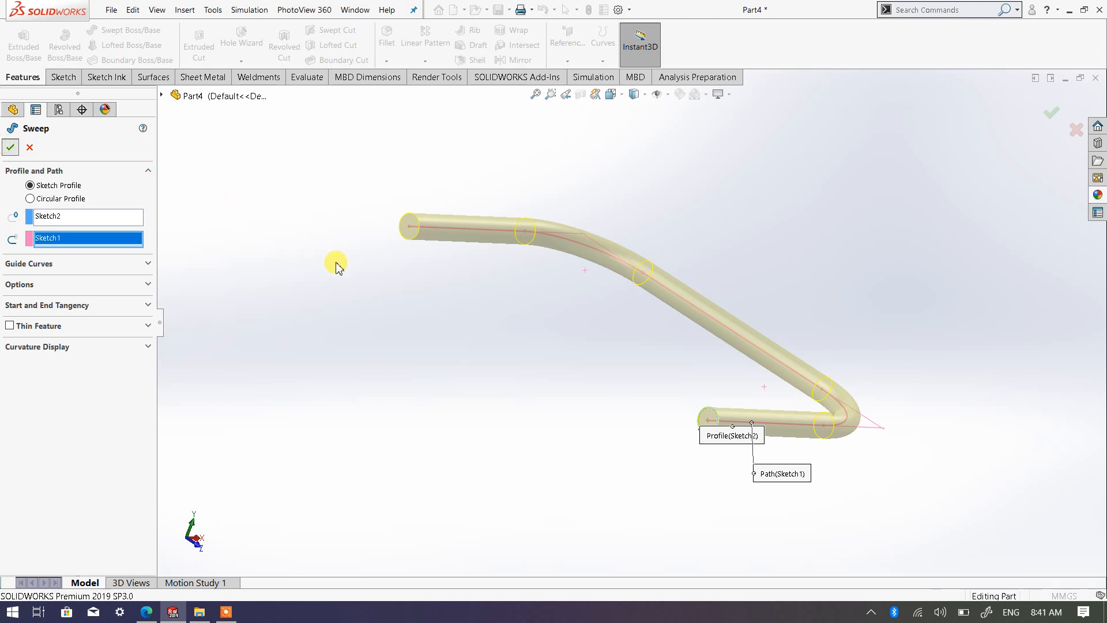
key("f")
middle_click_drag(543, 374, 626, 217)
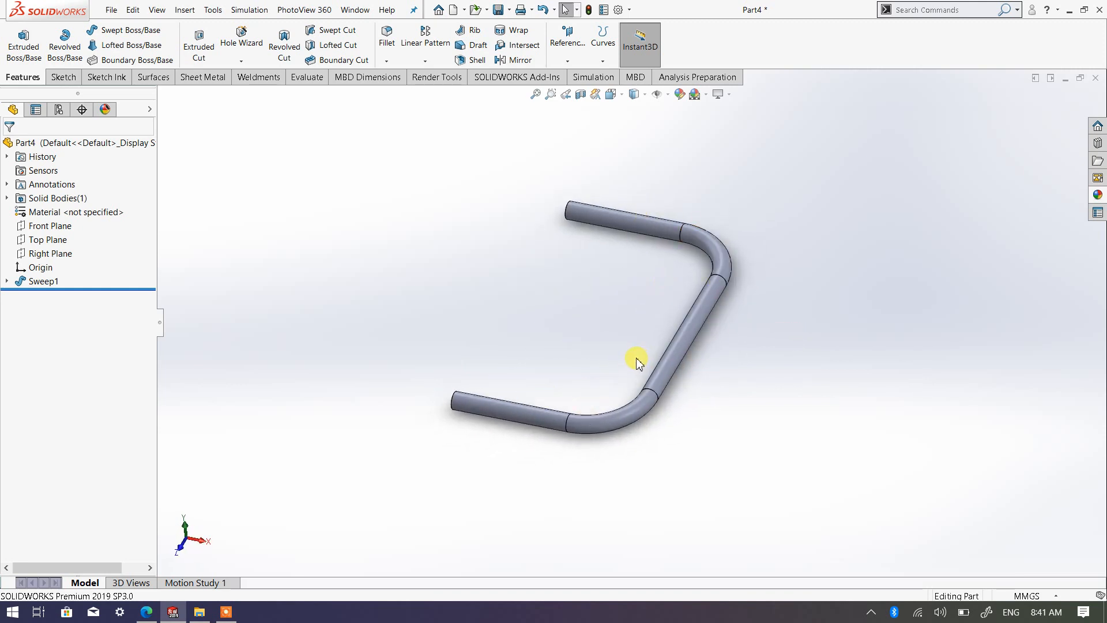
middle_click_drag(729, 371, 527, 337)
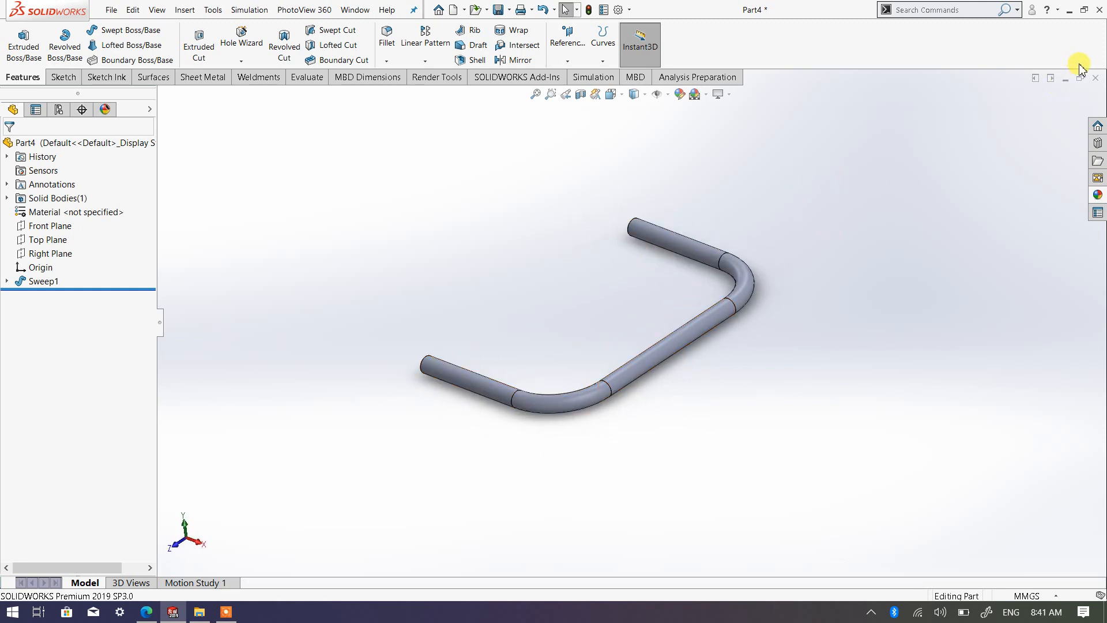
Close the swept part without saving it and create a new part document.
left_click(1095, 79)
left_click(484, 322)
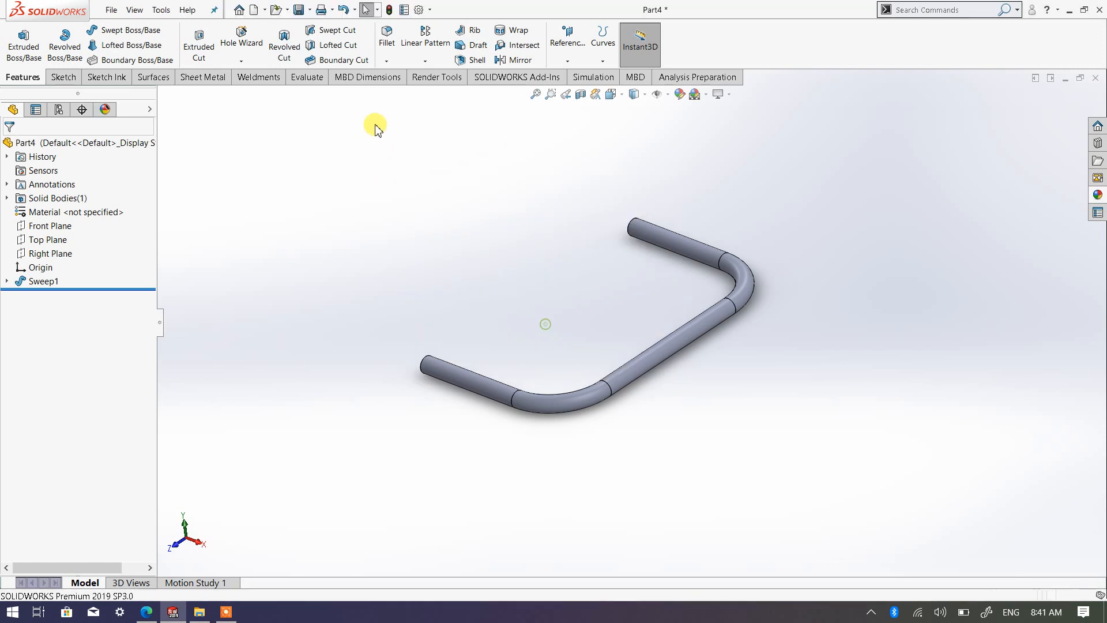
left_click(256, 10)
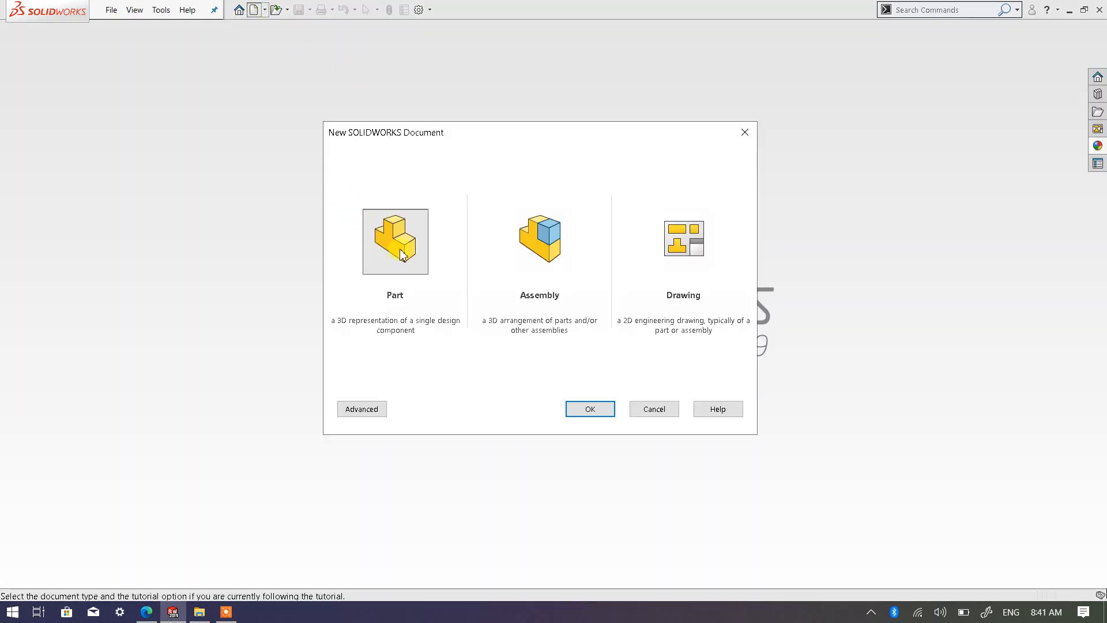
double_click(393, 239)
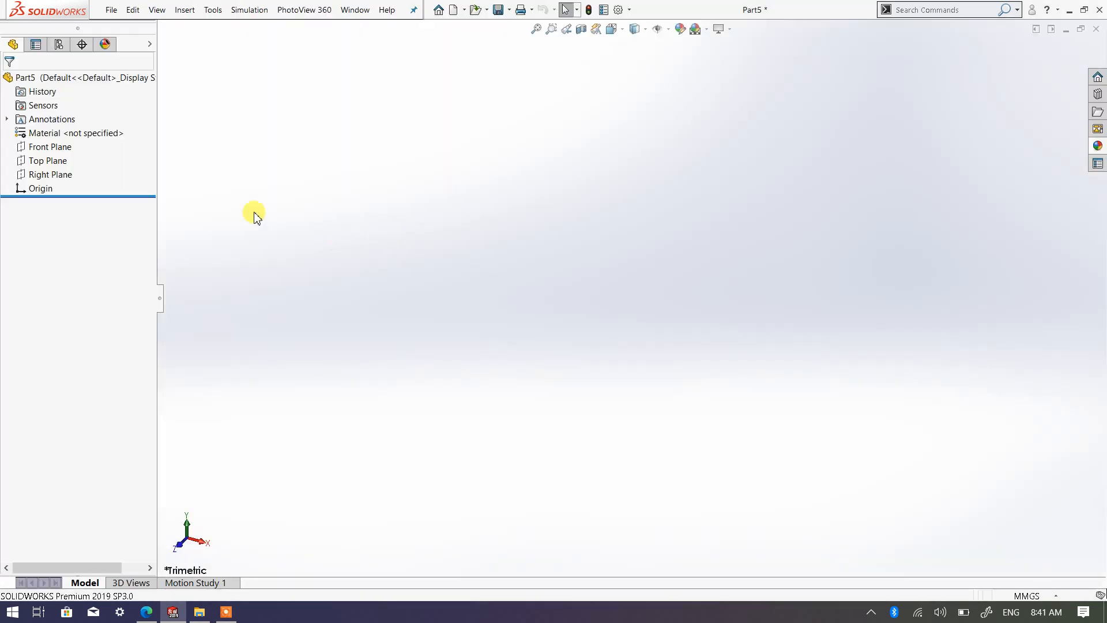
Start a sketch on the Top Plane and draw a horizontal line about 136 mm long from the origin, continued by an upward-slanting line.
left_click(56, 226)
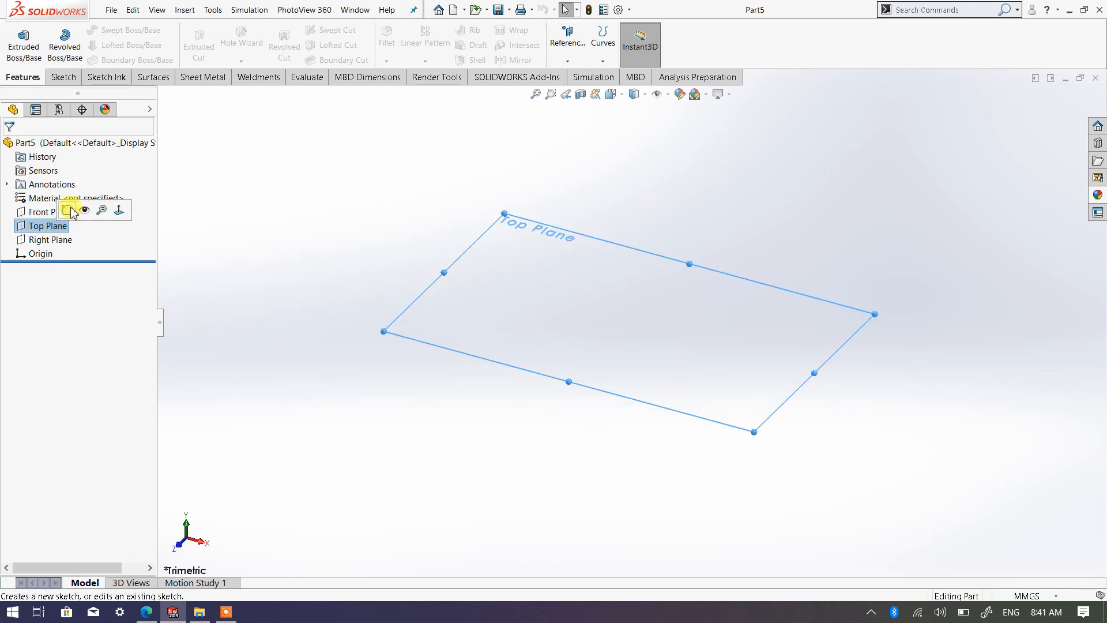
left_click(72, 210)
scroll(822, 279, "down", 2)
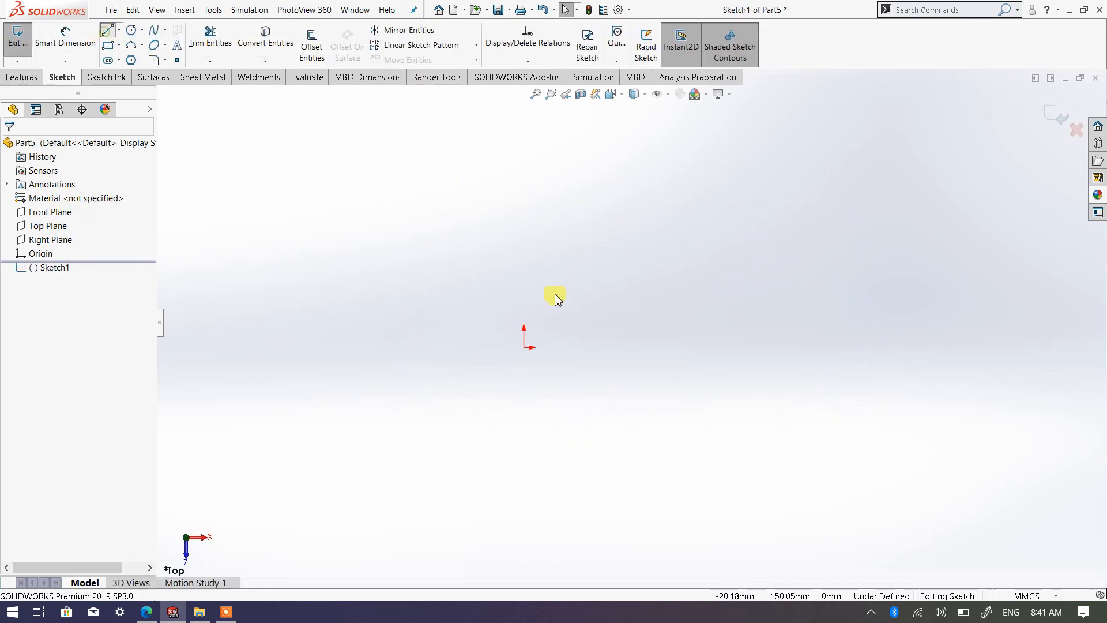
left_click(524, 347)
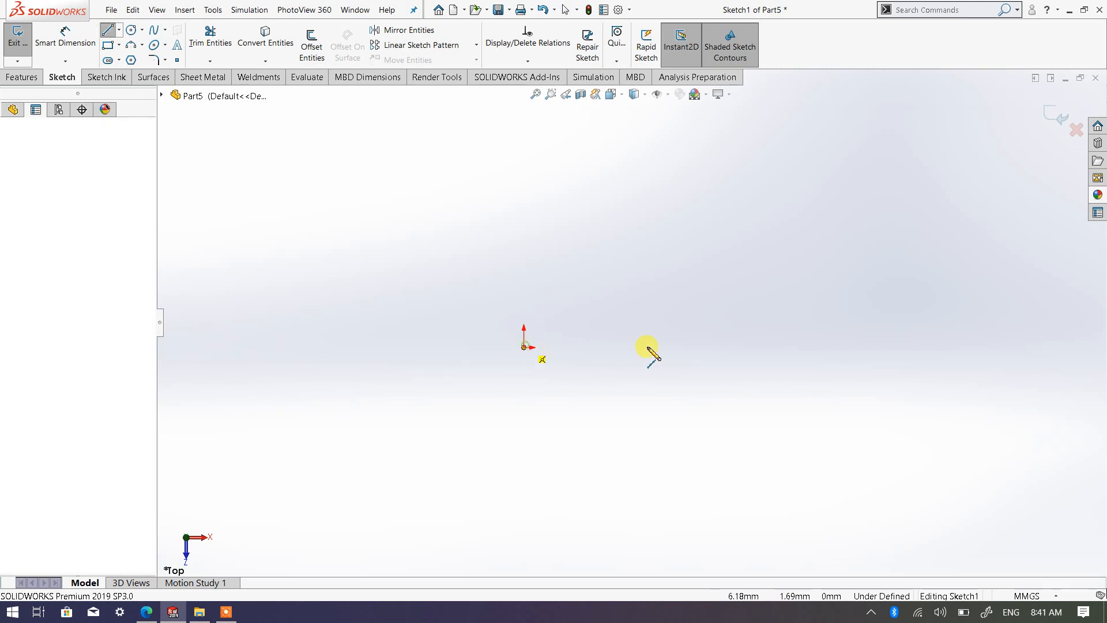
left_click(733, 347)
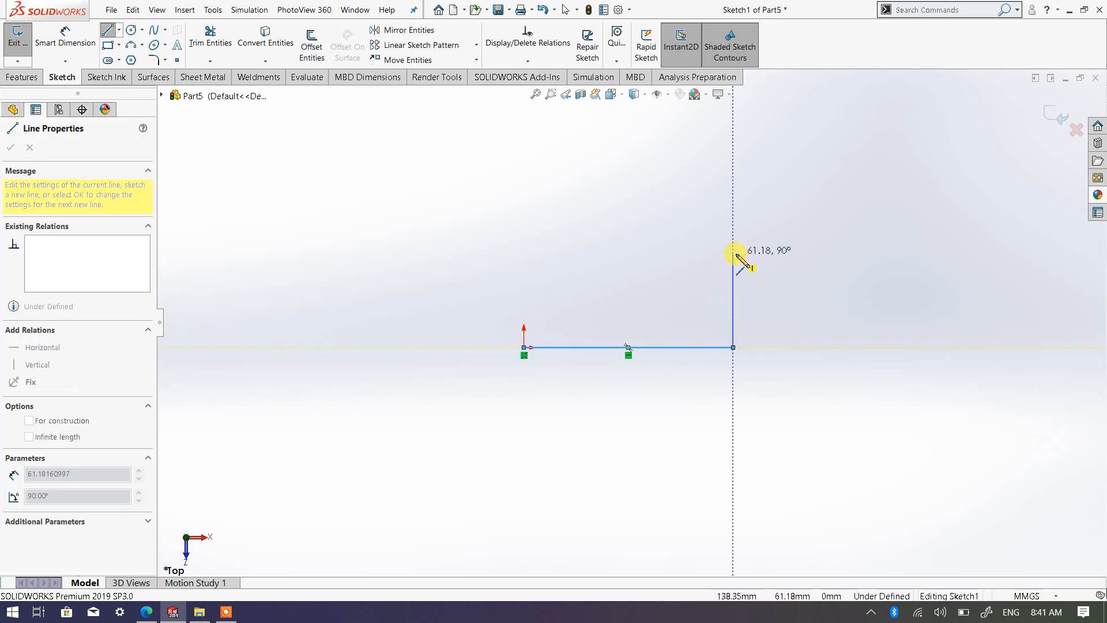
left_click(859, 236)
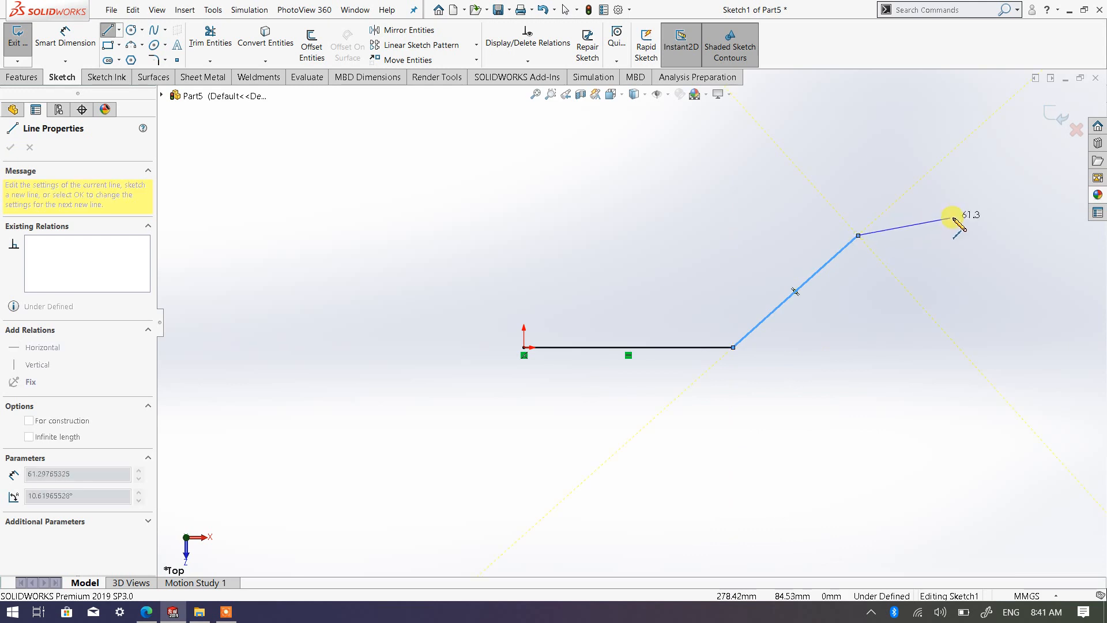
right_click(1035, 229)
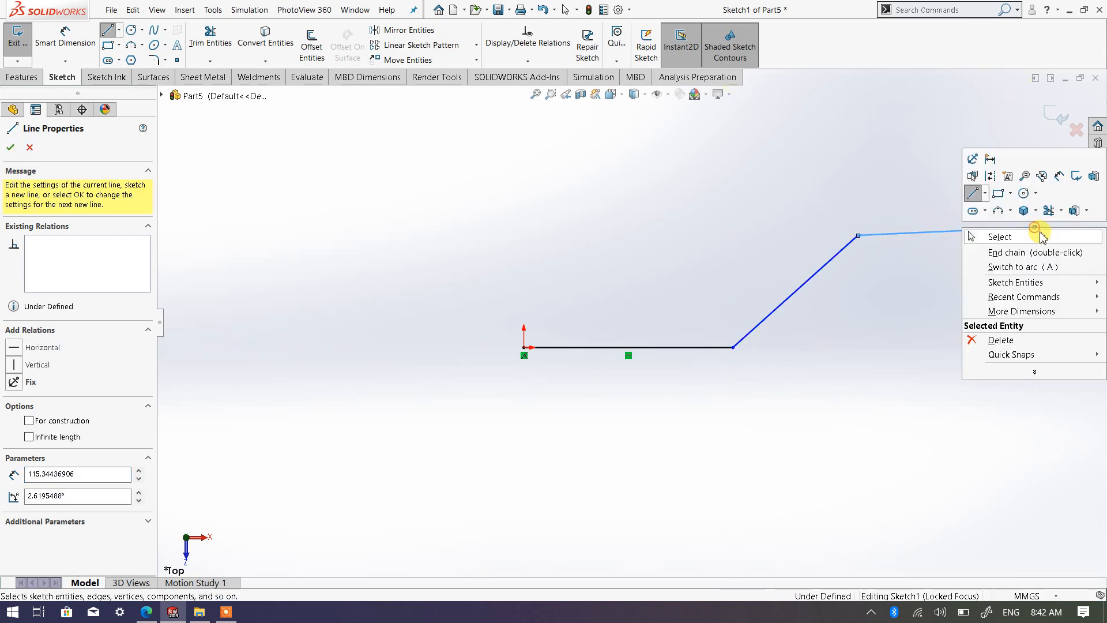
left_click(997, 339)
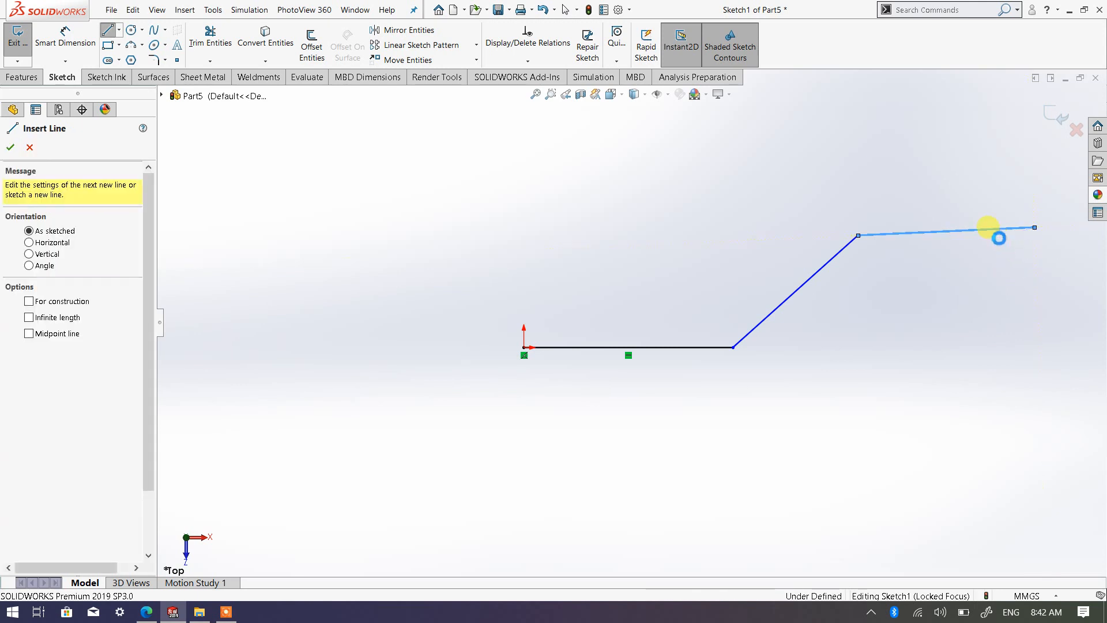
key("Escape")
left_click(992, 230)
key("Delete")
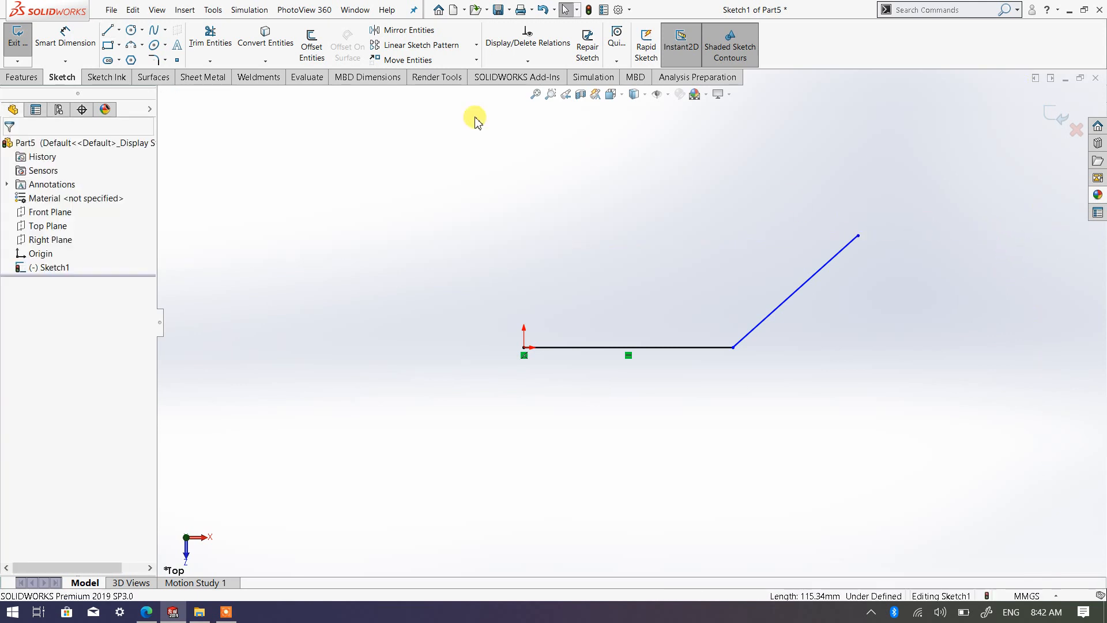
Draw a horizontal line about 120 mm long outward from the upper end of the slanted line.
left_click(108, 30)
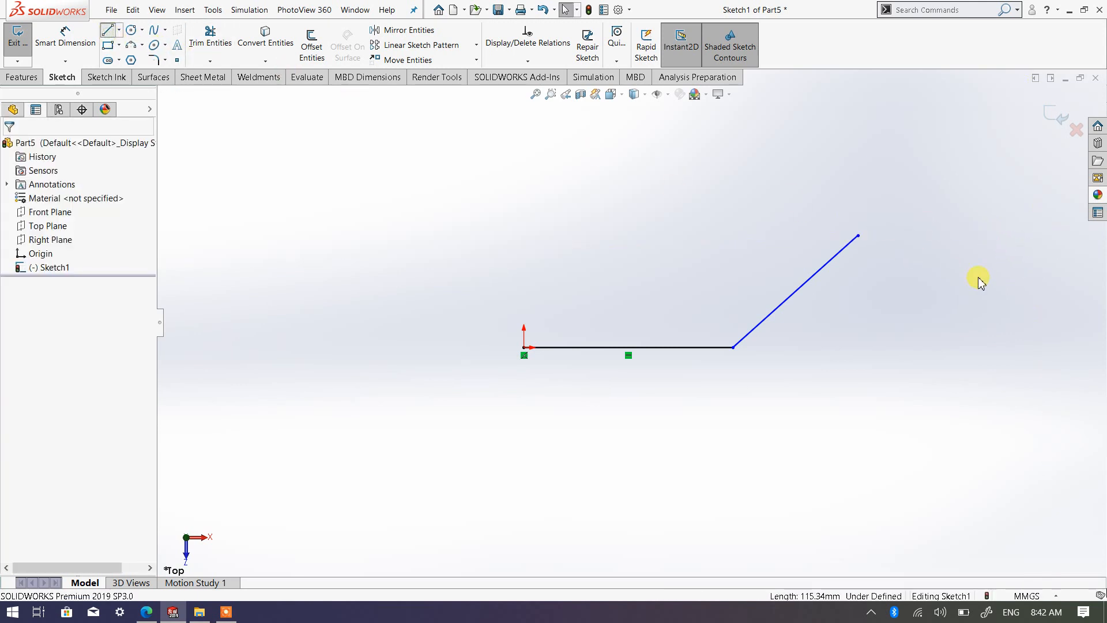
left_click(858, 237)
left_click(1042, 236)
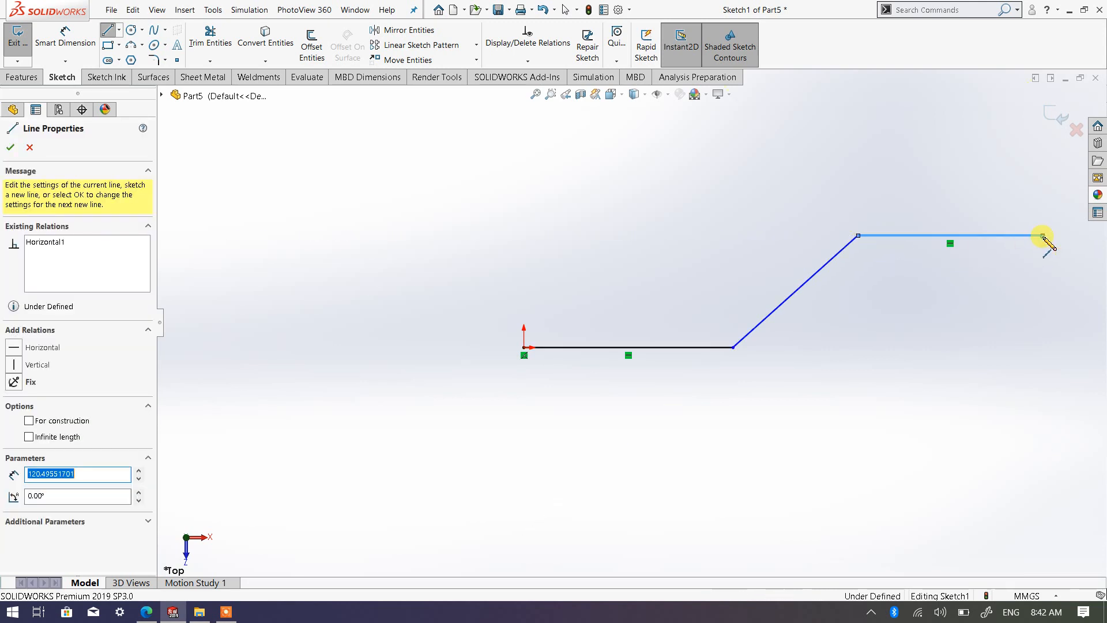
right_click(1044, 237)
left_click(1050, 248)
scroll(866, 284, "up", 3)
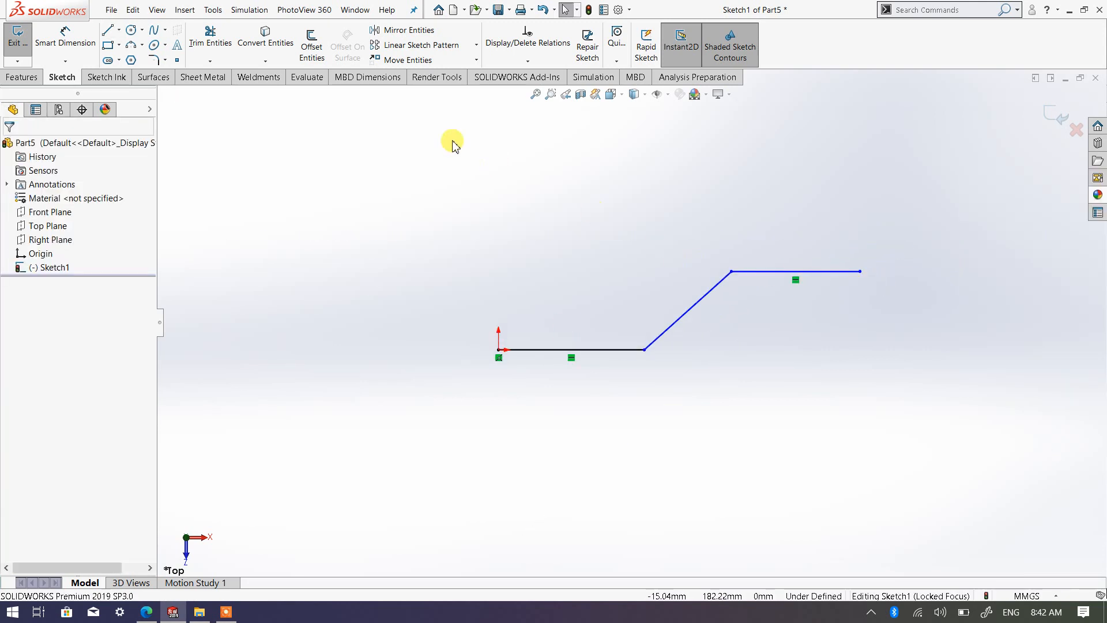
Dimension the lower horizontal line starting at the origin to a length of 150 mm.
left_click(65, 36)
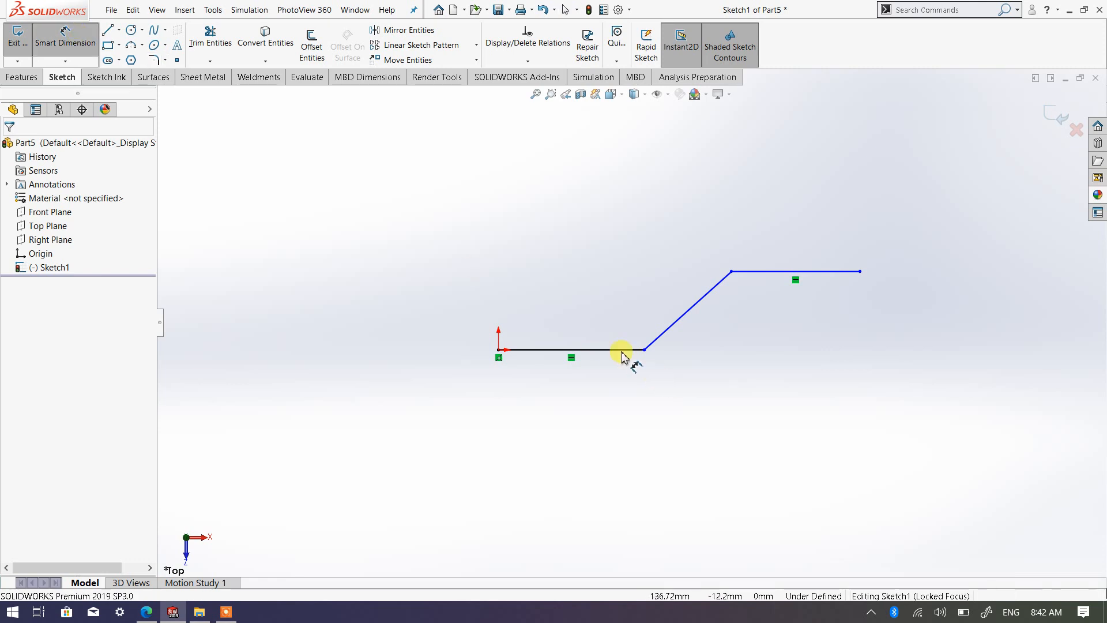
left_click(594, 350)
left_click(585, 418)
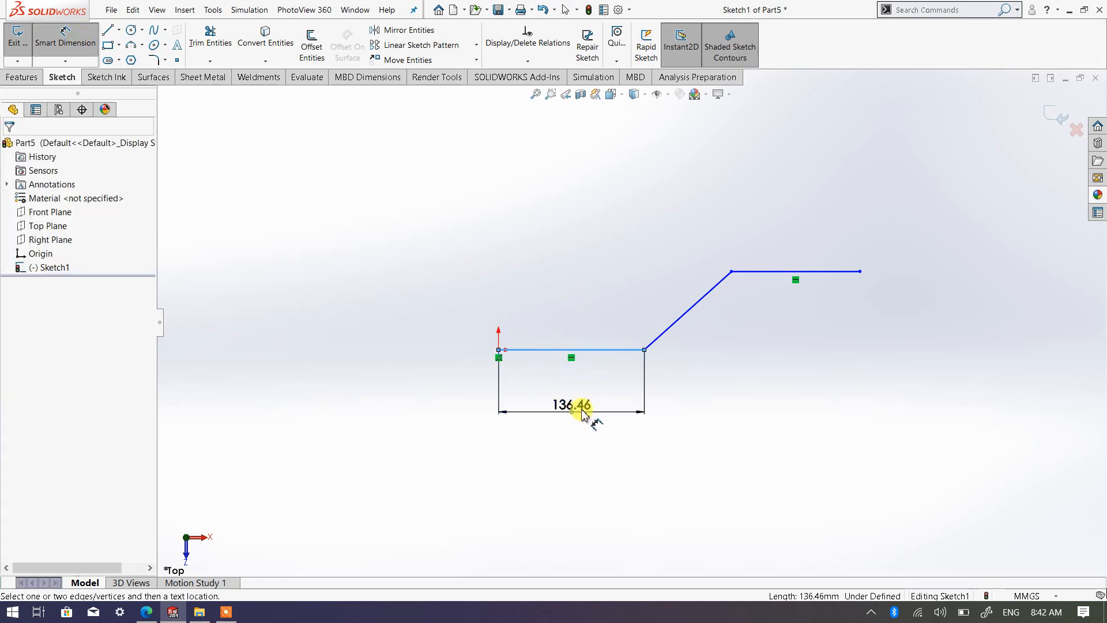
type("150")
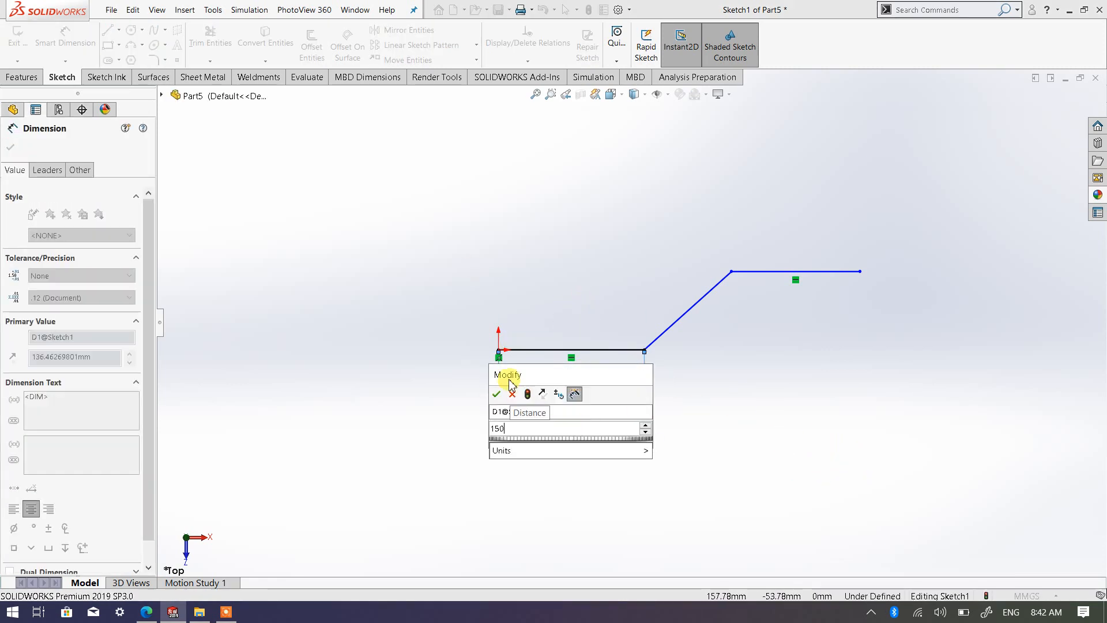
left_click(496, 394)
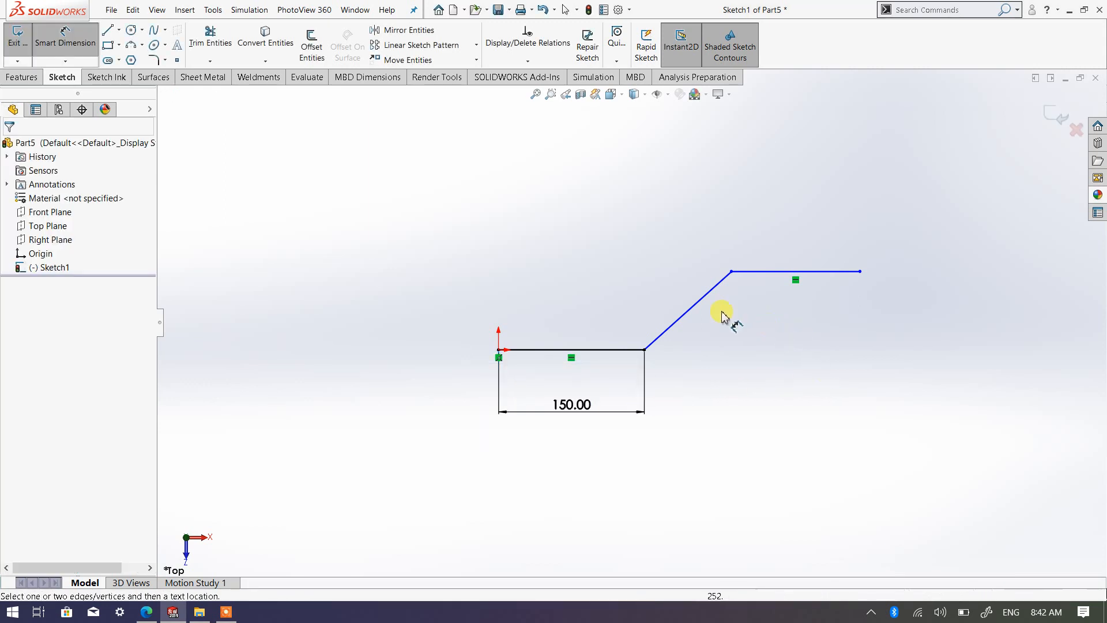
Dimension the angle between the lower horizontal line and the slanted line as 125°.
left_click(665, 332)
left_click(618, 349)
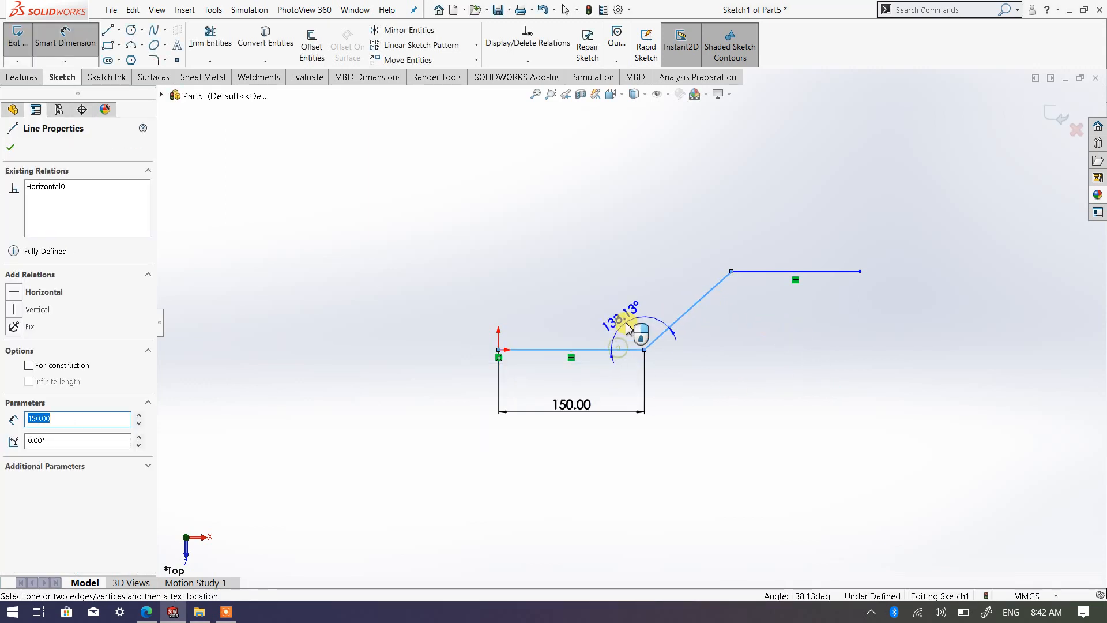
left_click(627, 329)
type("1")
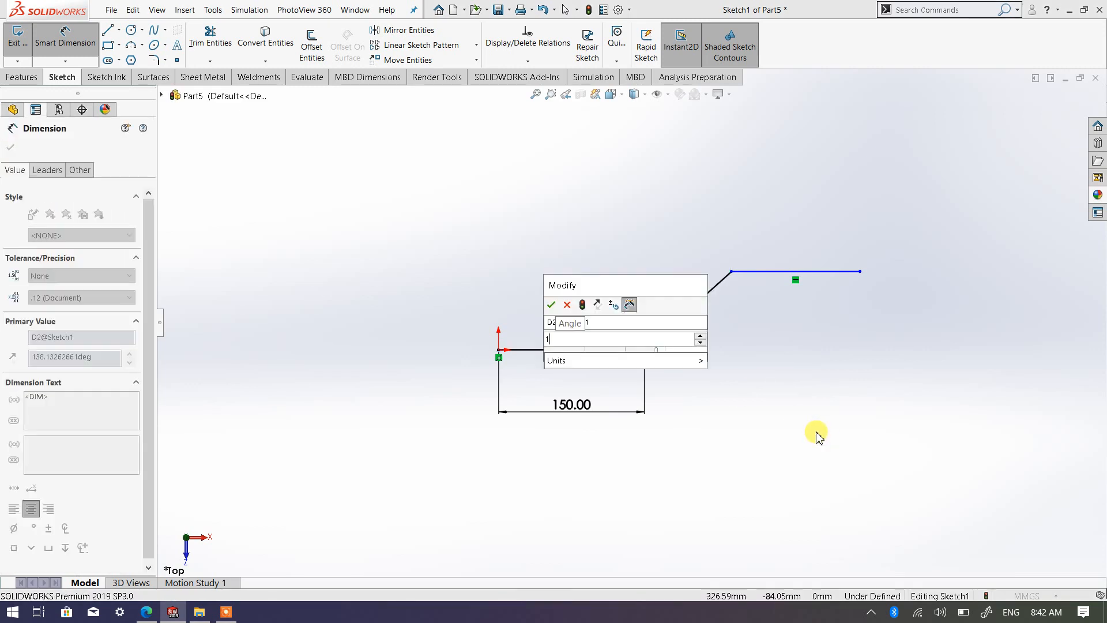
type("25")
key("Return")
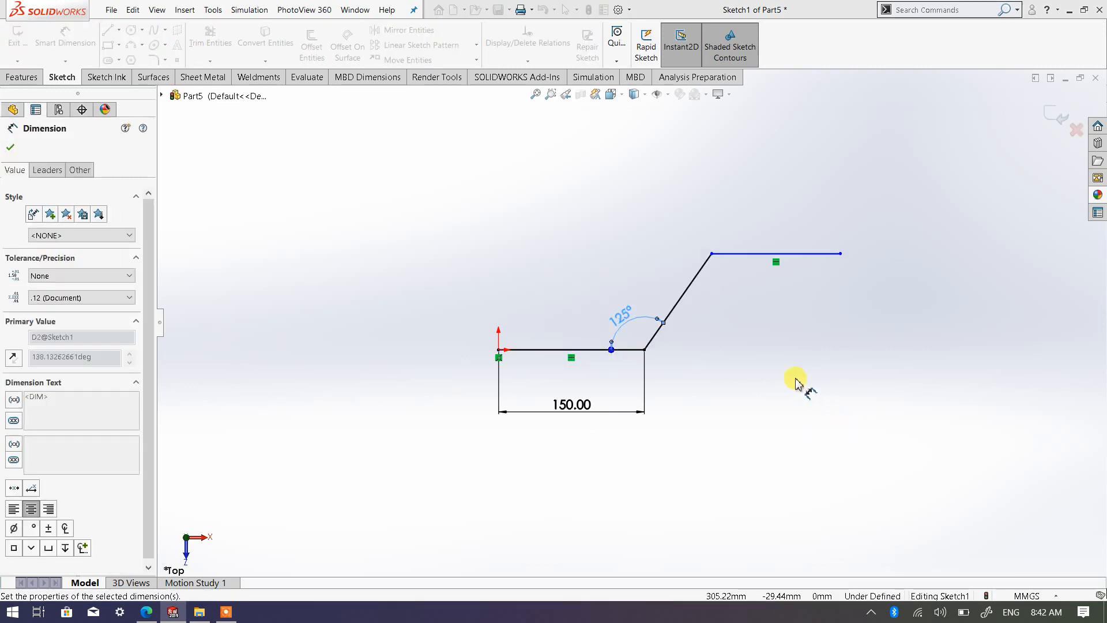
left_click(795, 355)
Dimension the upper horizontal line to a length of 150 mm.
left_click(802, 261)
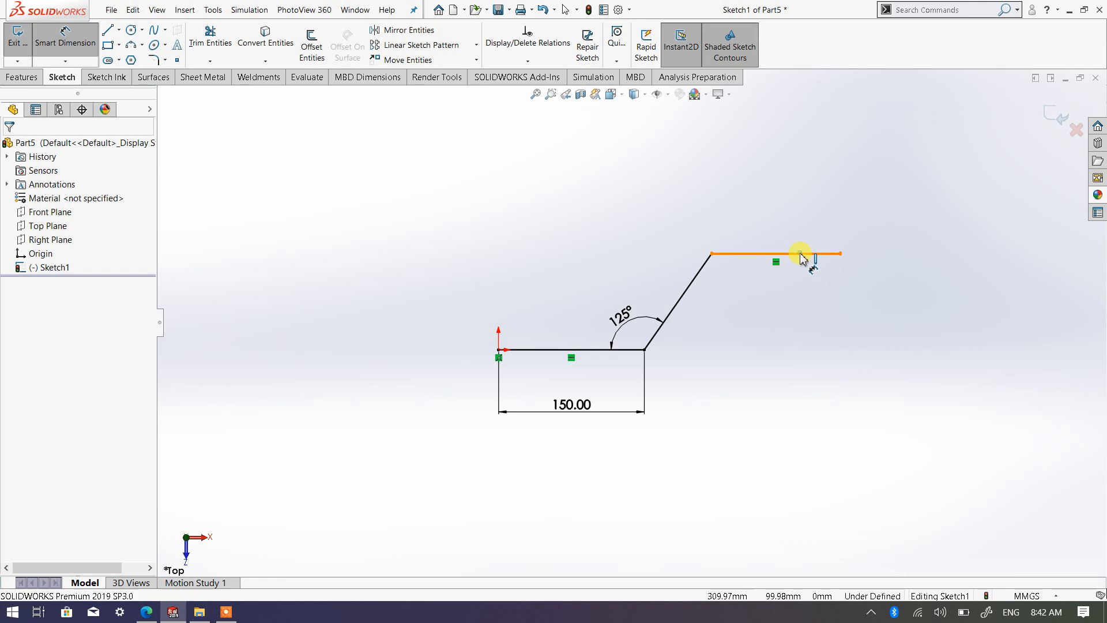
left_click(783, 209)
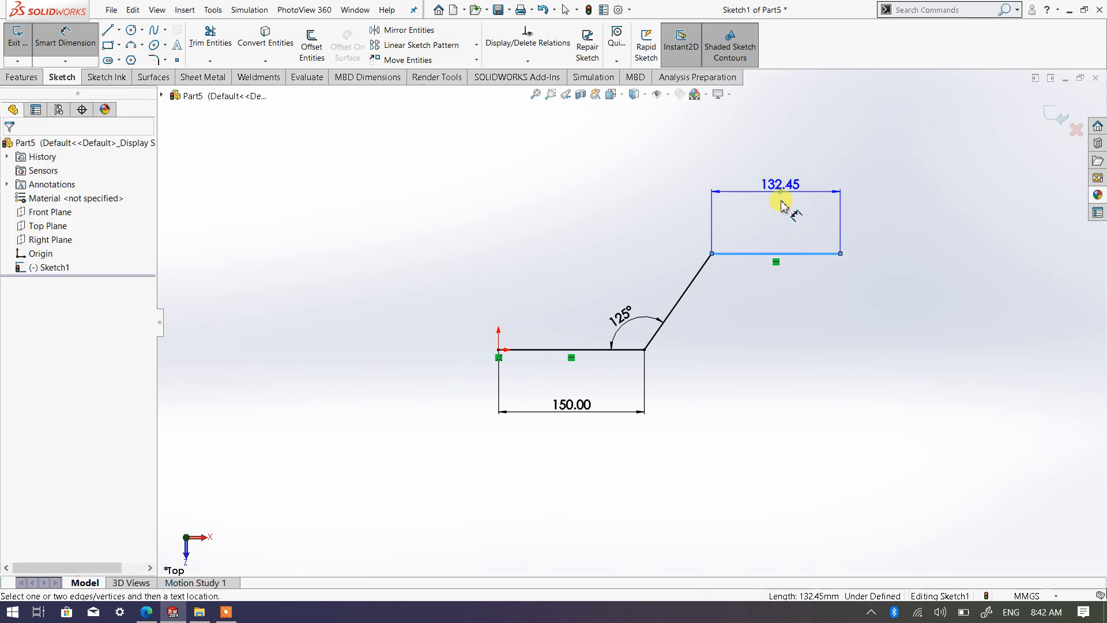
type("1")
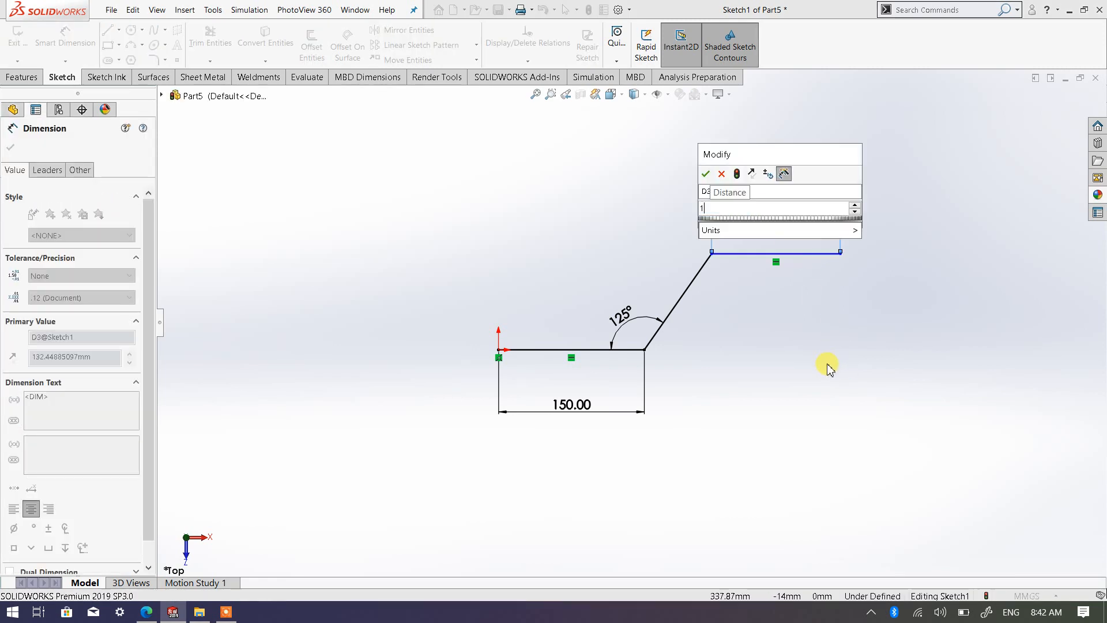
type("50")
left_click(706, 174)
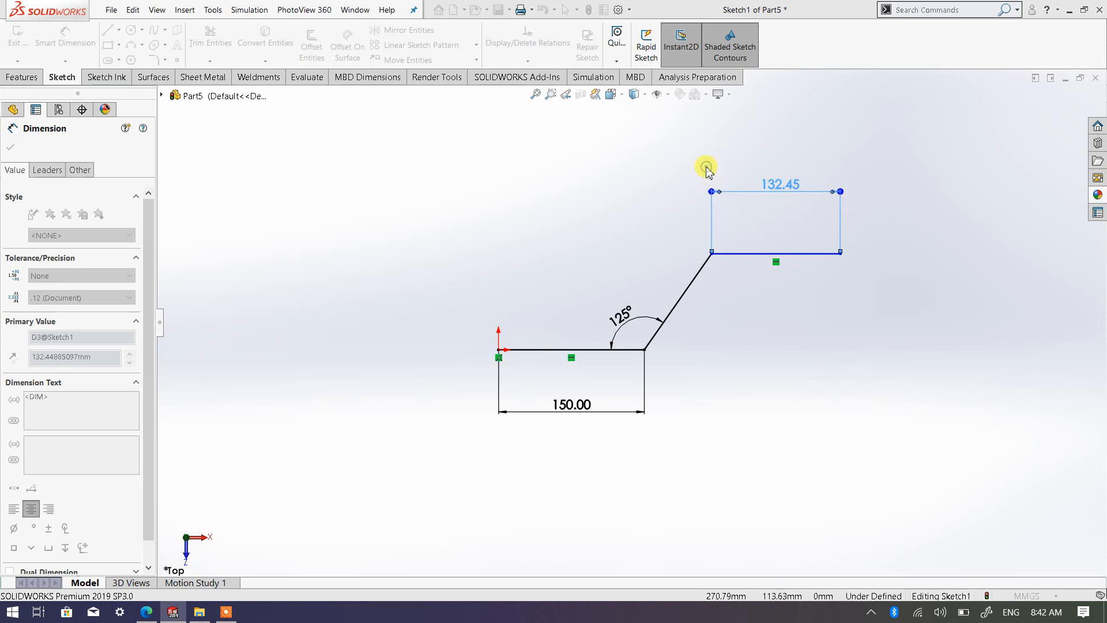
left_click(783, 353)
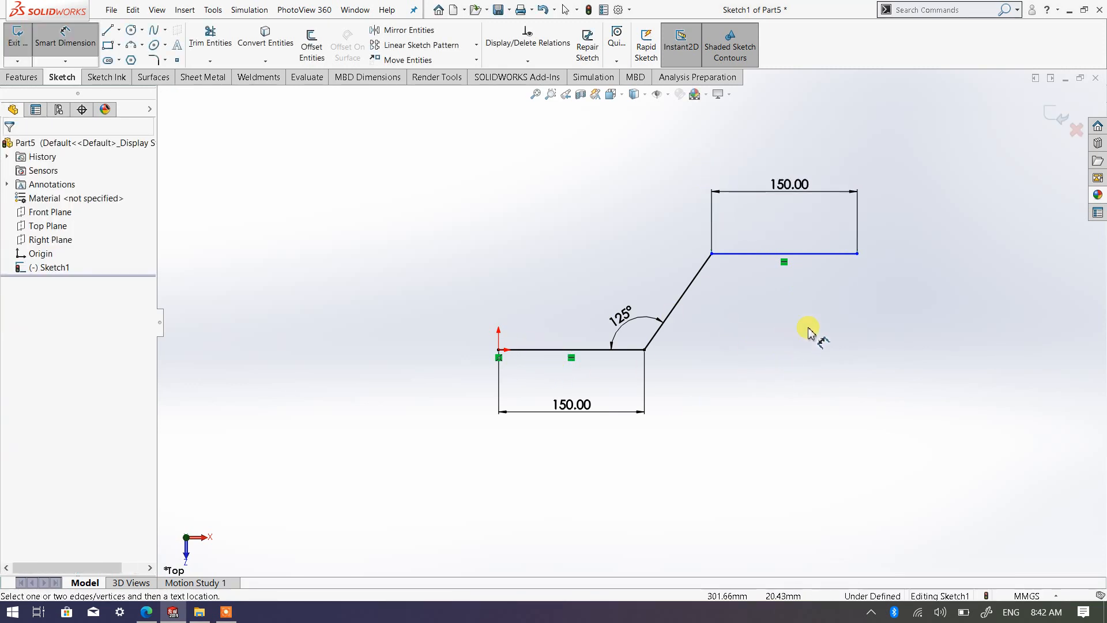
left_click(737, 280)
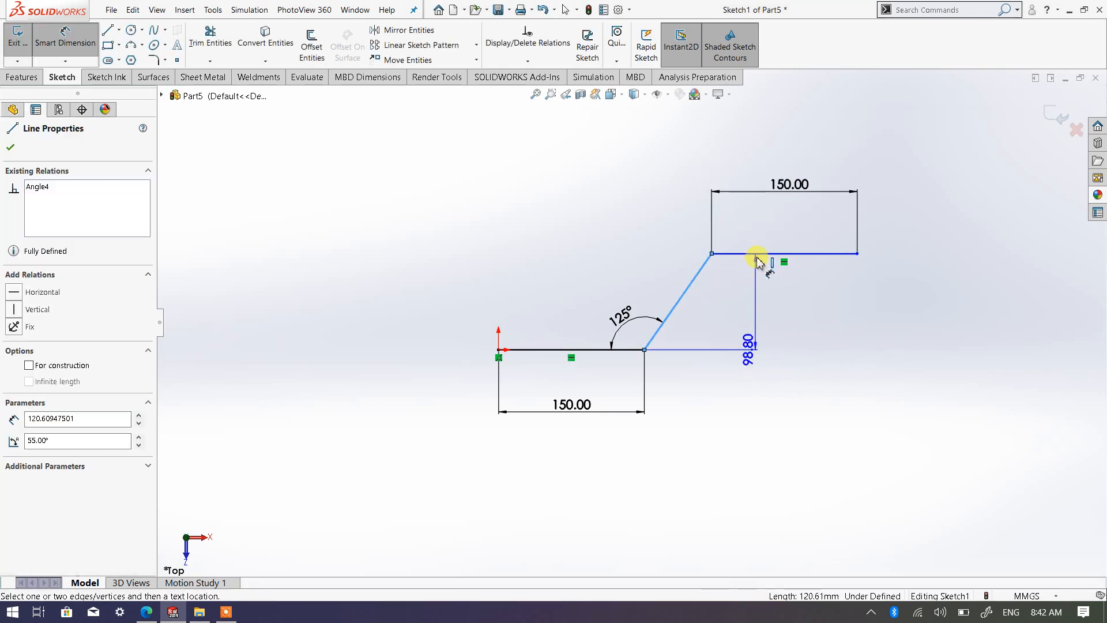
left_click(759, 254)
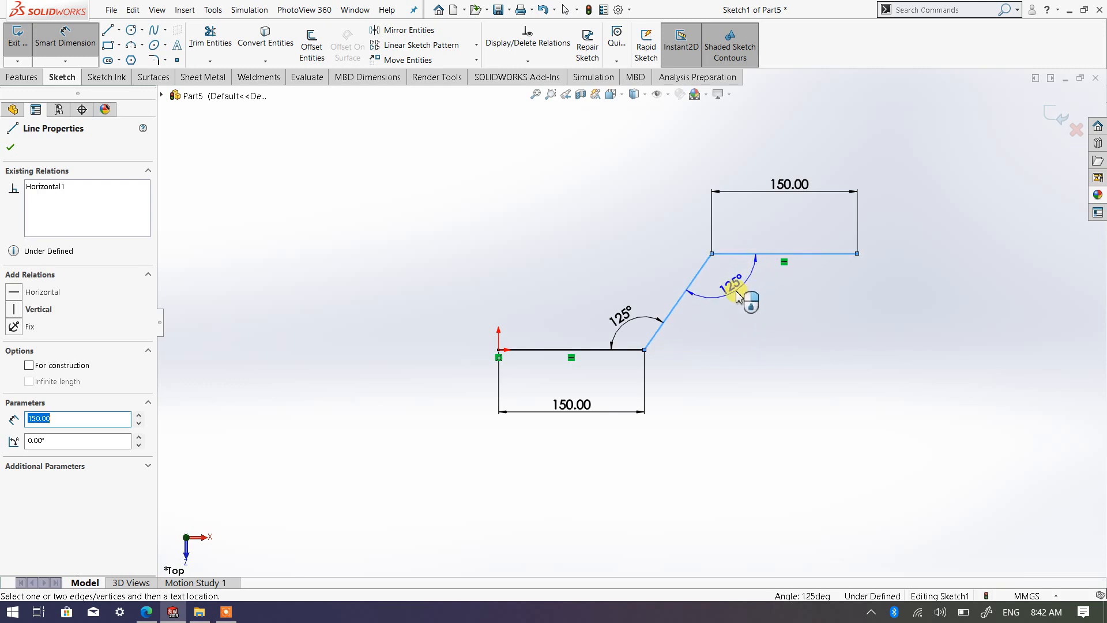
left_click(739, 293)
left_click(650, 345)
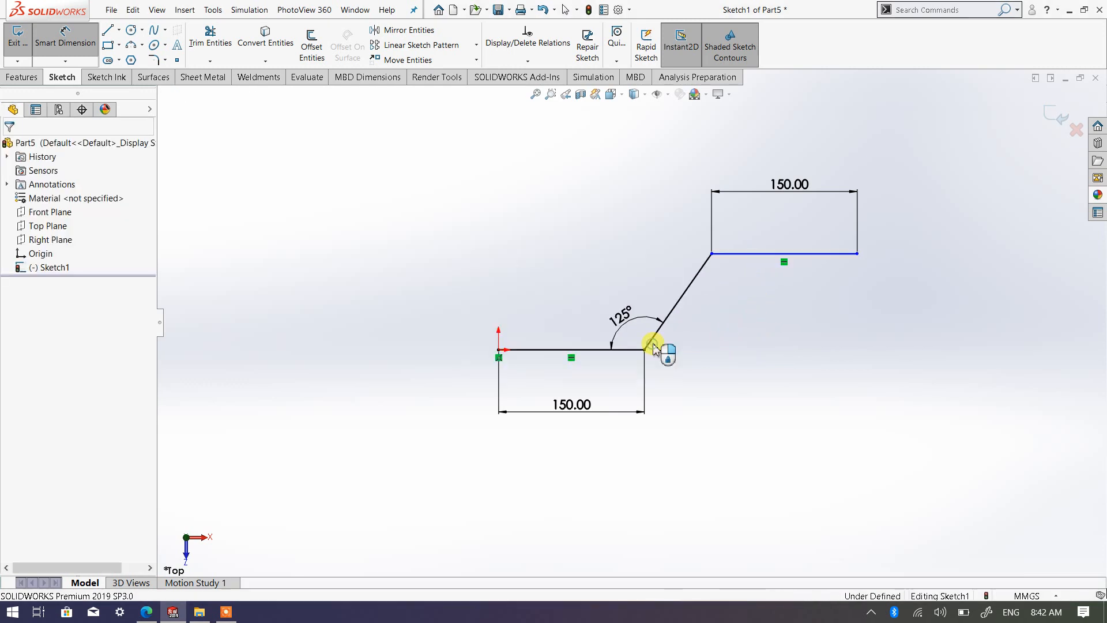
left_click(704, 275)
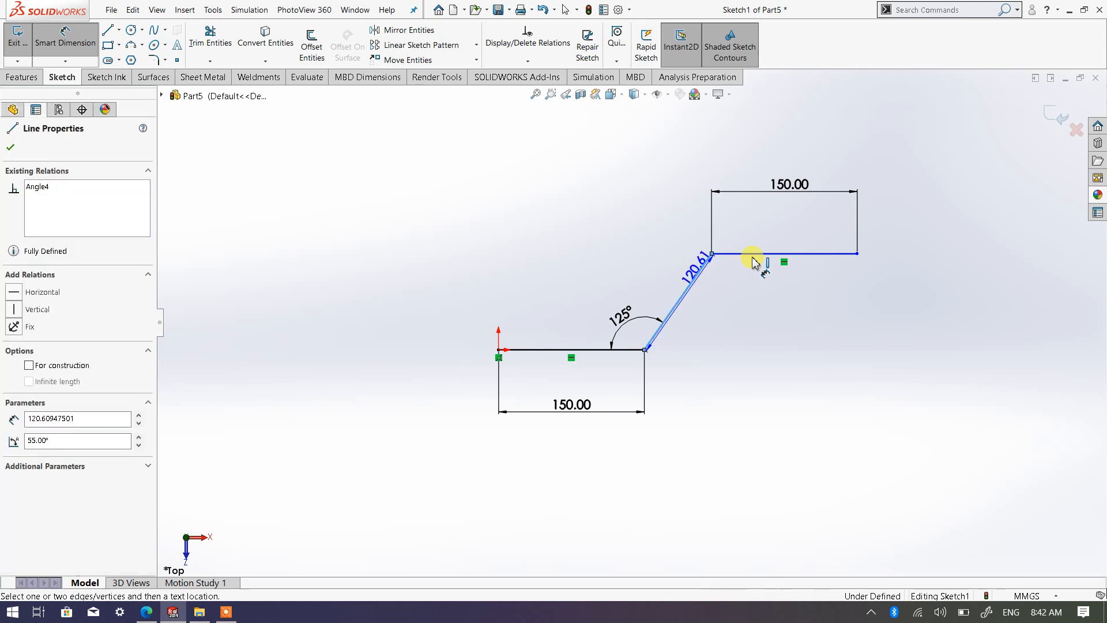
left_click(755, 254)
left_click(741, 309)
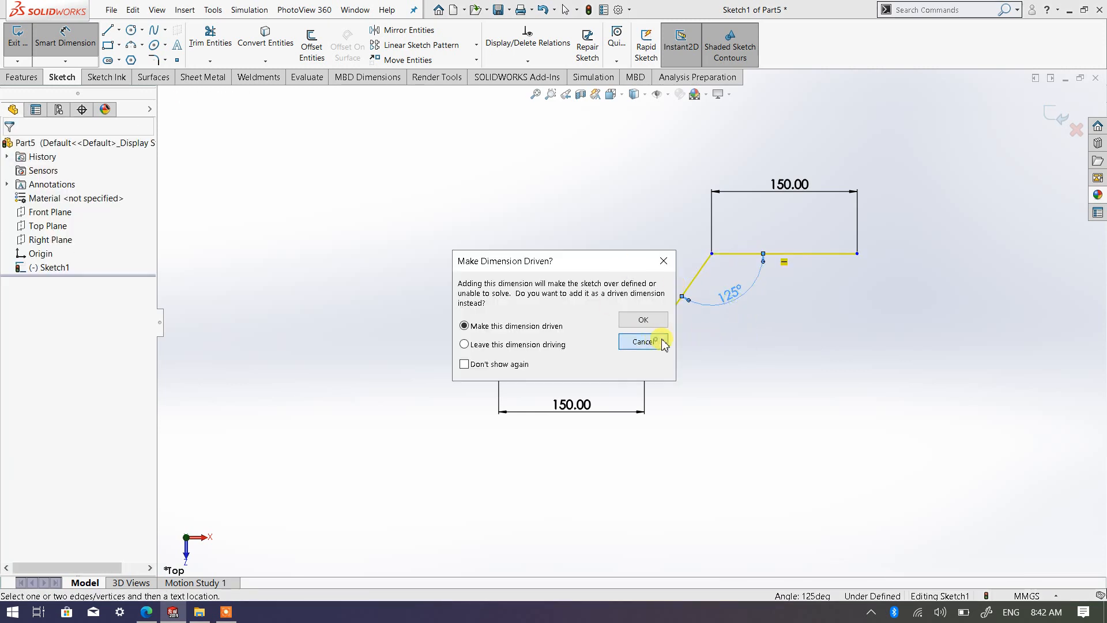
left_click(644, 342)
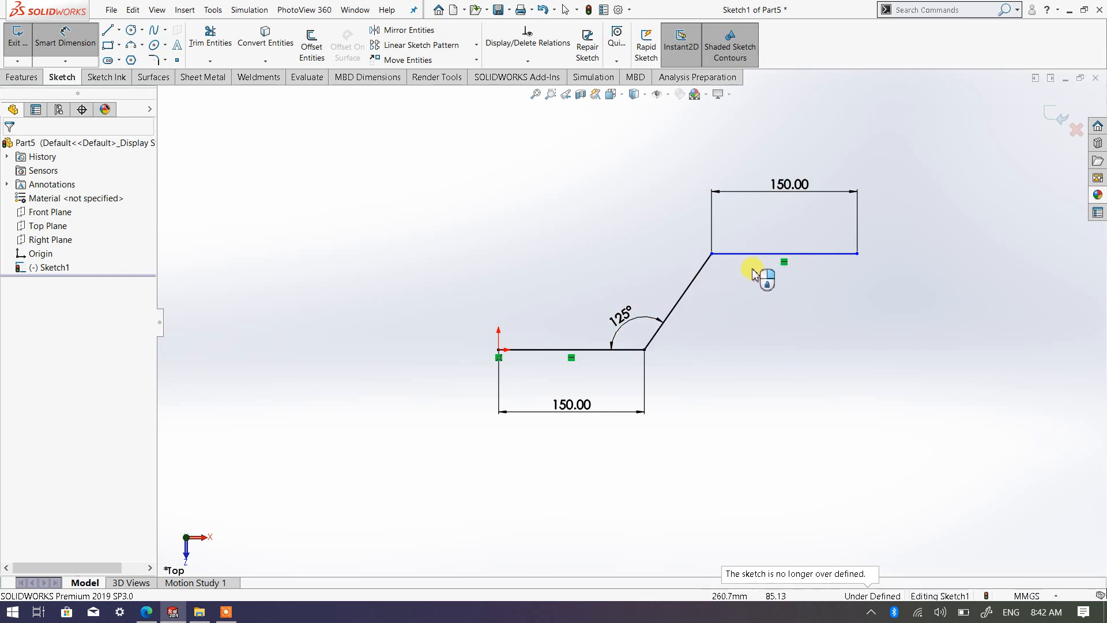
left_click(807, 267)
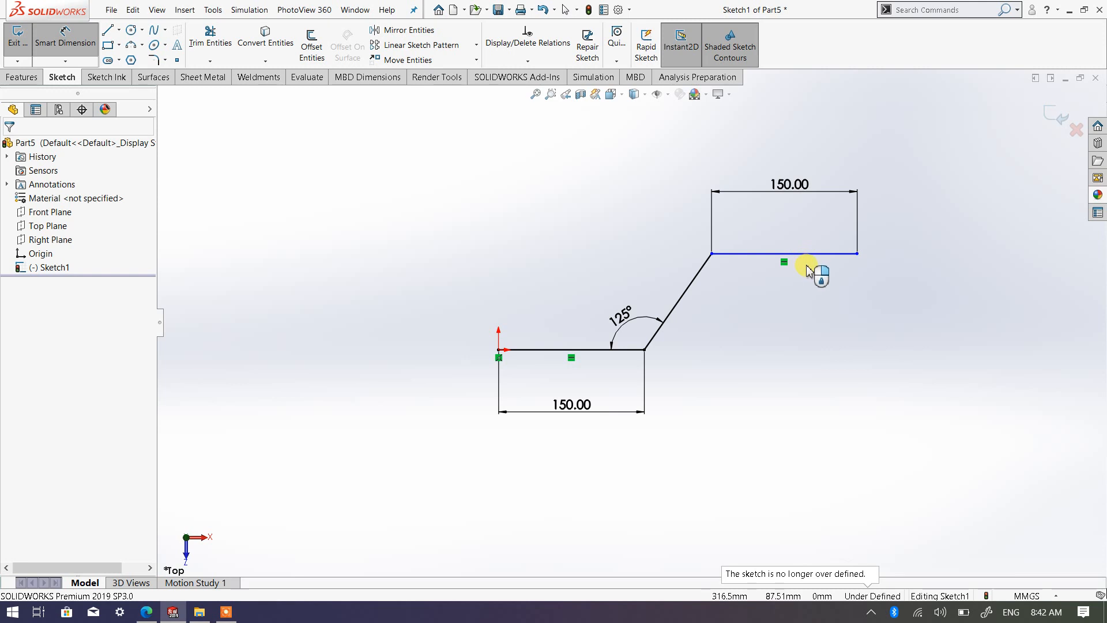
Dimension the vertical distance from the upper line's free end to the lower corner as 100 mm.
left_click(857, 254)
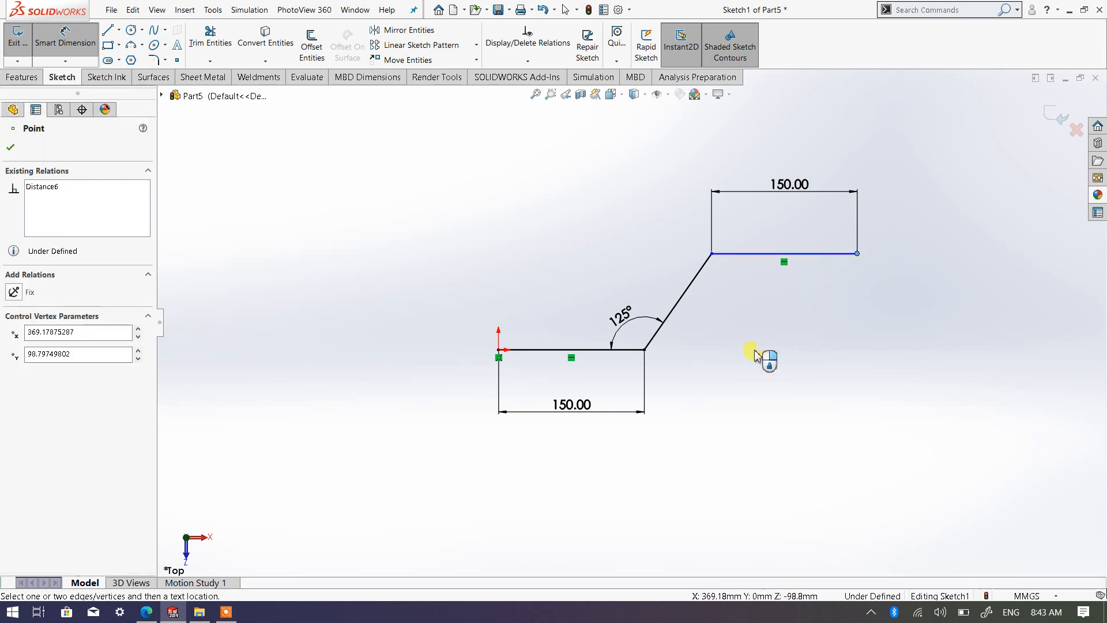
left_click(644, 350)
left_click(919, 326)
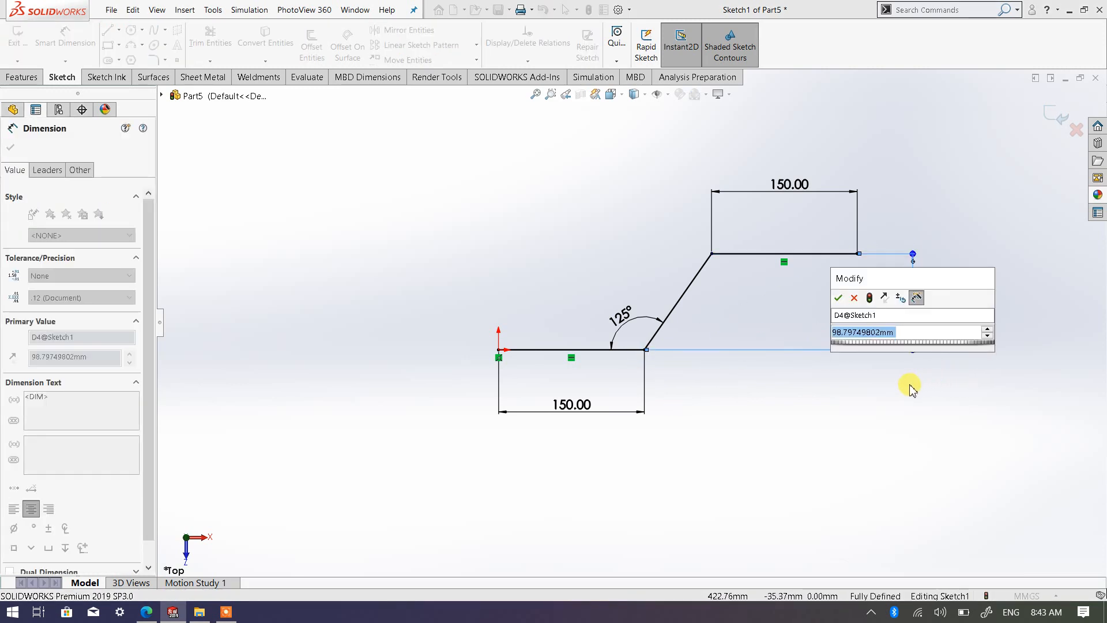
left_click(839, 298)
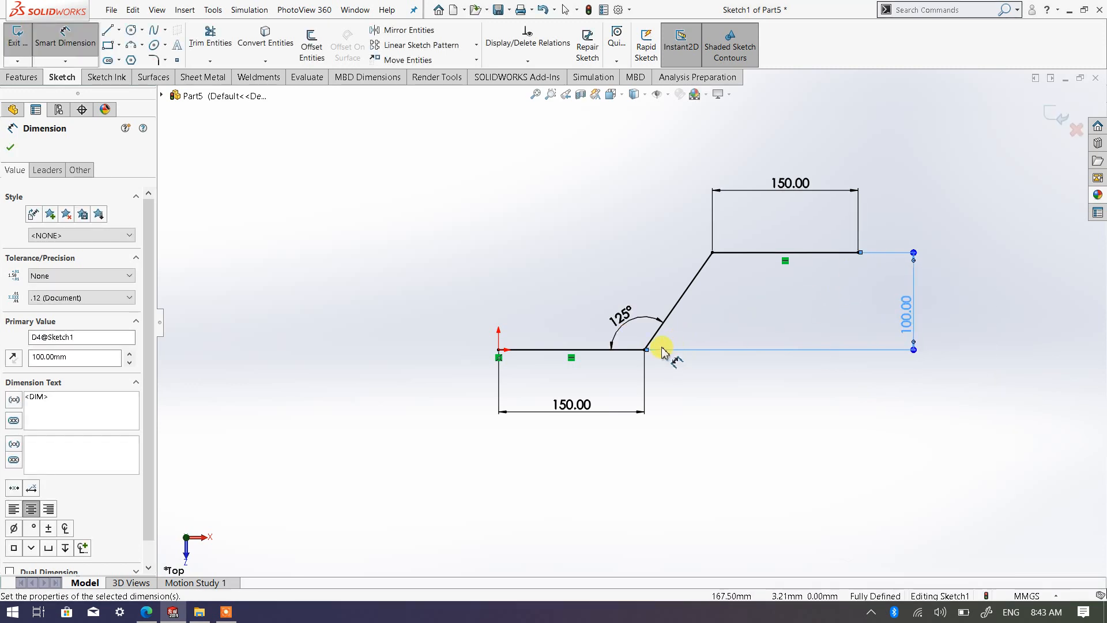
left_click(11, 148)
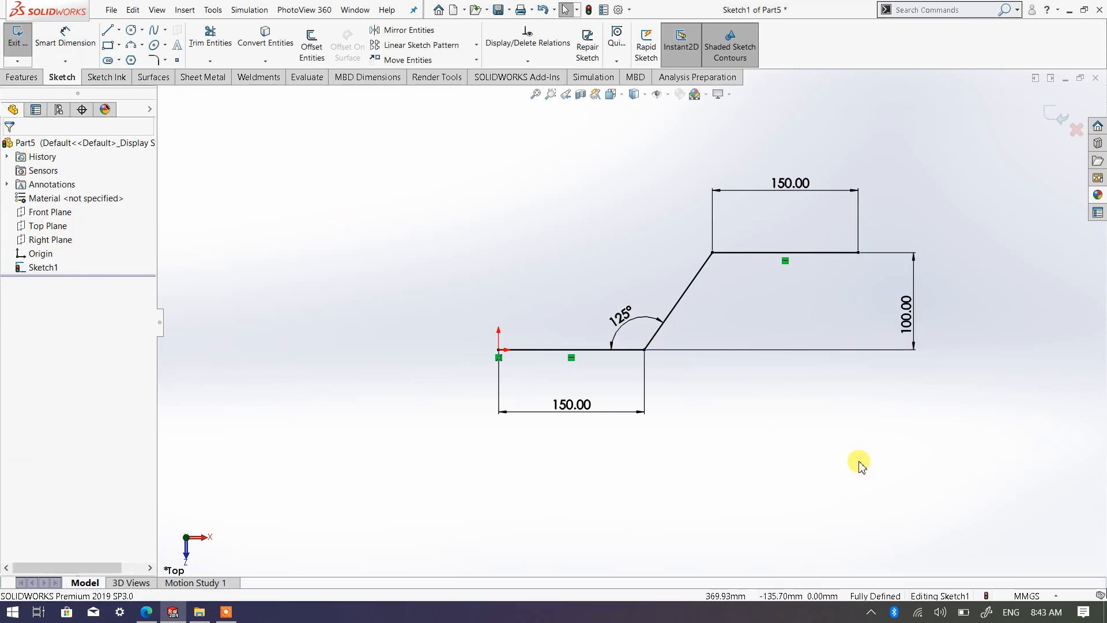
Apply 40 mm sketch fillets to both corners of the slanted line, keeping constrained corners.
left_click(152, 60)
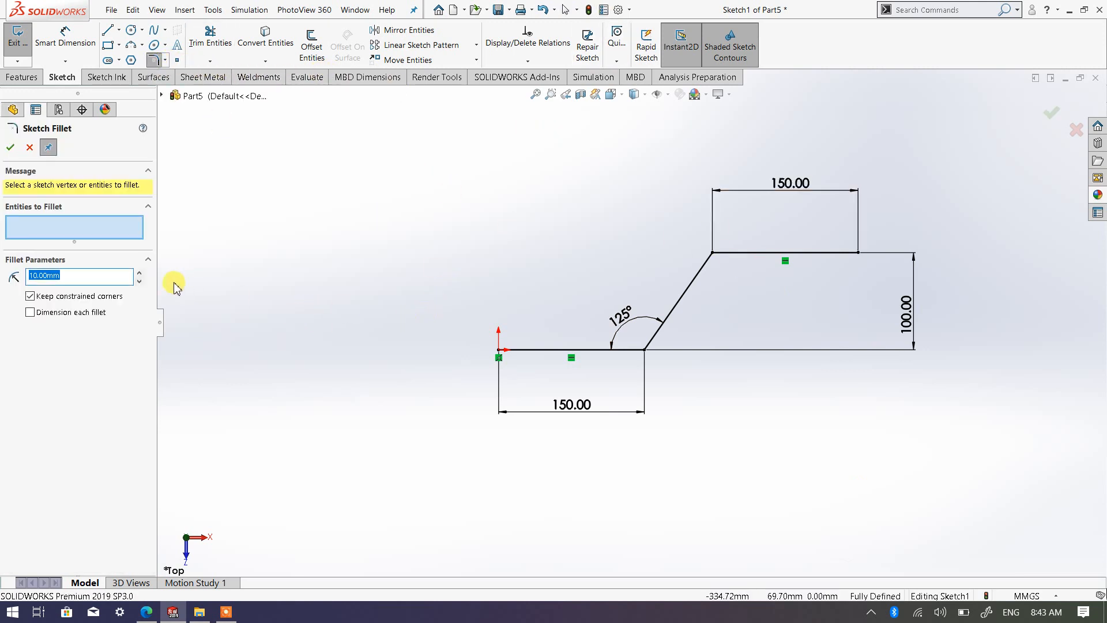
left_click(139, 273)
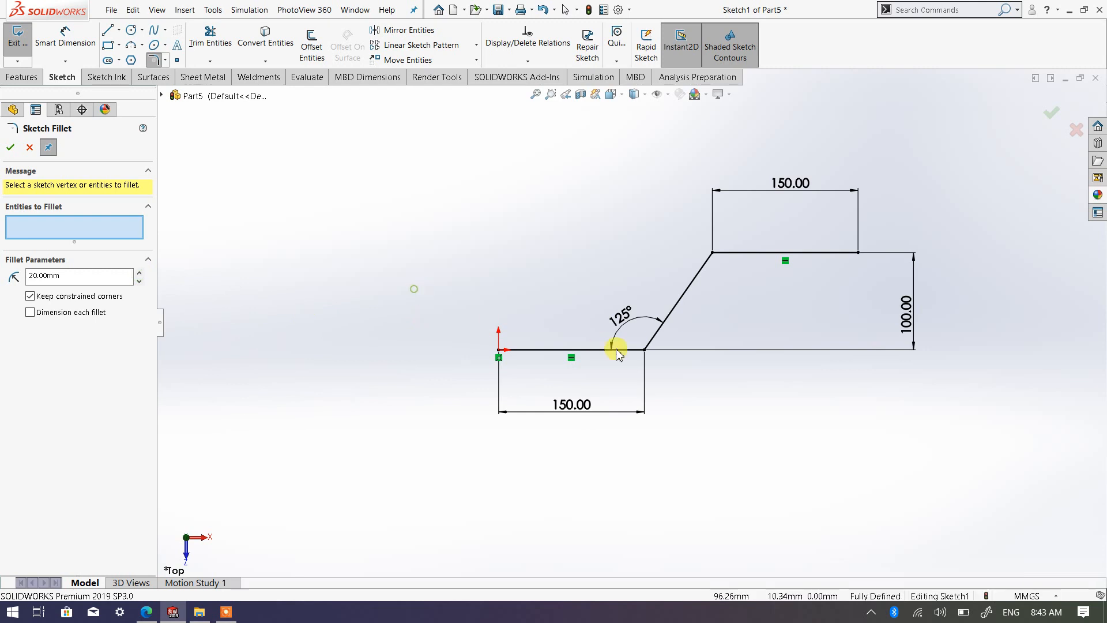
left_click(662, 347)
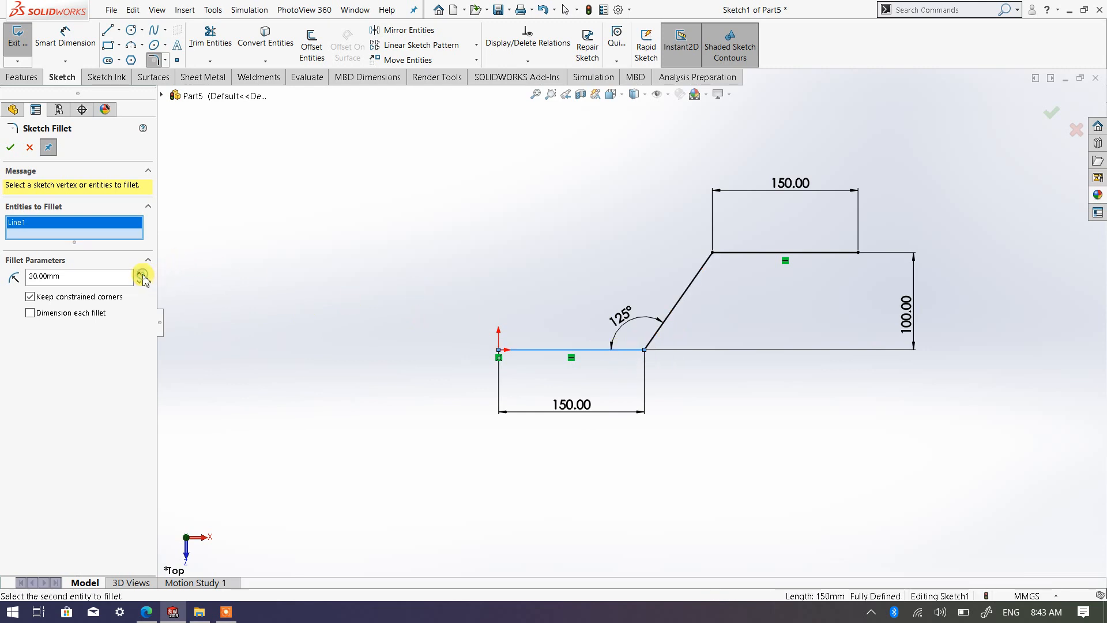
left_click(657, 338)
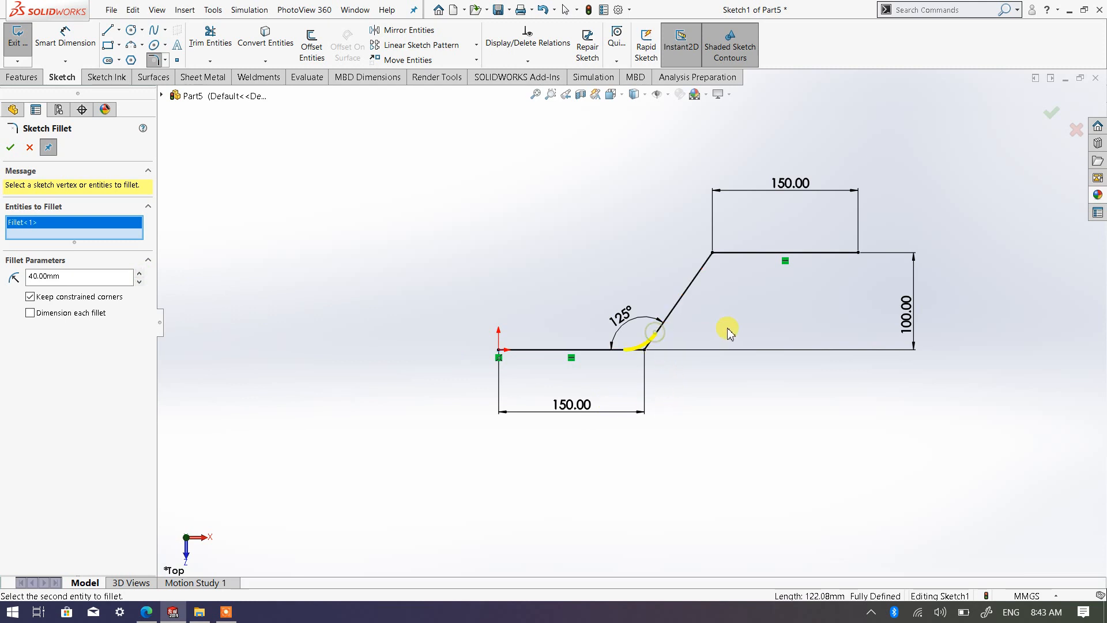
left_click(708, 268)
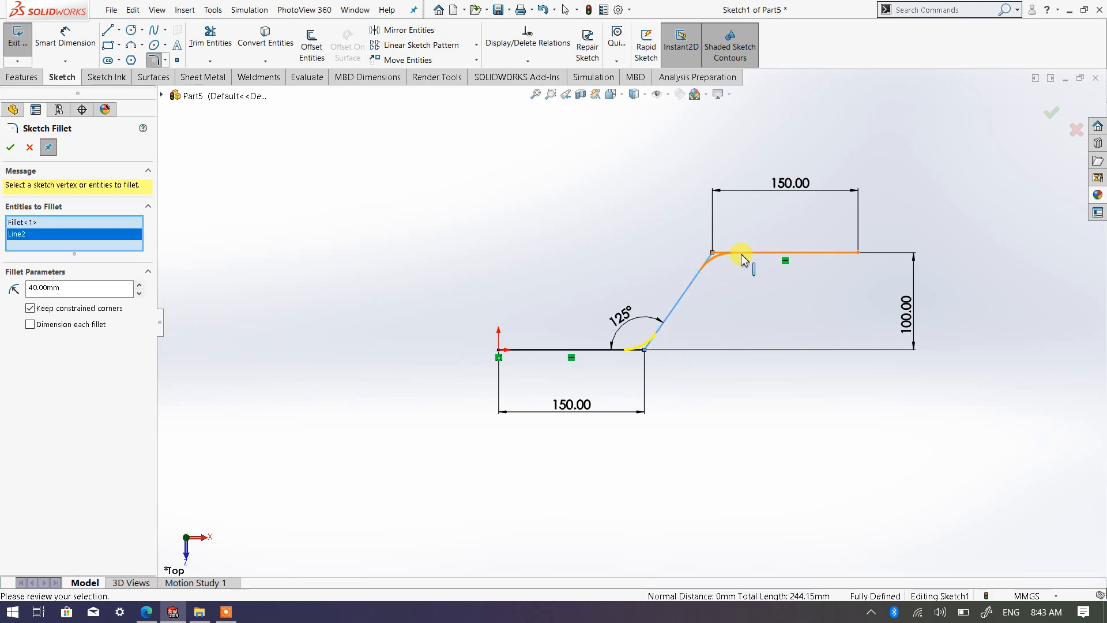
left_click(11, 150)
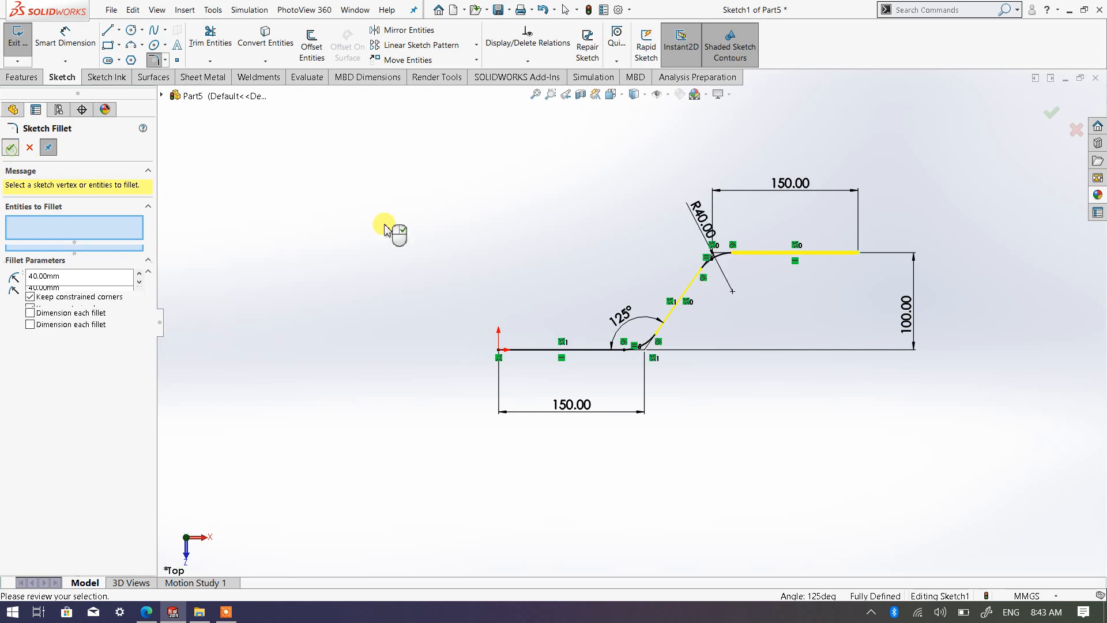
left_click(13, 148)
Switch to the isometric view and exit the filleted path sketch.
left_click(613, 94)
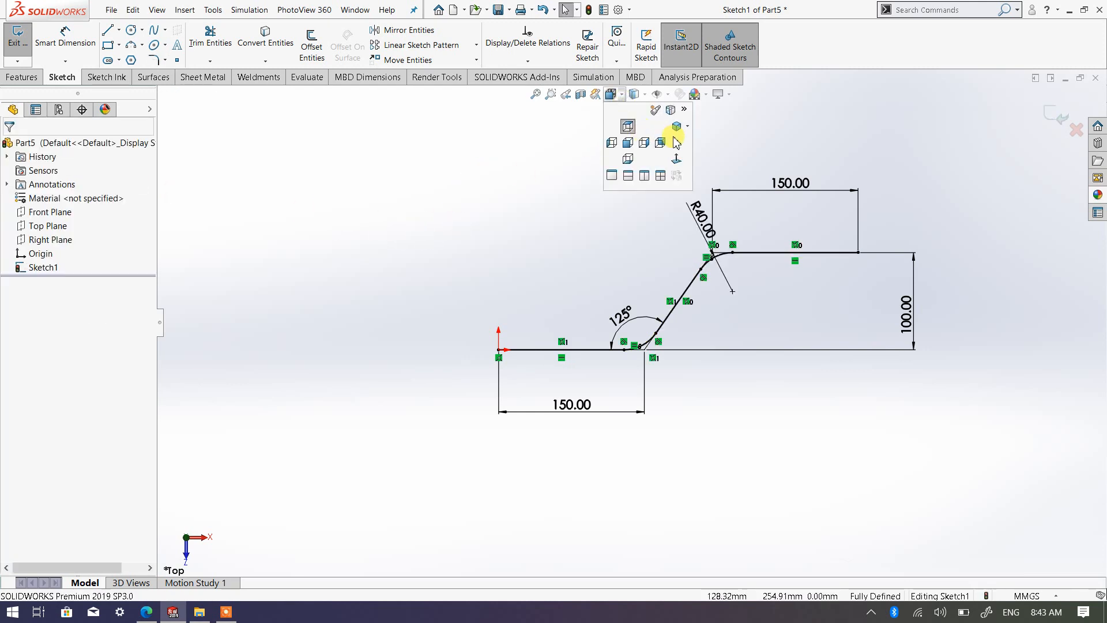
left_click(688, 126)
left_click(698, 141)
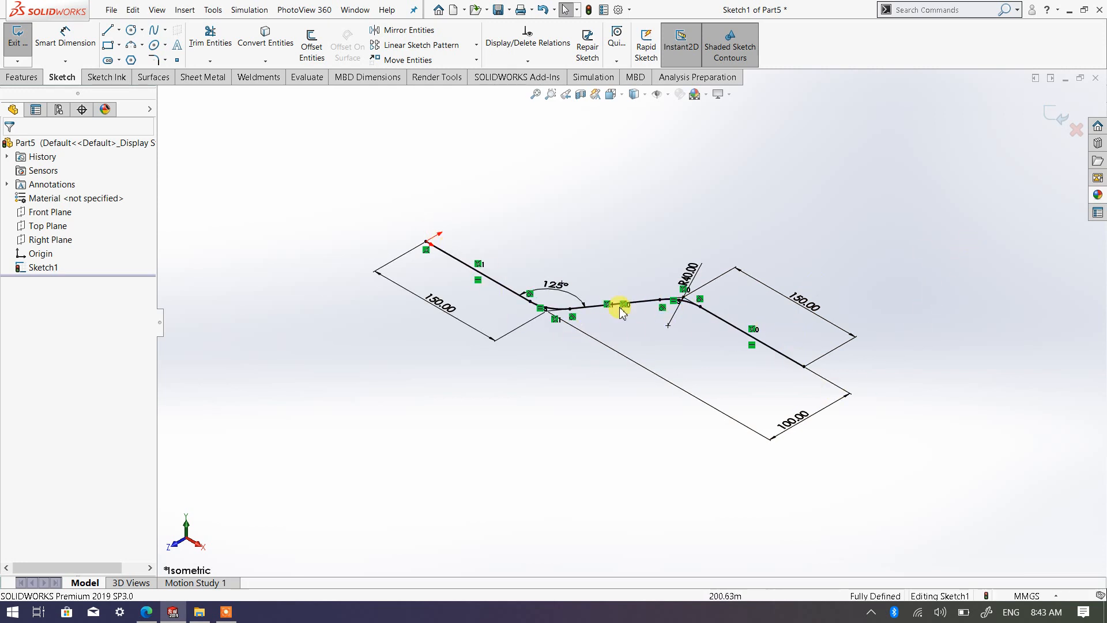
left_click(1059, 126)
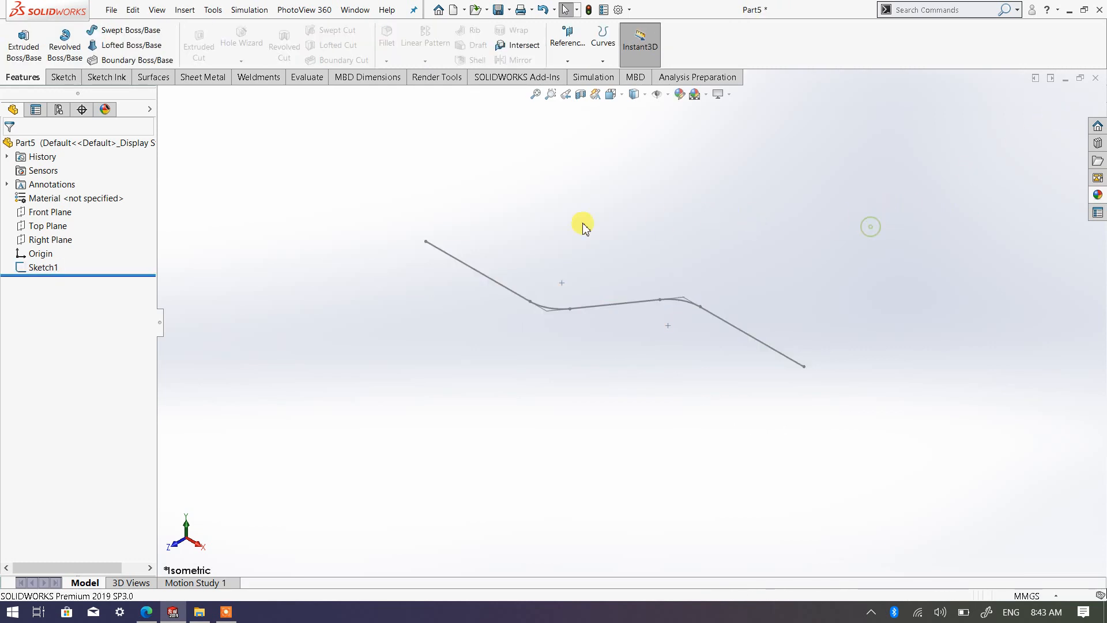
Start a sketch on the Right Plane at the path's start point and view it normal to the plane.
middle_click_drag(503, 335, 509, 389)
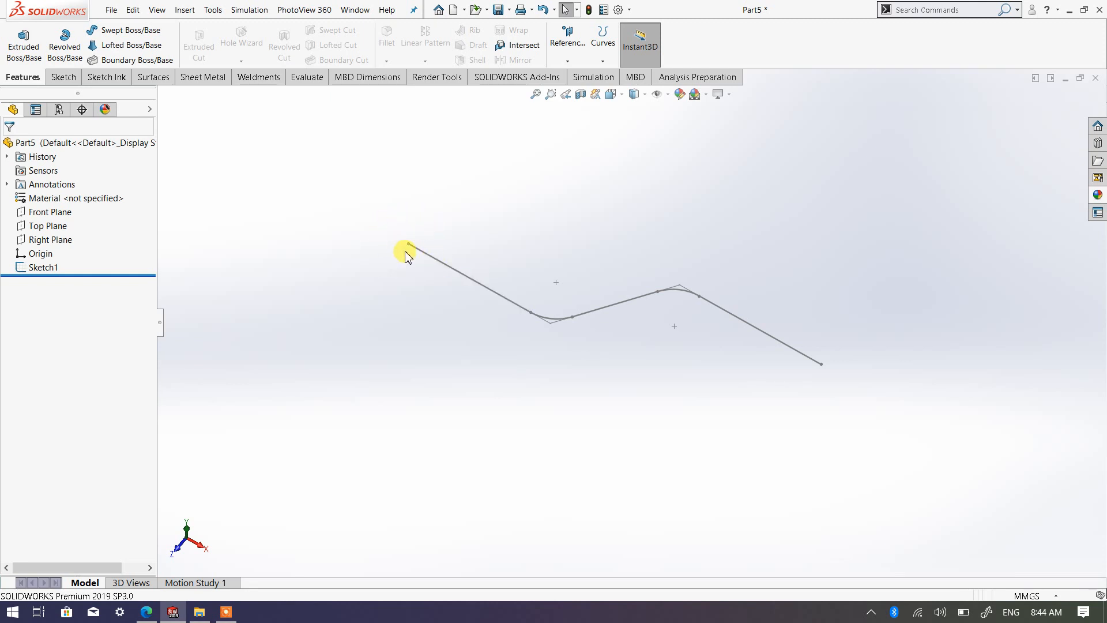
left_click(52, 240)
mouse_move(450, 366)
middle_mouse_down()
mouse_move(378, 363)
mouse_move(395, 328)
mouse_move(428, 307)
middle_mouse_up()
mouse_move(481, 279)
left_mouse_down()
mouse_move(413, 309)
mouse_move(392, 349)
left_mouse_up()
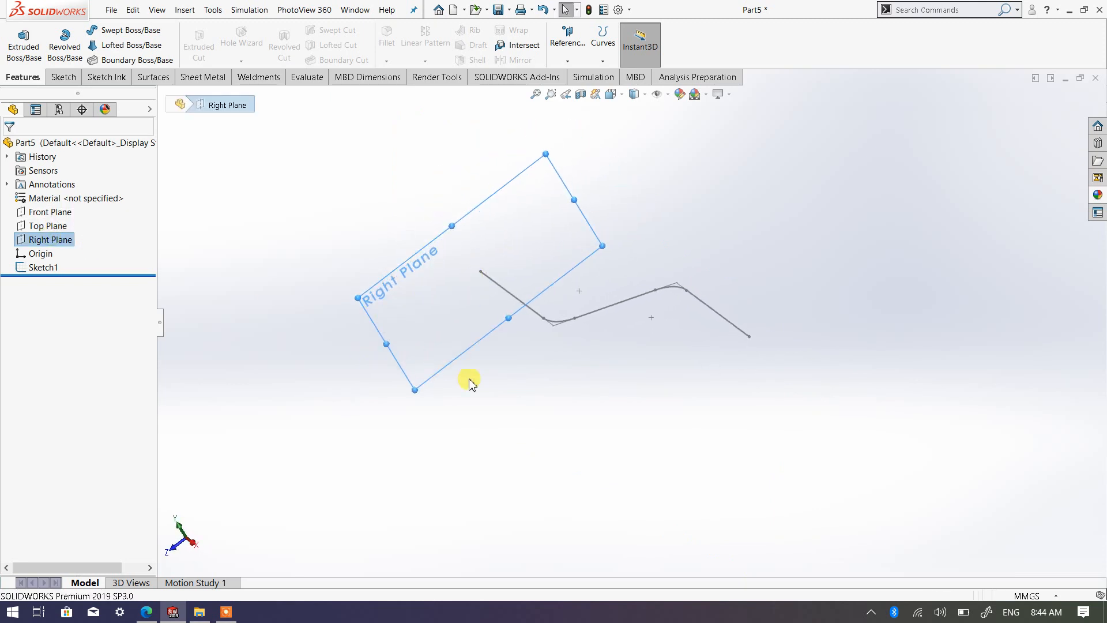
mouse_move(513, 409)
middle_mouse_down()
mouse_move(571, 391)
mouse_move(602, 355)
middle_mouse_up()
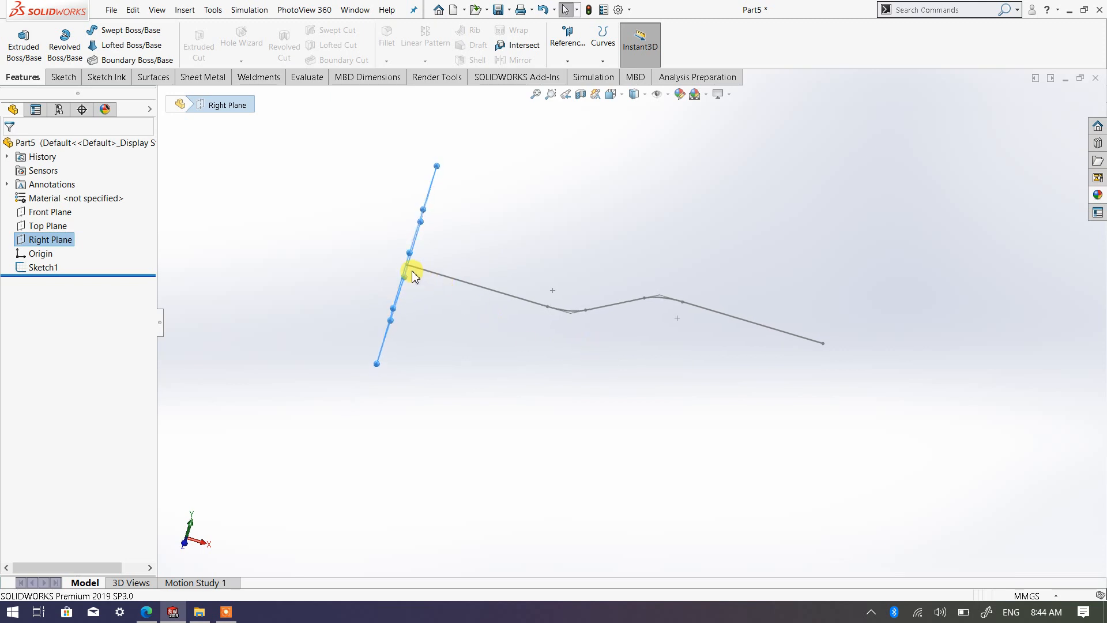
mouse_move(487, 348)
middle_mouse_down()
mouse_move(465, 353)
mouse_move(359, 262)
middle_mouse_up()
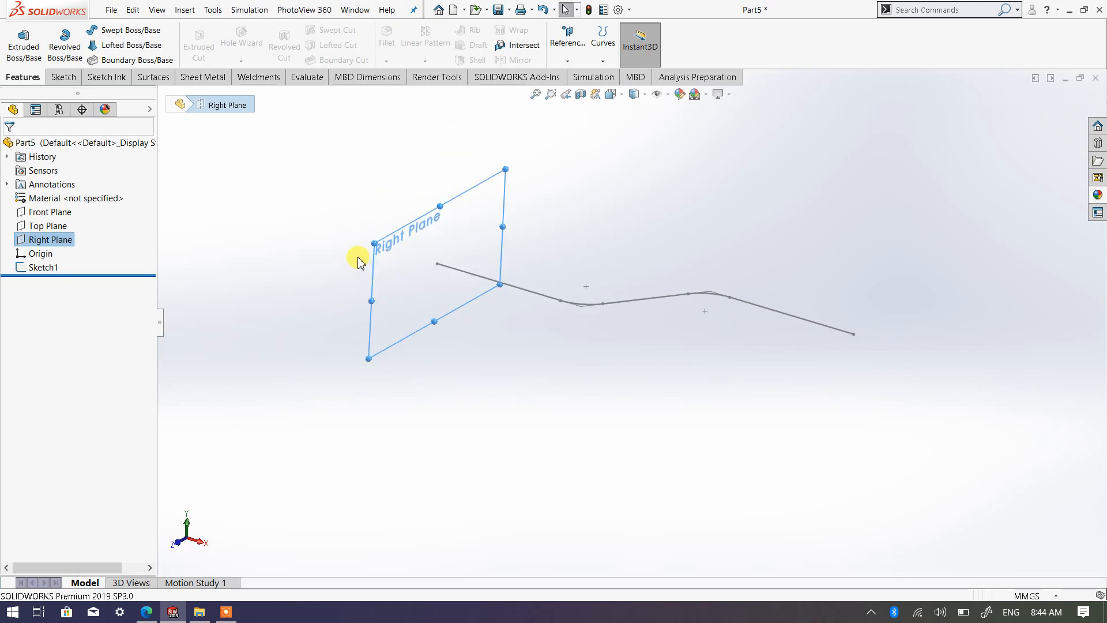
left_click(63, 76)
left_click(18, 39)
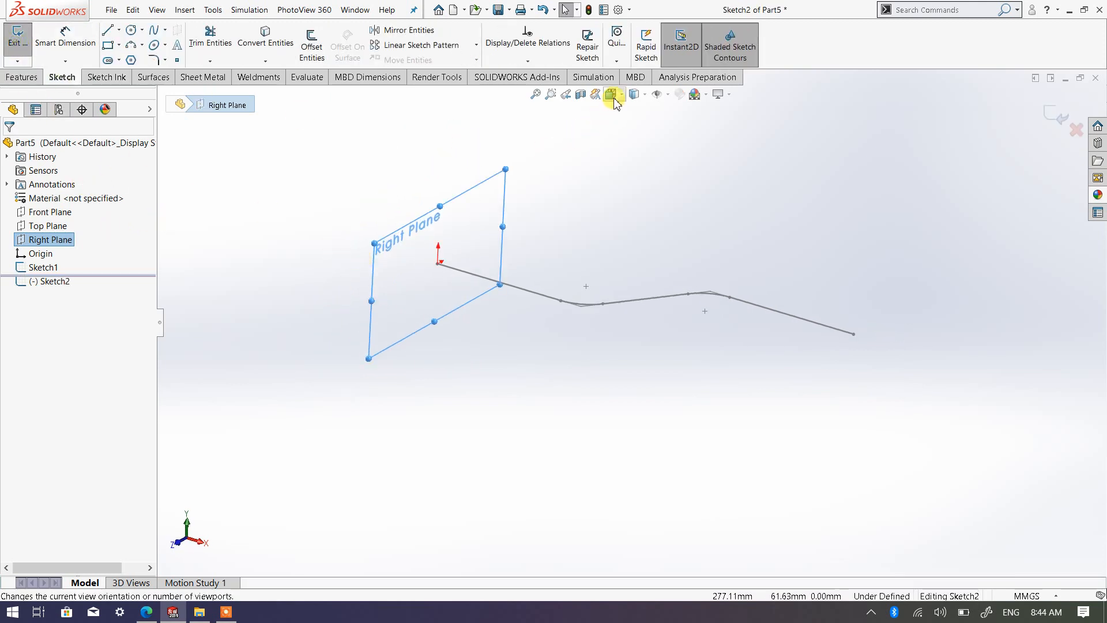
left_click(612, 94)
left_click(674, 159)
left_click(581, 226)
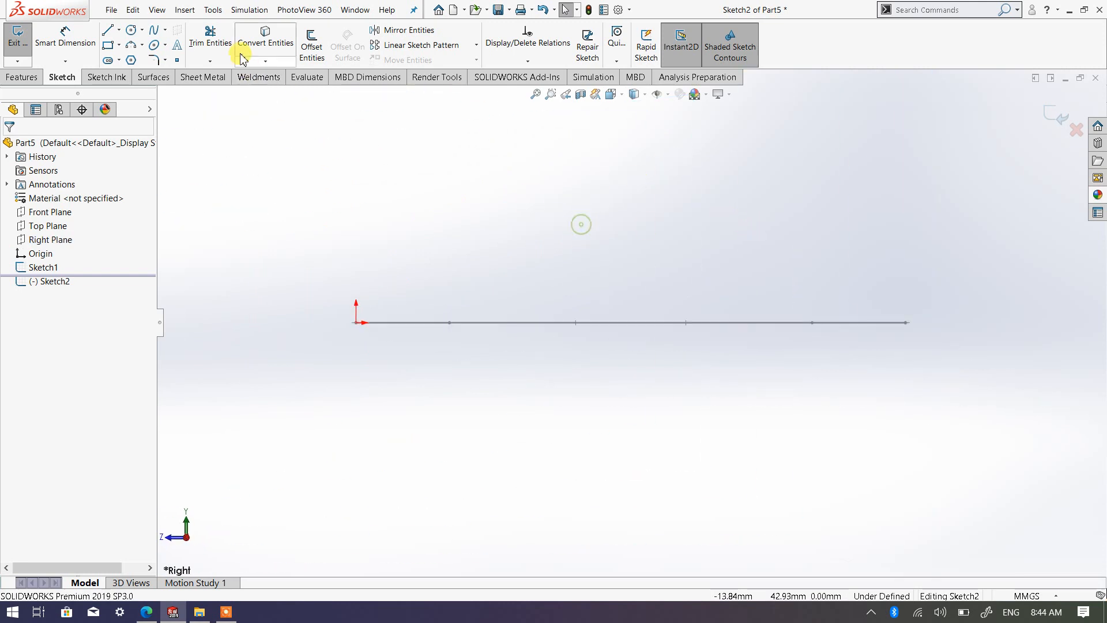
left_click(132, 29)
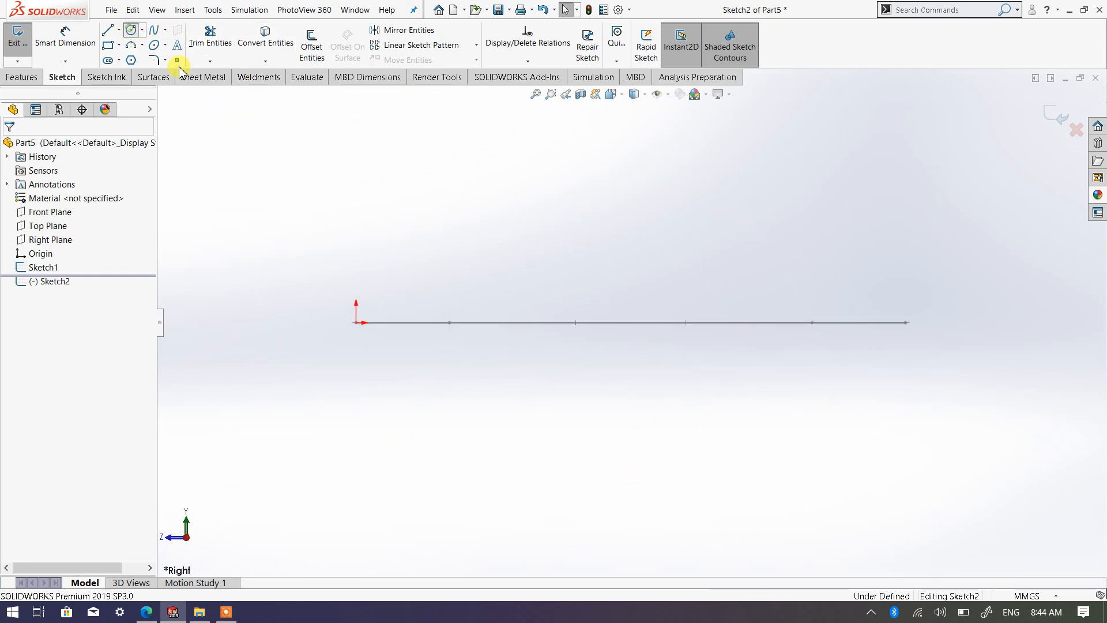
left_click(357, 324)
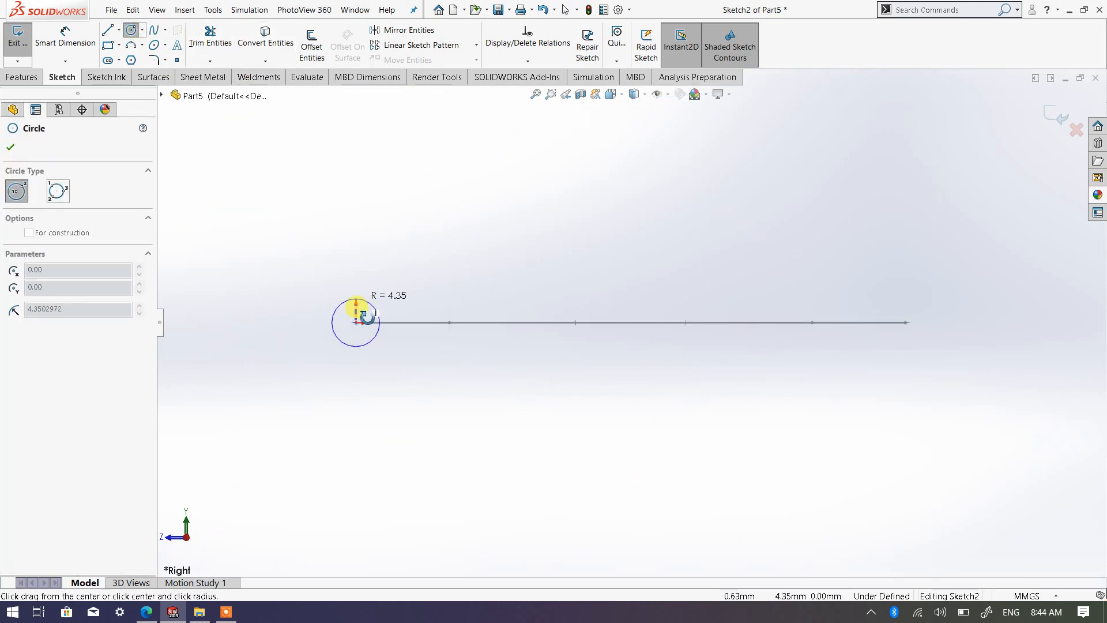
middle_click_drag(360, 301, 369, 329)
scroll(294, 234, "up", 1)
scroll(293, 233, "up", 4)
scroll(345, 227, "down", 1)
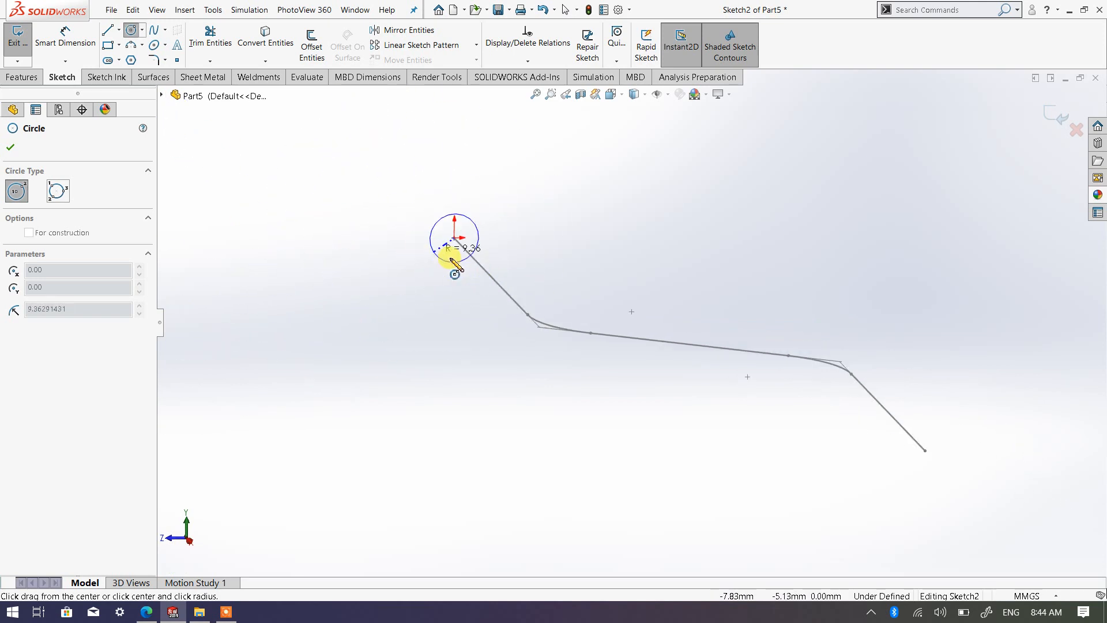
scroll(496, 239, "up", 1)
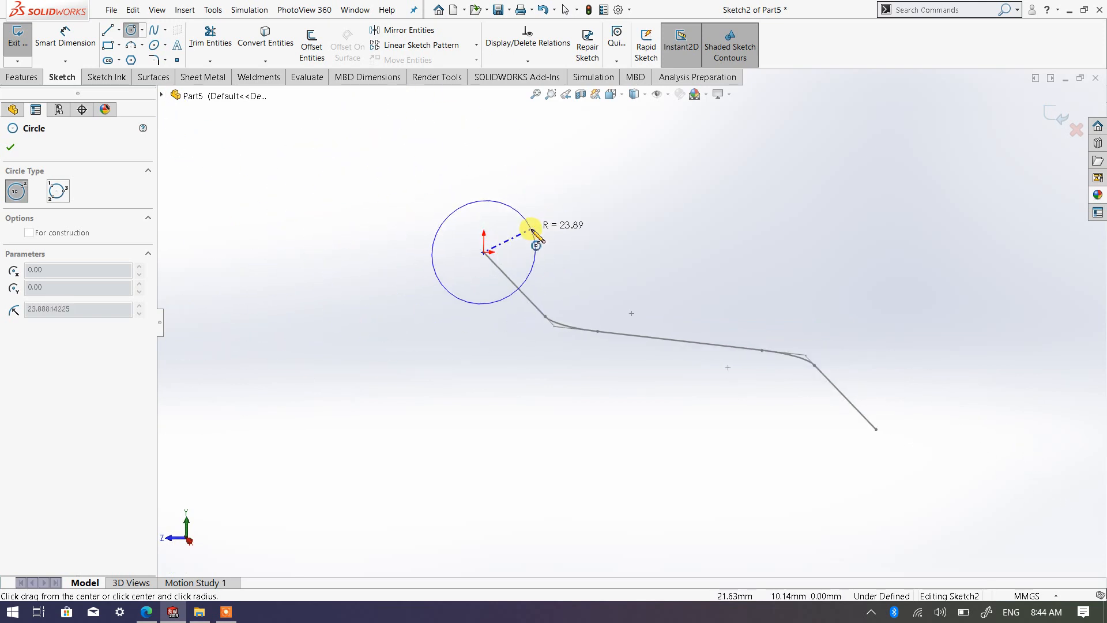
left_click(618, 98)
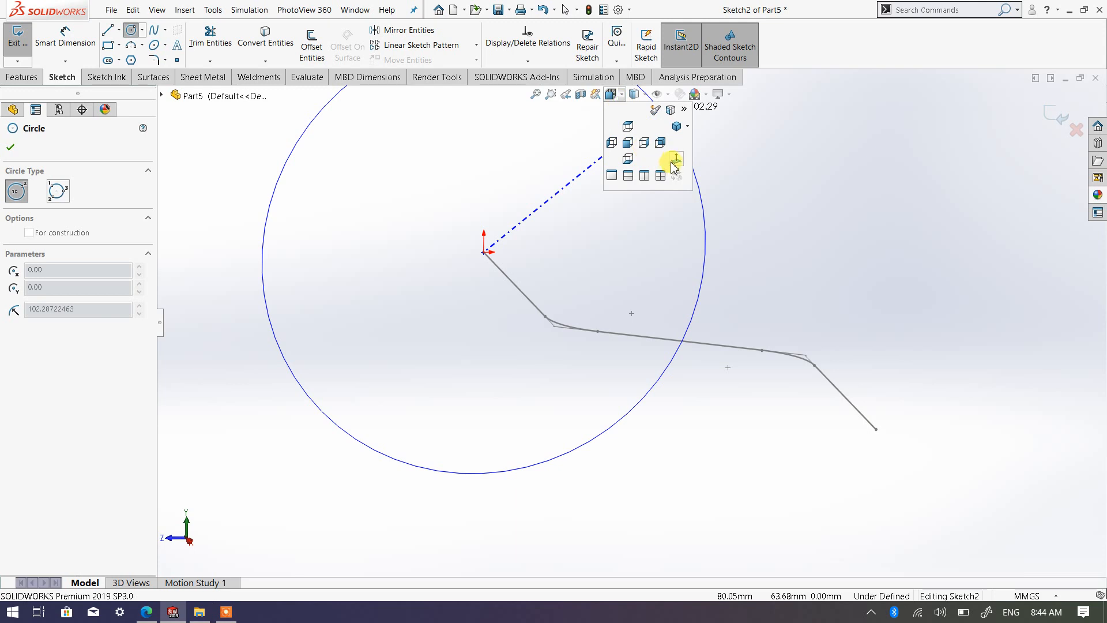
left_click(676, 163)
left_click(659, 160)
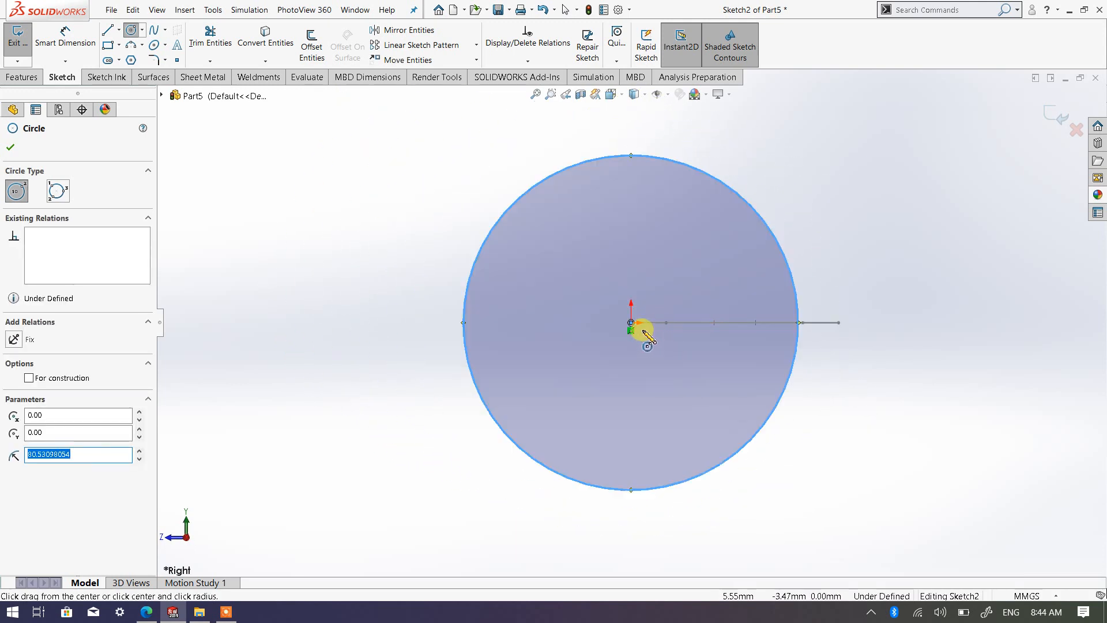
scroll(642, 331, "down", 1)
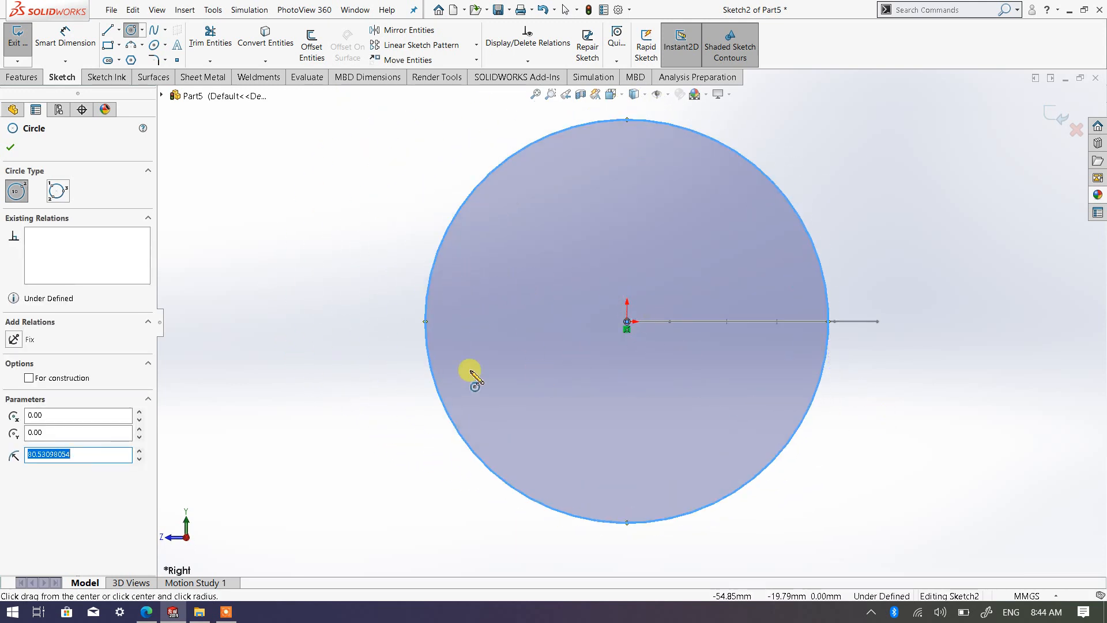
key("Escape")
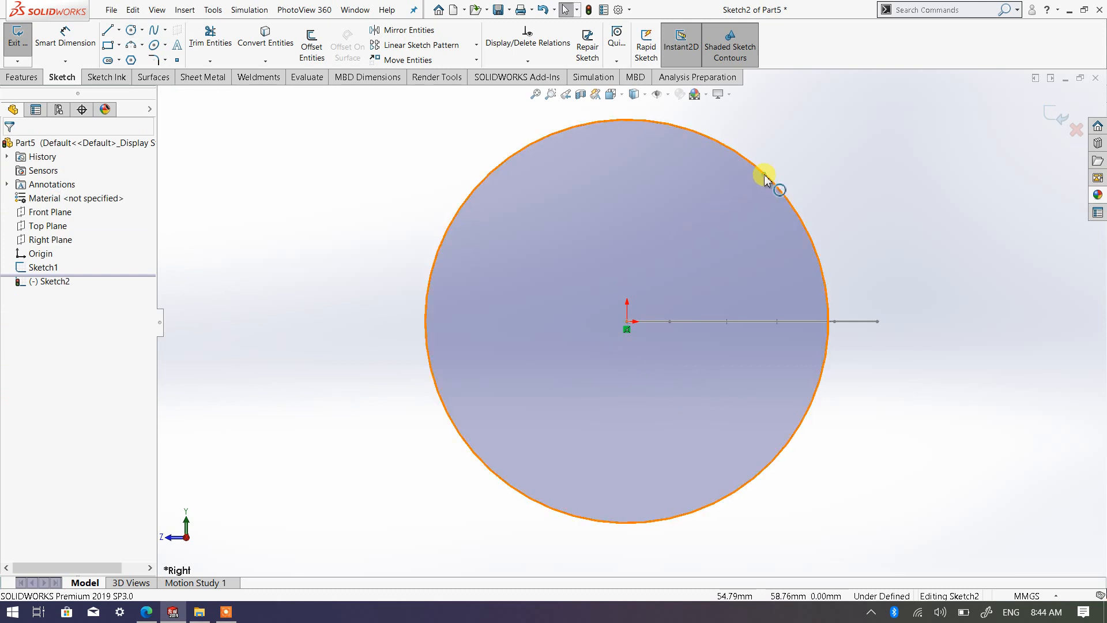
left_click(760, 176)
key("Delete")
Draw a circle about 7 mm in diameter centred on the origin at the path's start.
left_click(130, 30)
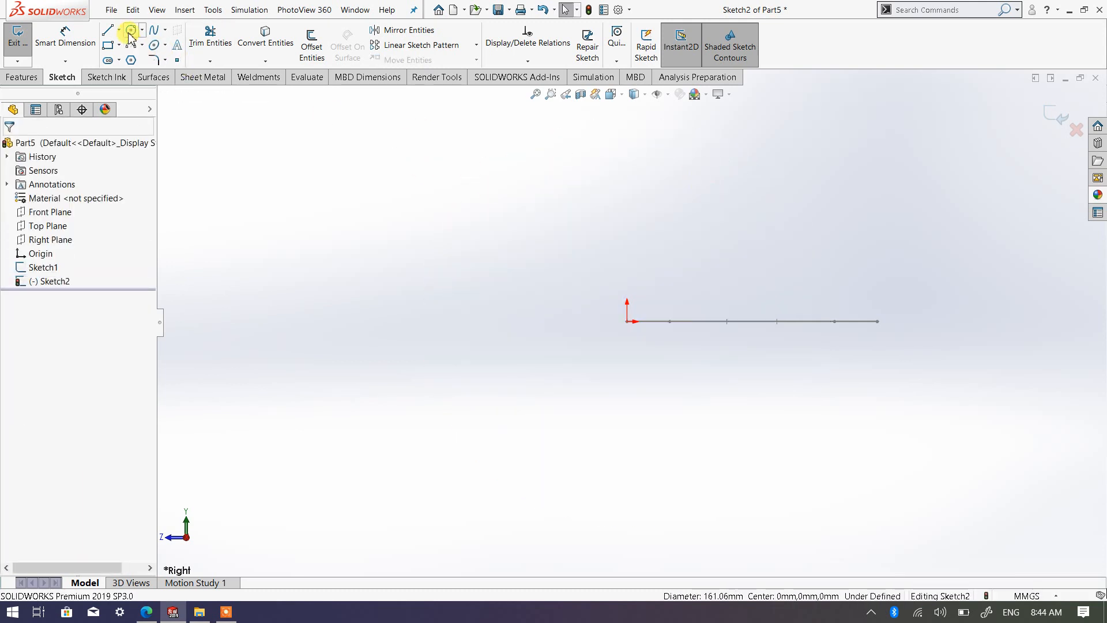
scroll(628, 317, "down", 5)
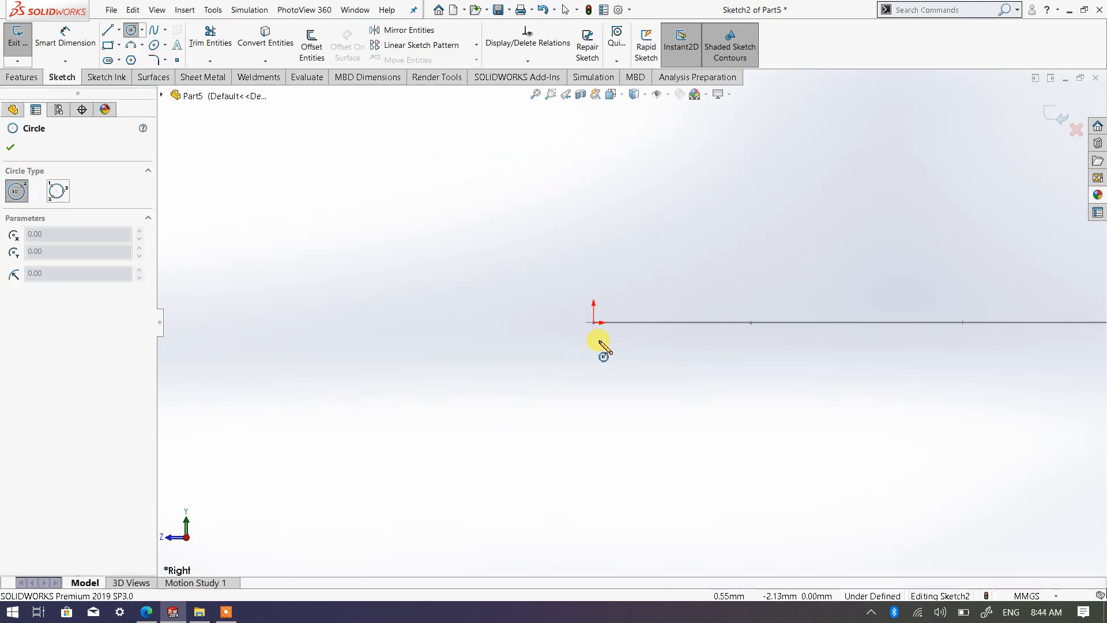
left_click(594, 323)
left_click(619, 303)
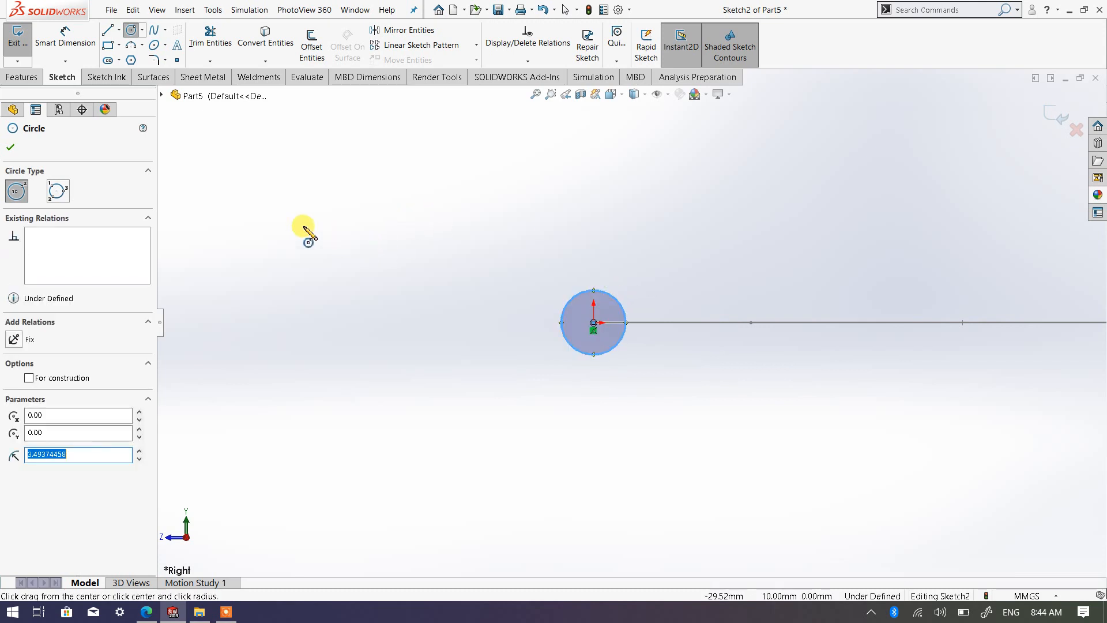
left_click(12, 148)
Dimension the profile circle's diameter as 6 mm and exit the sketch.
left_click(69, 41)
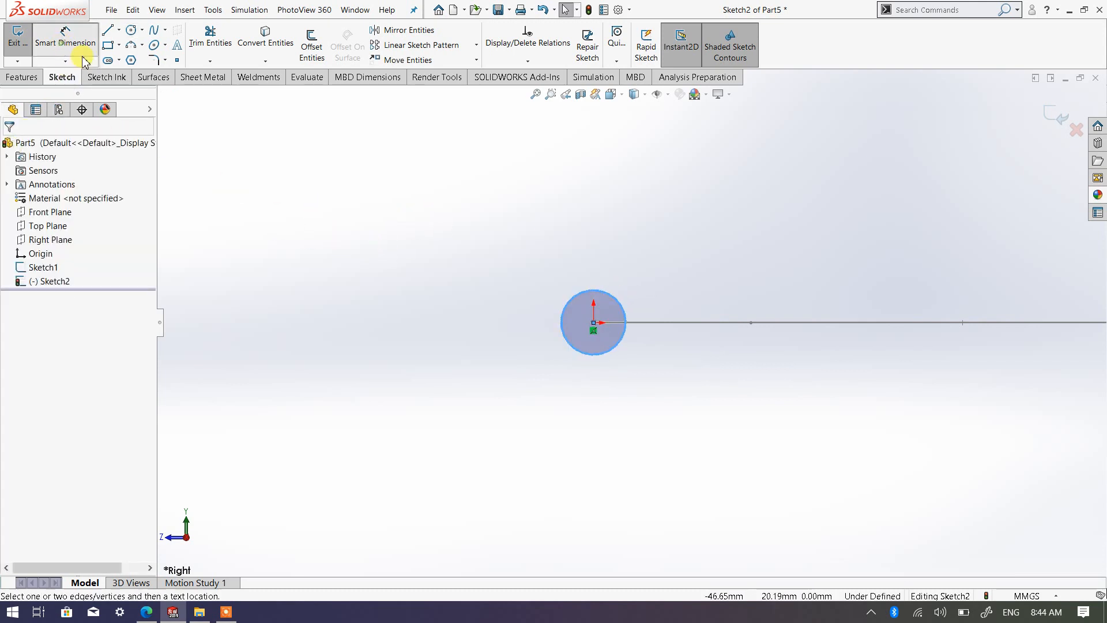
left_click(568, 308)
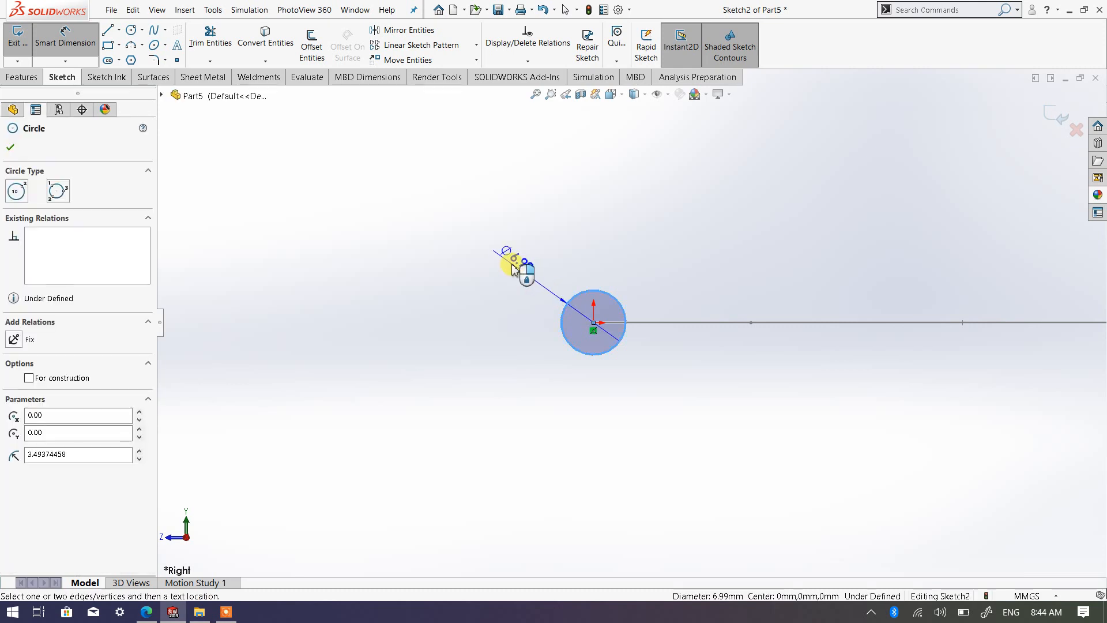
left_click(509, 261)
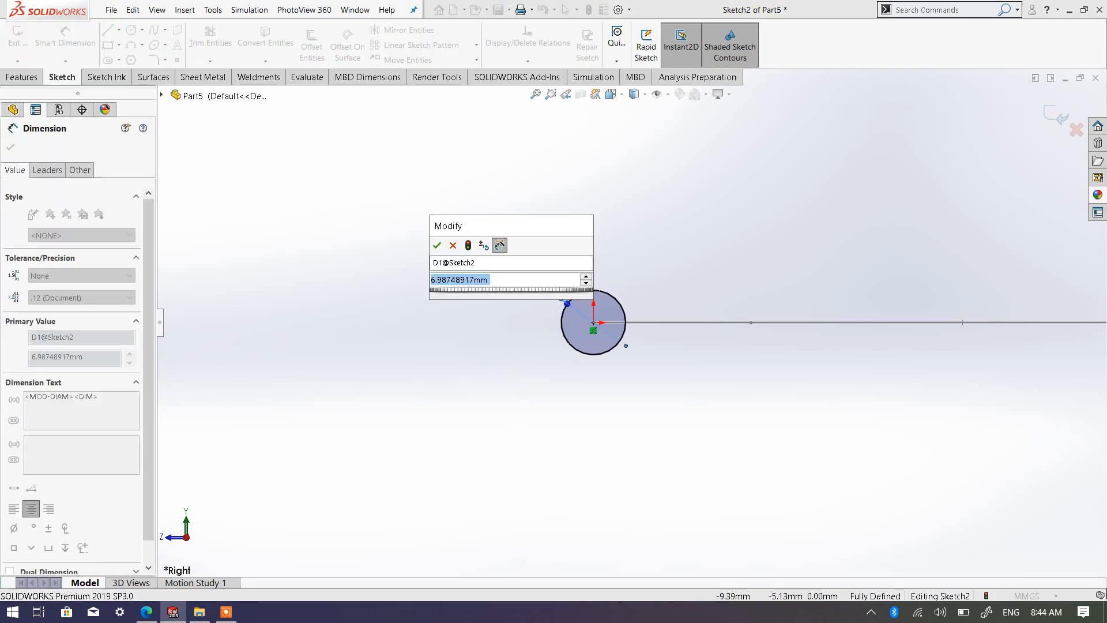
type("6")
left_click(437, 246)
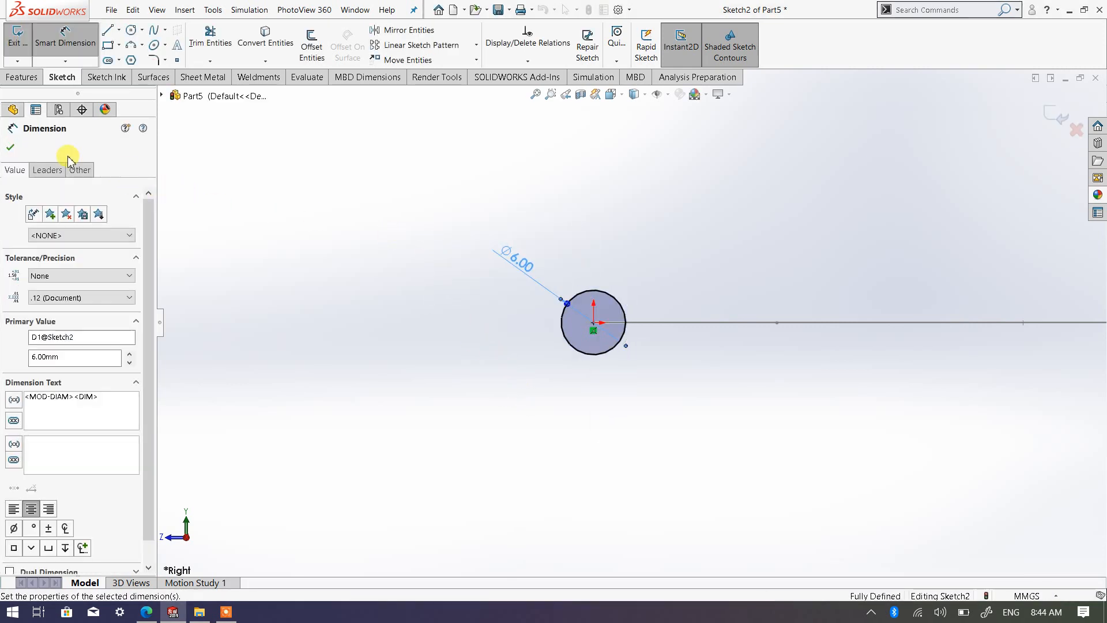
left_click(11, 148)
key("Escape")
mouse_move(650, 248)
middle_mouse_down()
mouse_move(754, 368)
mouse_move(722, 369)
mouse_move(750, 392)
mouse_move(454, 271)
mouse_move(507, 316)
mouse_move(509, 341)
middle_mouse_up()
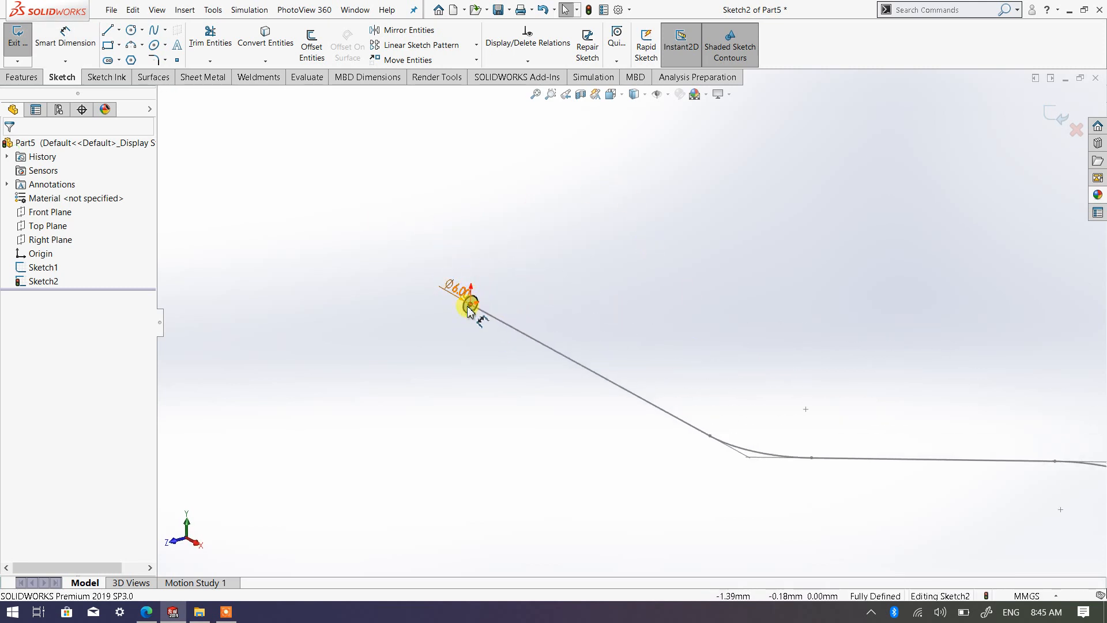
scroll(730, 391, "up", 3)
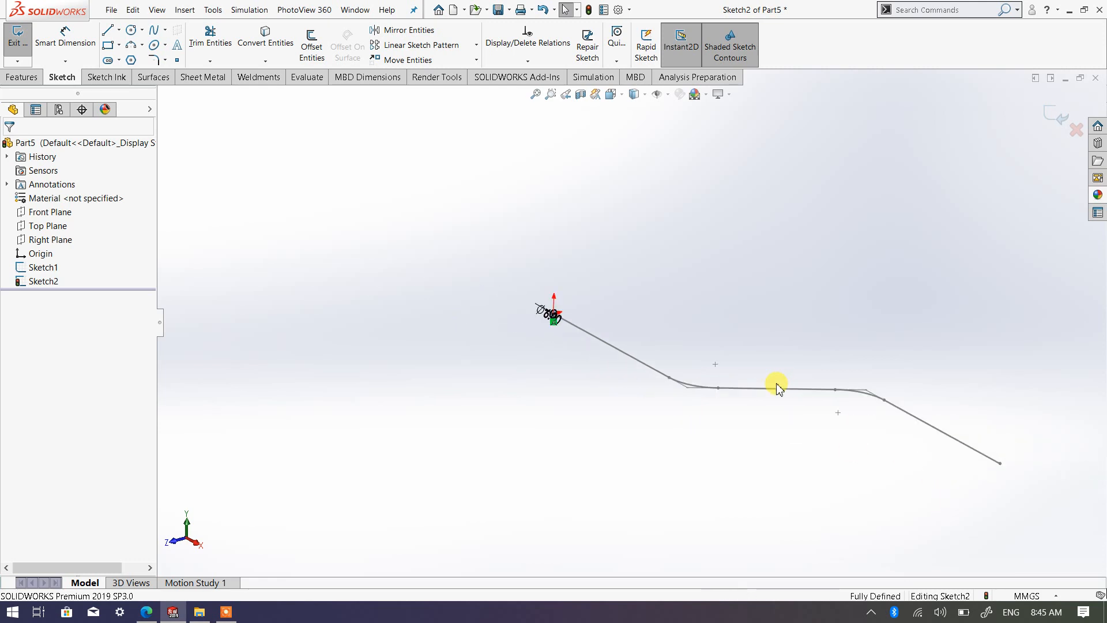
scroll(777, 383, "down", 1)
scroll(559, 317, "down", 2)
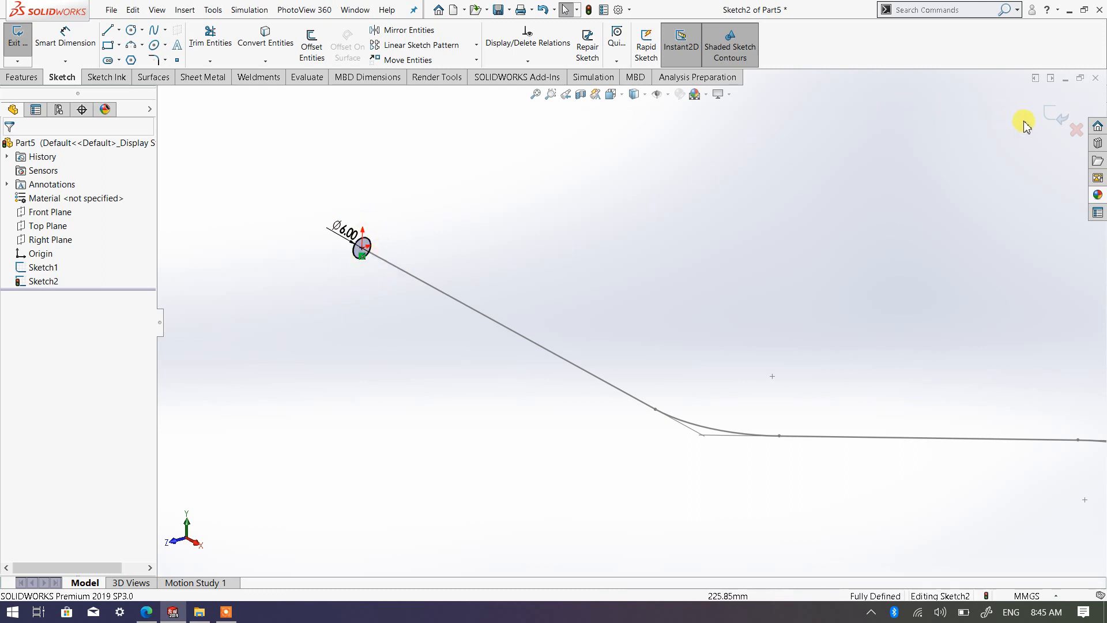
left_click(1055, 126)
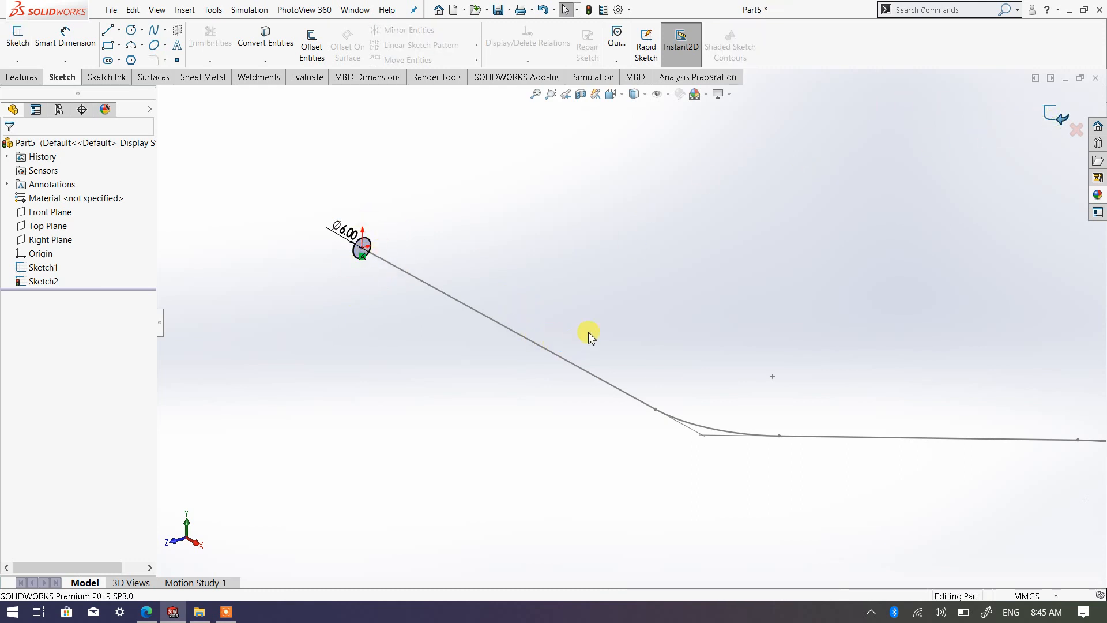
Edit the profile sketch again, set the circle's diameter to 10 mm and exit the sketch.
scroll(580, 342, "up", 3)
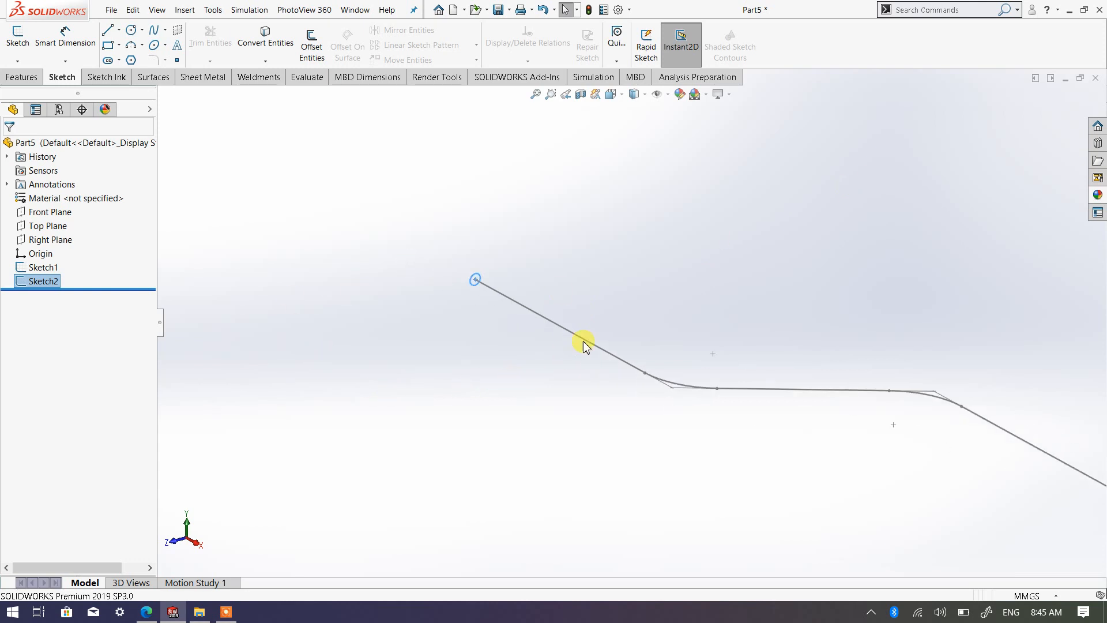
left_click(646, 275)
scroll(681, 368, "up", 4)
scroll(643, 355, "down", 3)
scroll(519, 254, "down", 4)
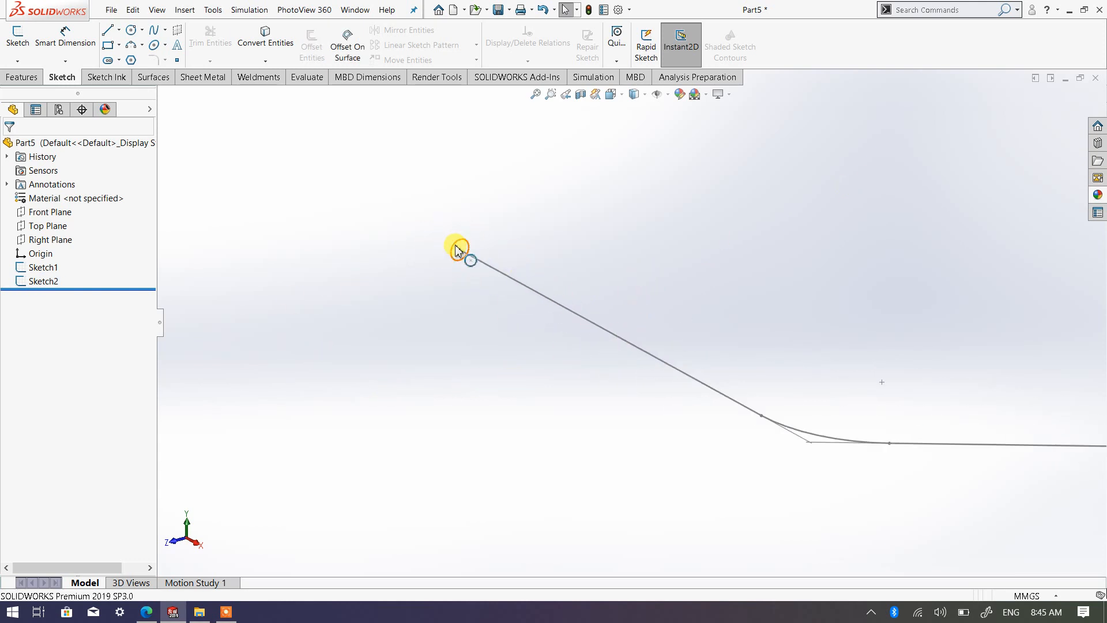
right_click(41, 283)
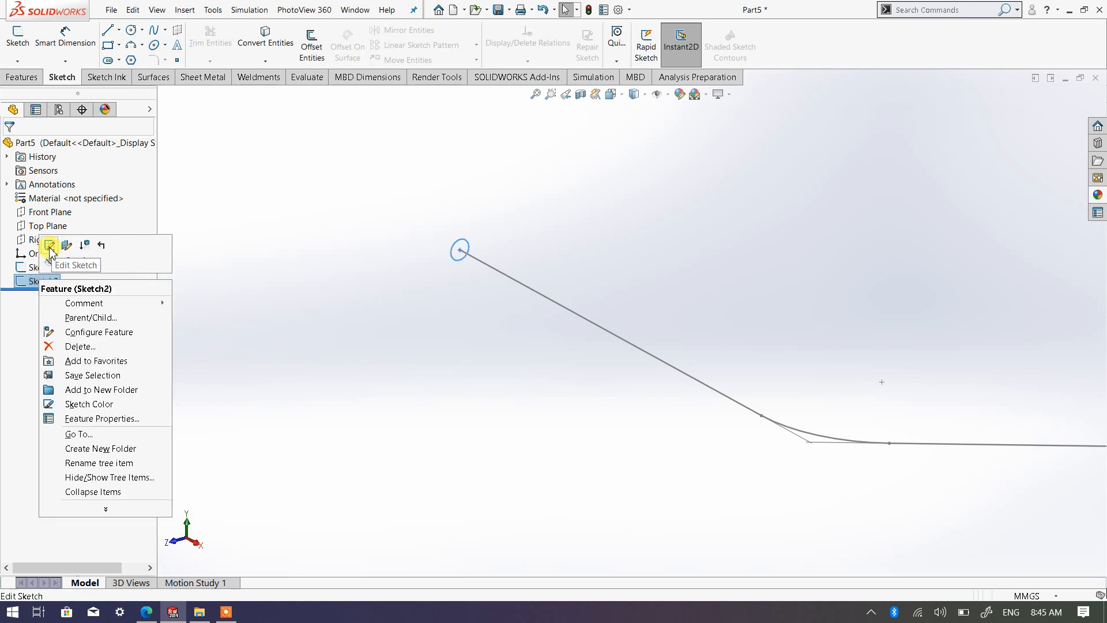
left_click(50, 246)
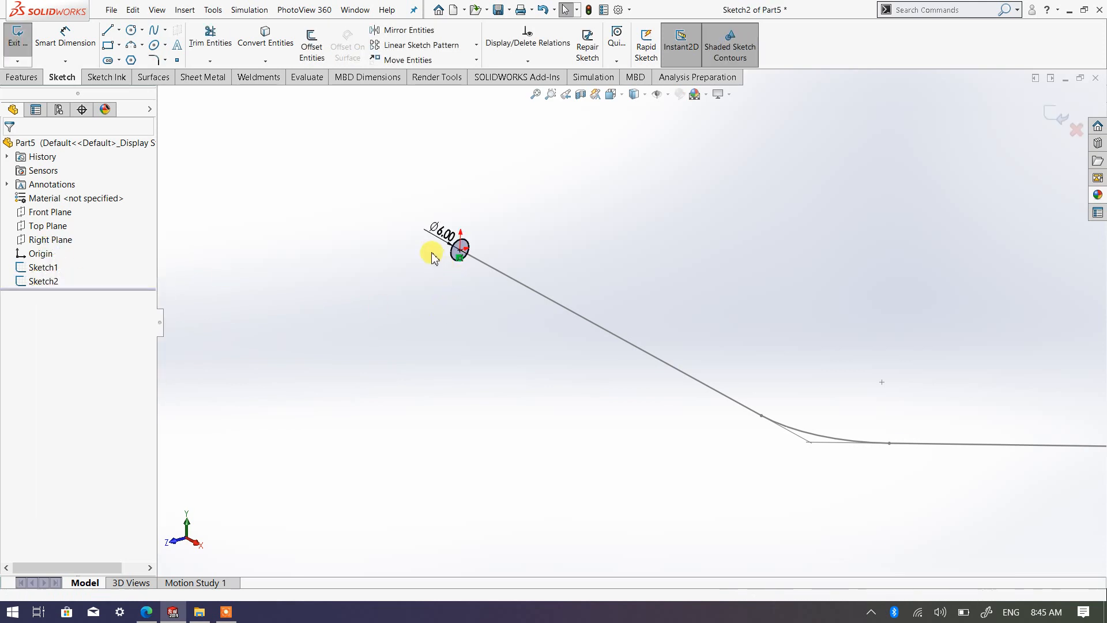
left_click(425, 366)
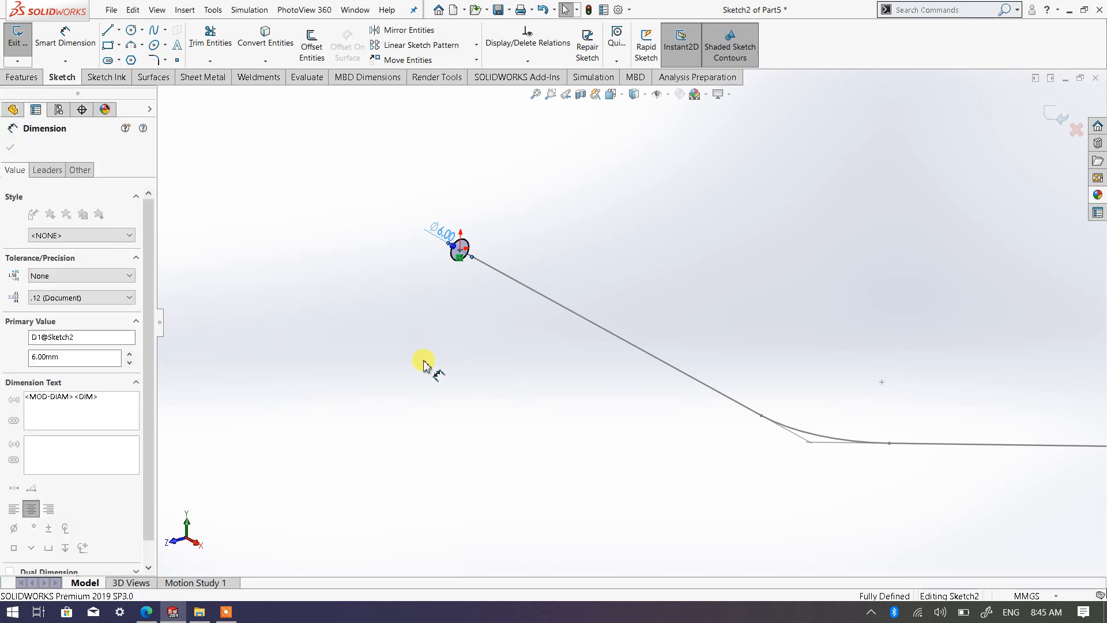
type("10")
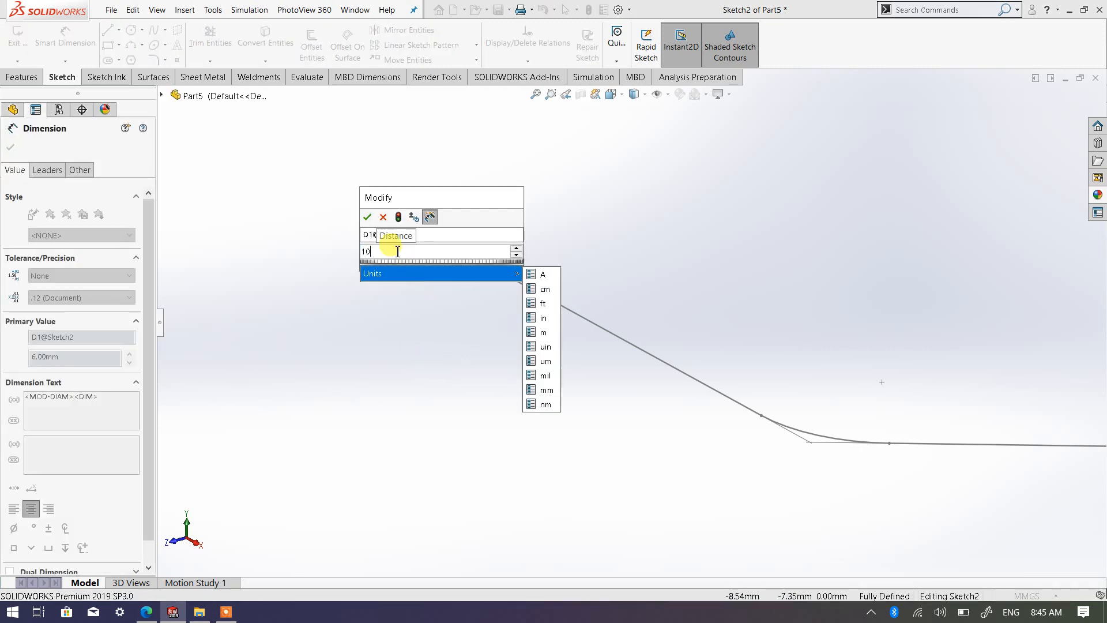
left_click(368, 217)
key("Escape")
key("Escape")
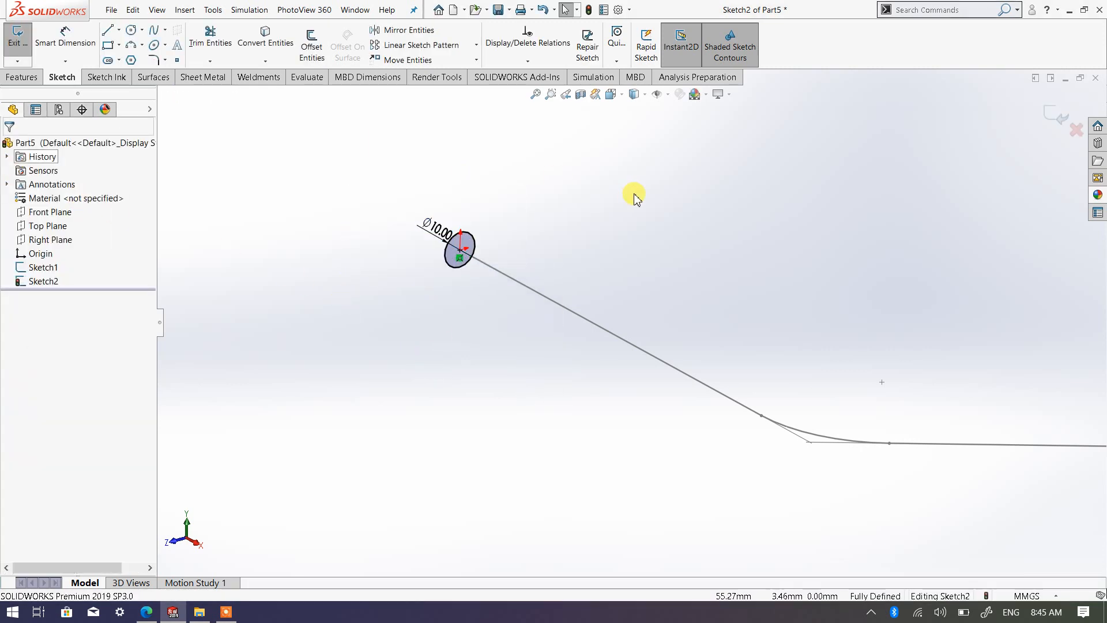
left_click(1057, 119)
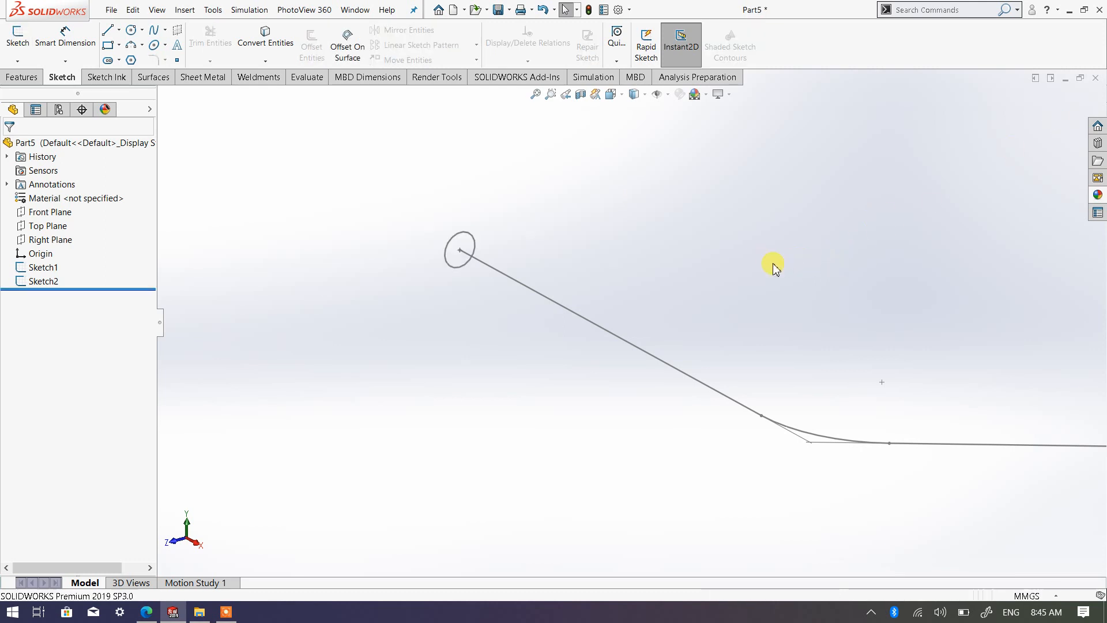
Review the path and profile sketches and move the circle's diameter dimension farther away from the profile.
scroll(748, 271, "up", 3)
scroll(871, 327, "up", 2)
scroll(946, 328, "down", 2)
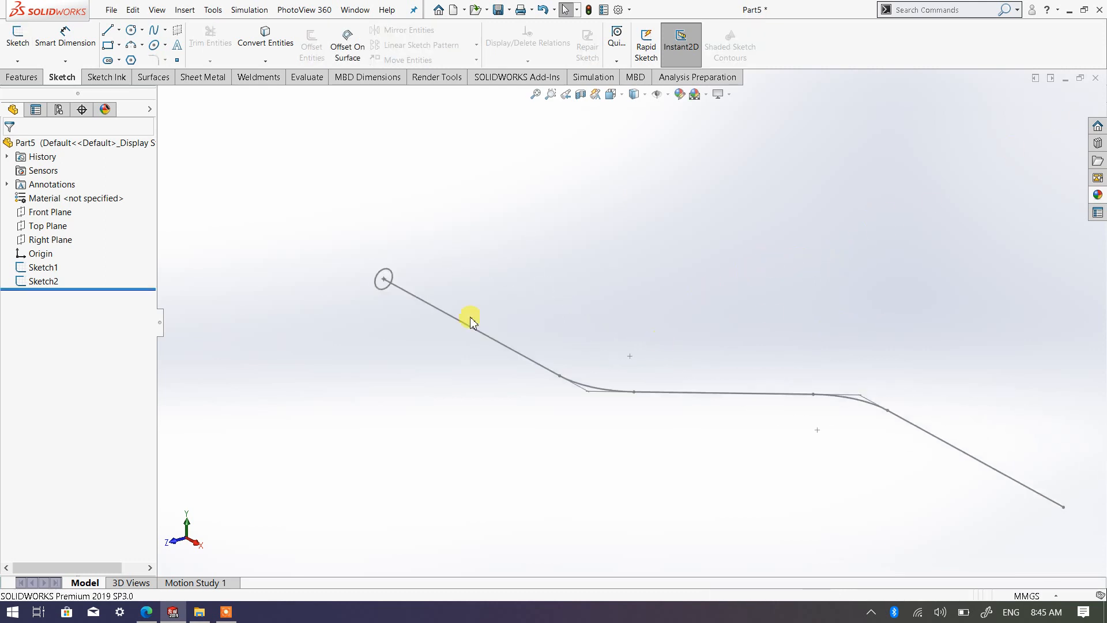
left_click(36, 272)
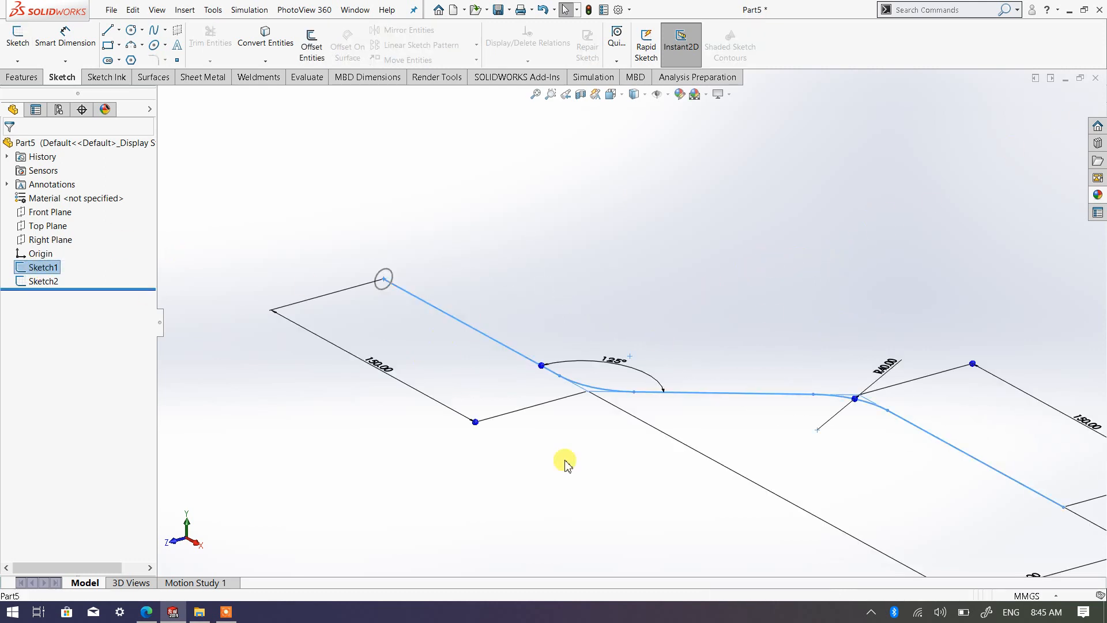
left_click(51, 282)
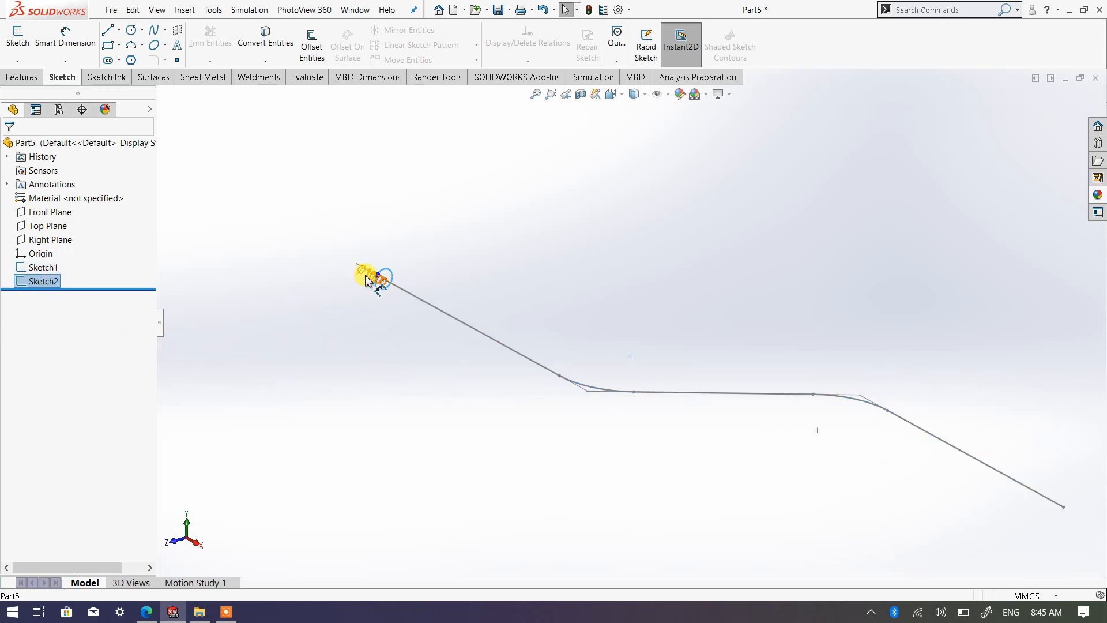
left_click_drag(358, 269, 308, 252)
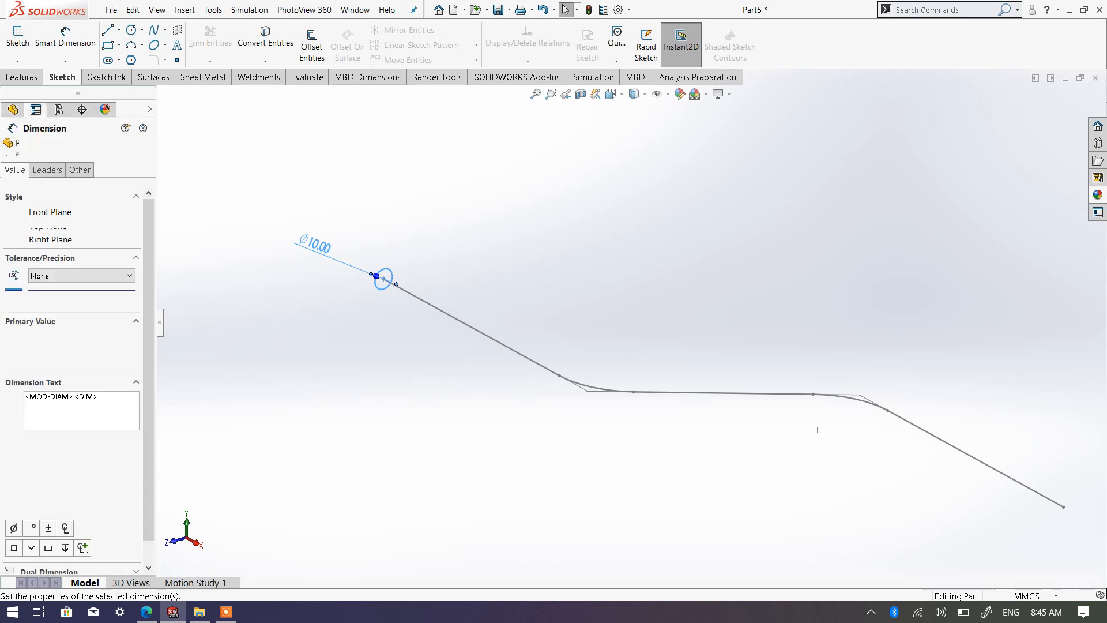
left_click(304, 225)
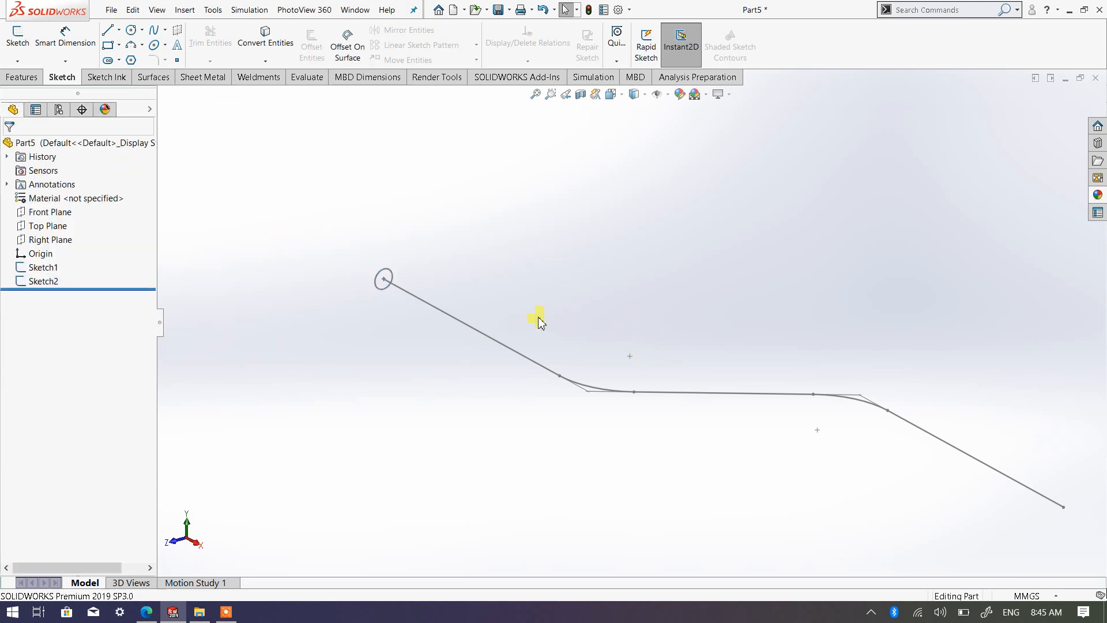
Create a Swept Boss/Base using the circle sketch as the profile and the filleted stepped sketch as the path.
left_click(29, 80)
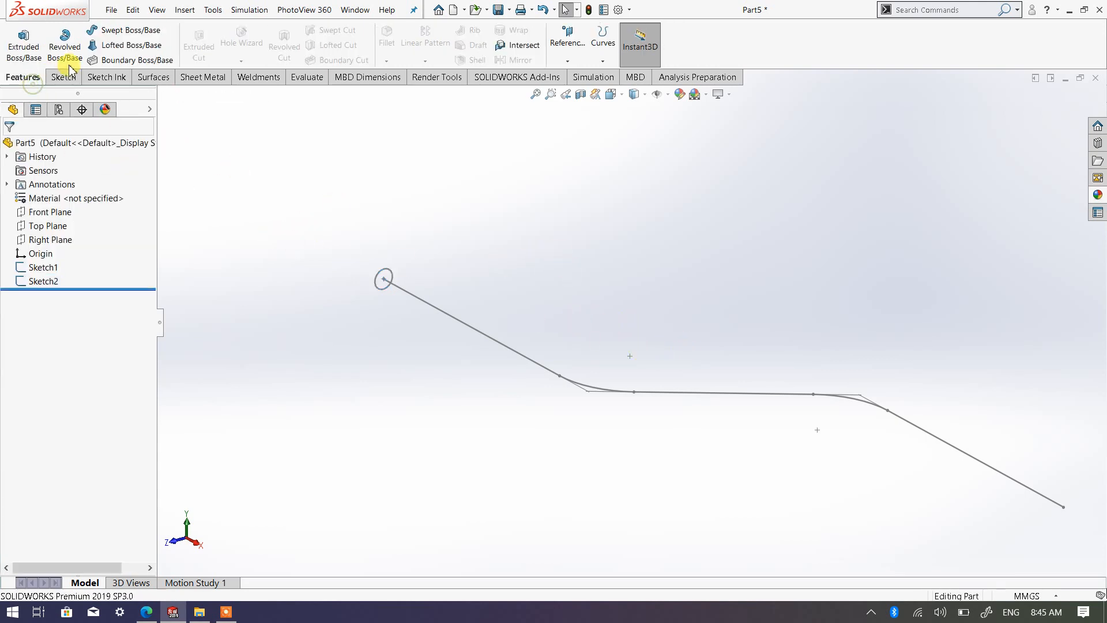
left_click(141, 32)
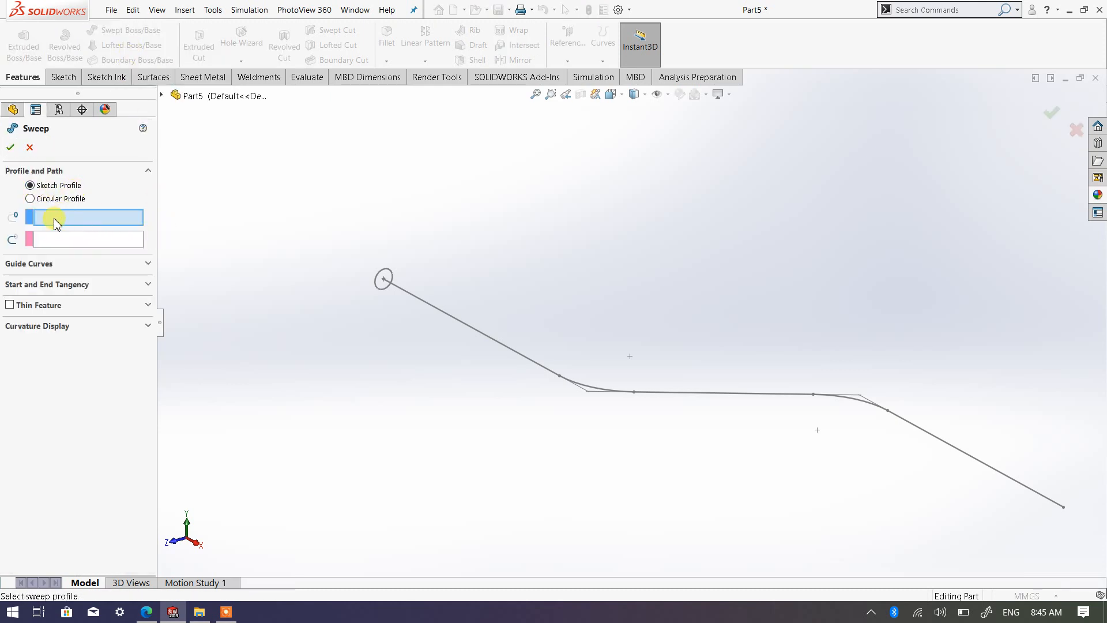
left_click(383, 283)
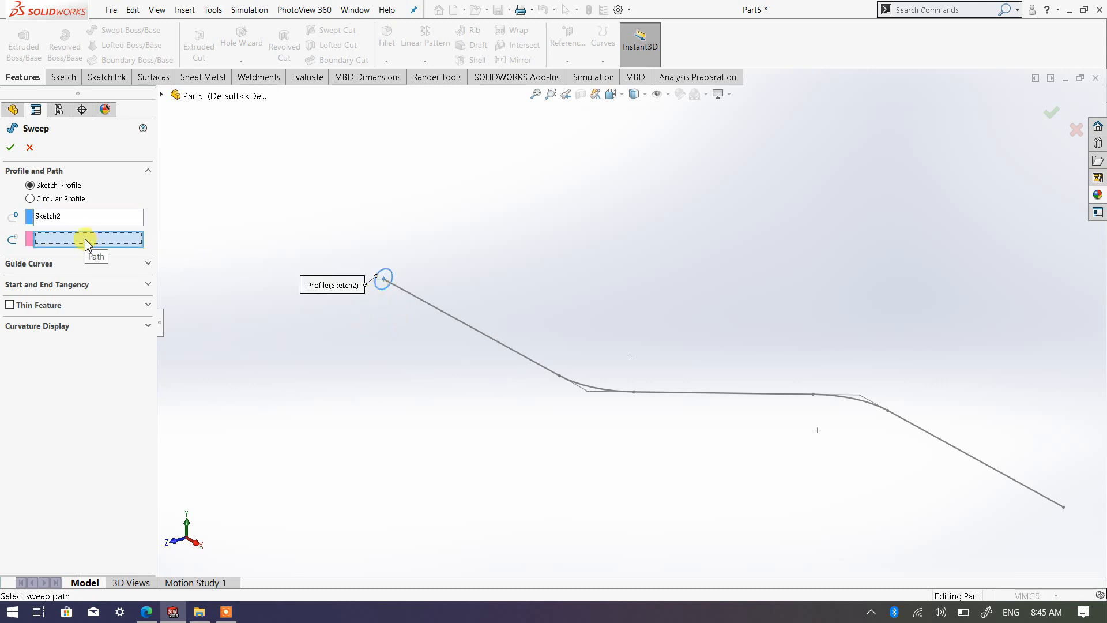
left_click(483, 335)
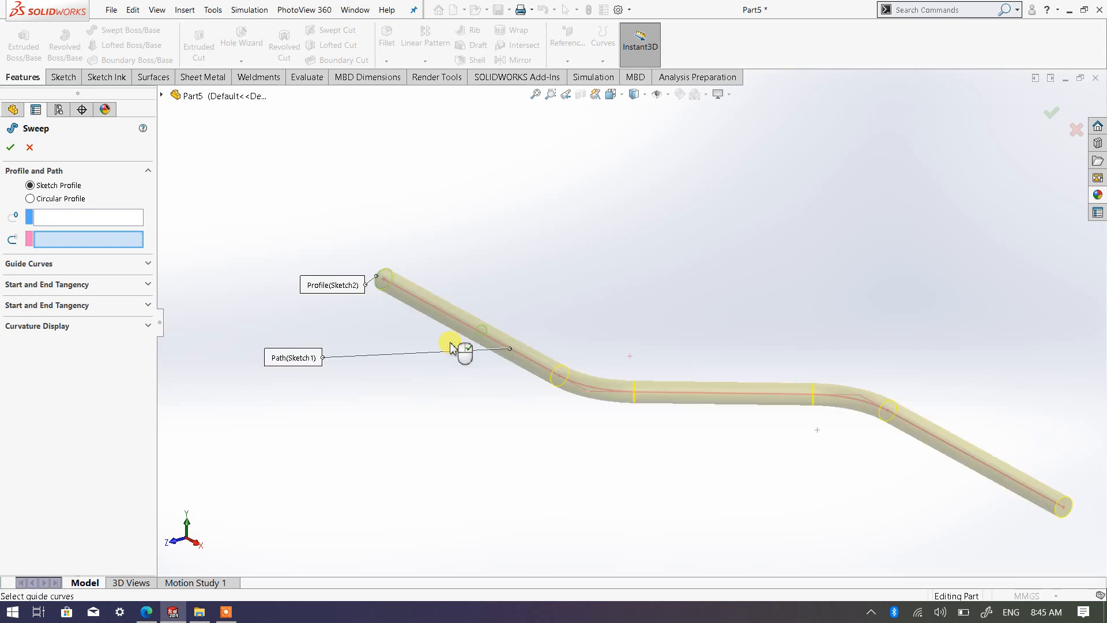
left_click(11, 148)
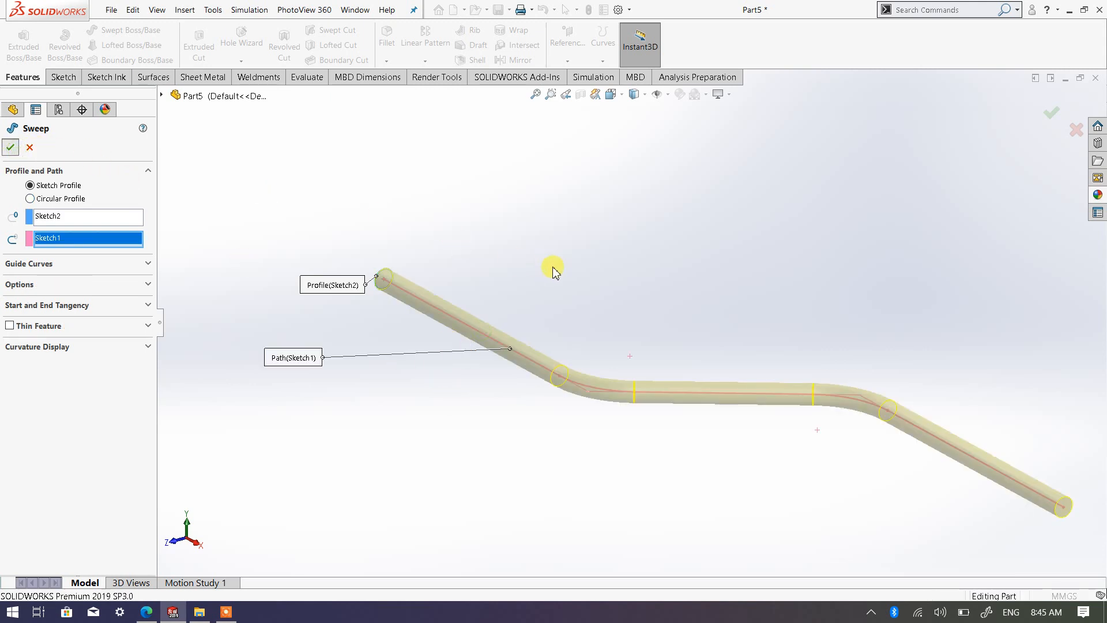
Start a Shell on the swept rod with a 2 mm wall thickness and the preview shown.
middle_click_drag(642, 440, 695, 489)
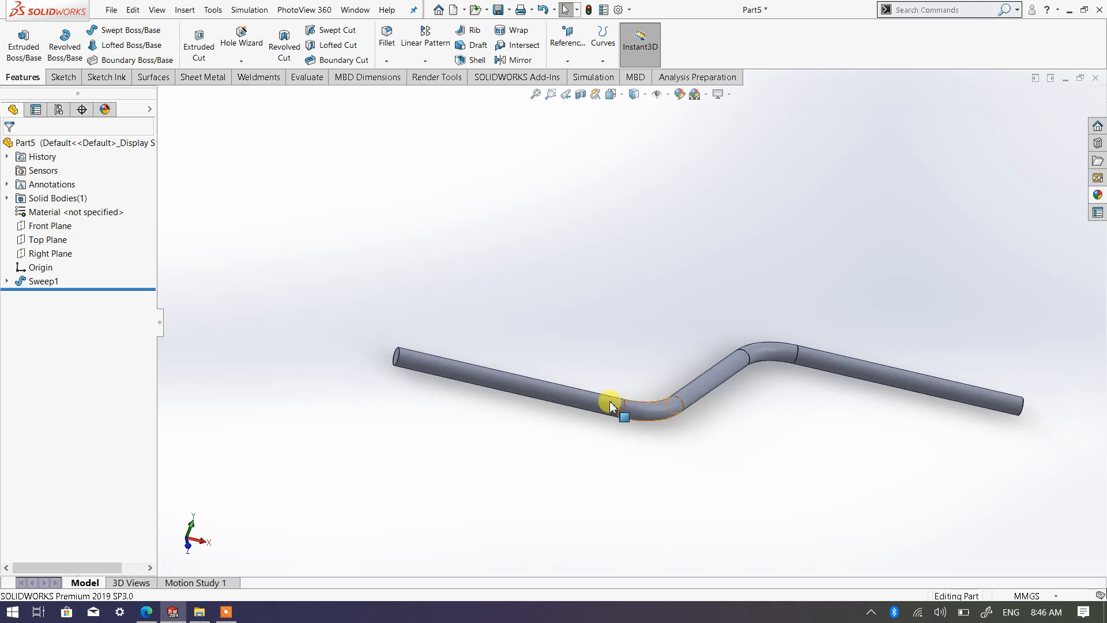
middle_click_drag(608, 400, 647, 455)
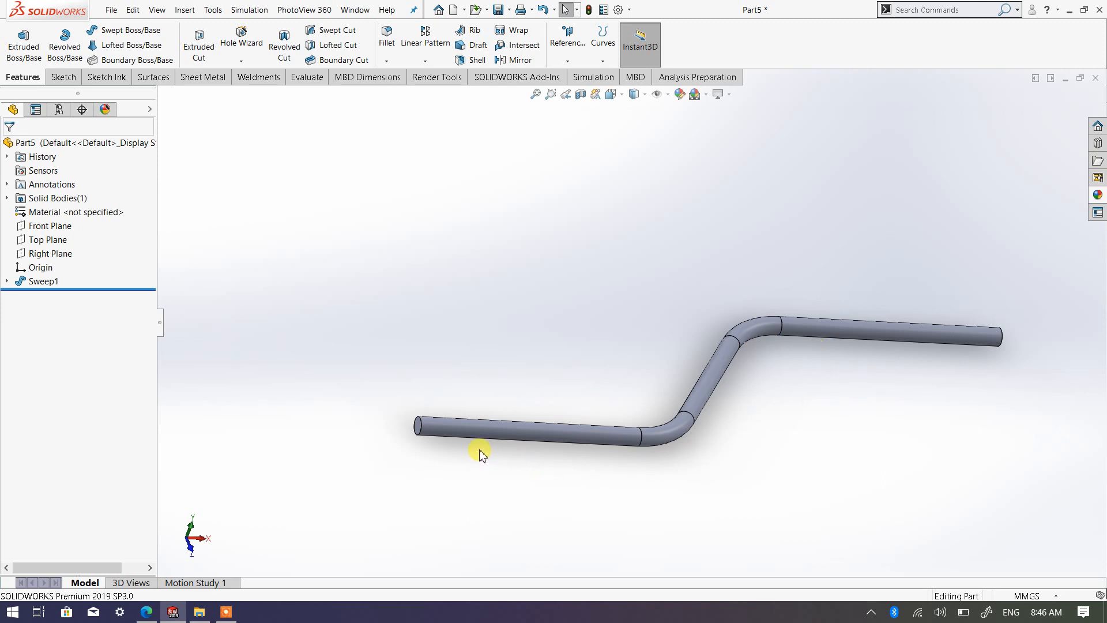
middle_click_drag(482, 452, 531, 438)
scroll(482, 398, "up", 3)
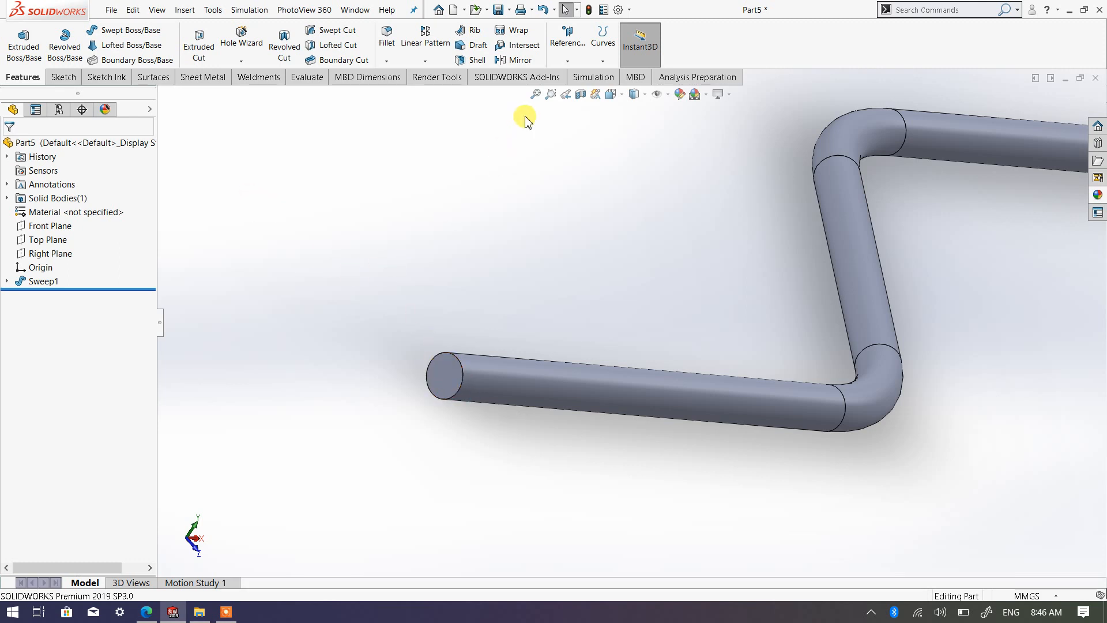
left_click(472, 60)
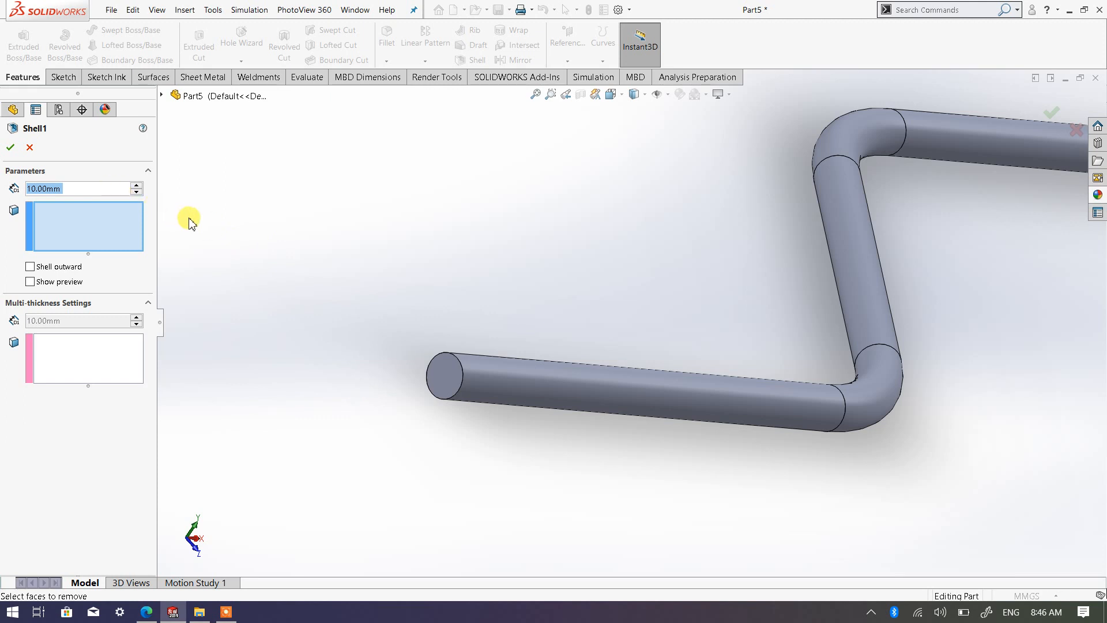
type("2")
key("Tab")
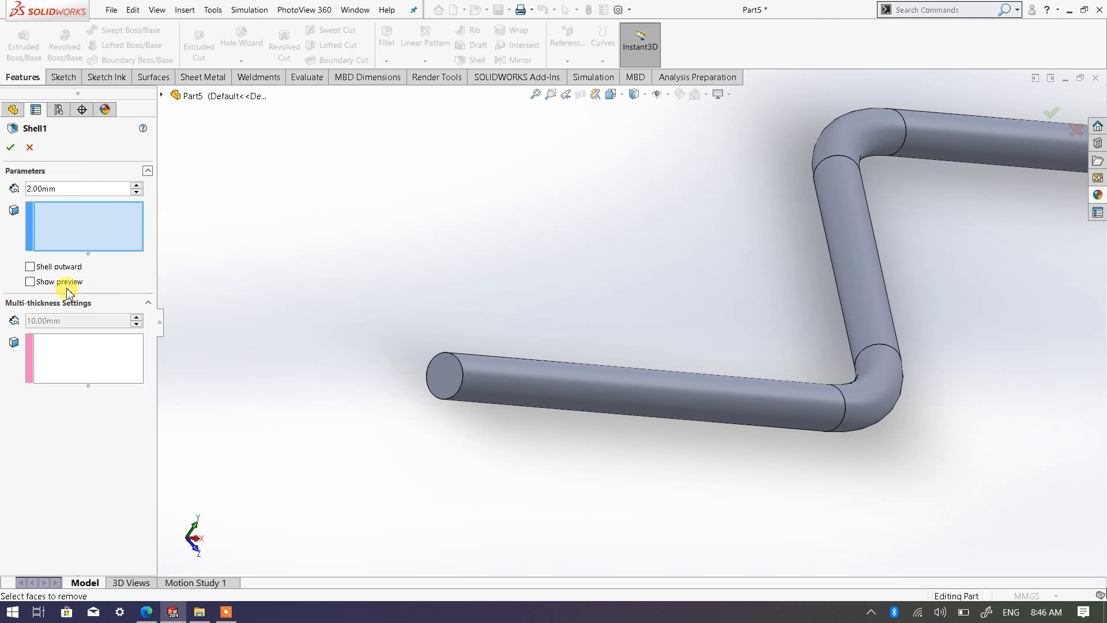
left_click(32, 283)
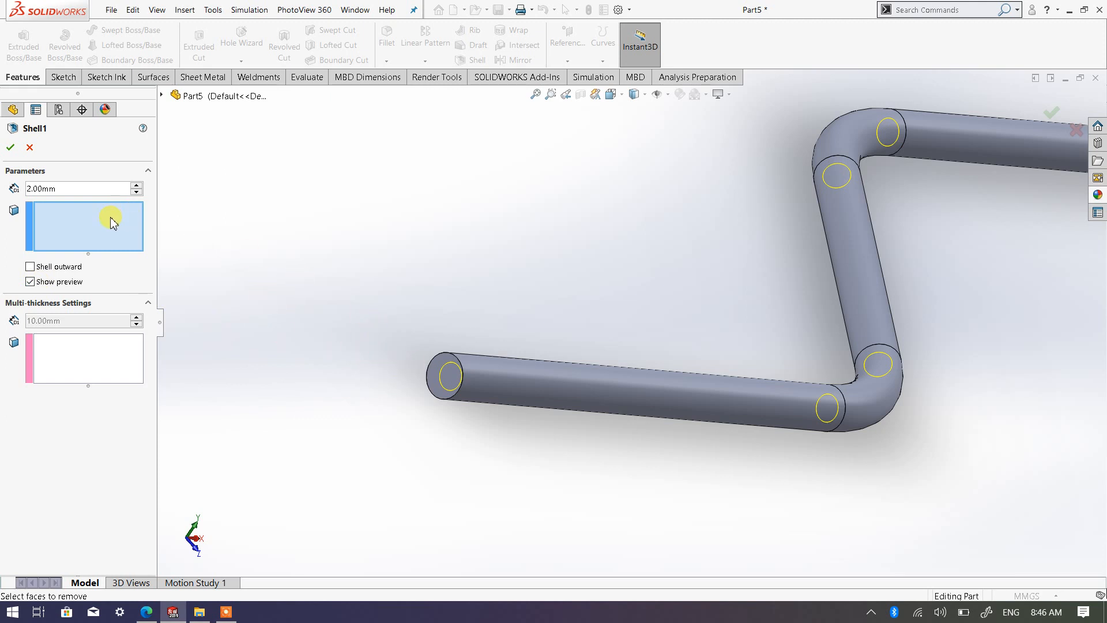
Choose both circular end faces of the rod as the faces to remove and apply the shell.
left_click(442, 372)
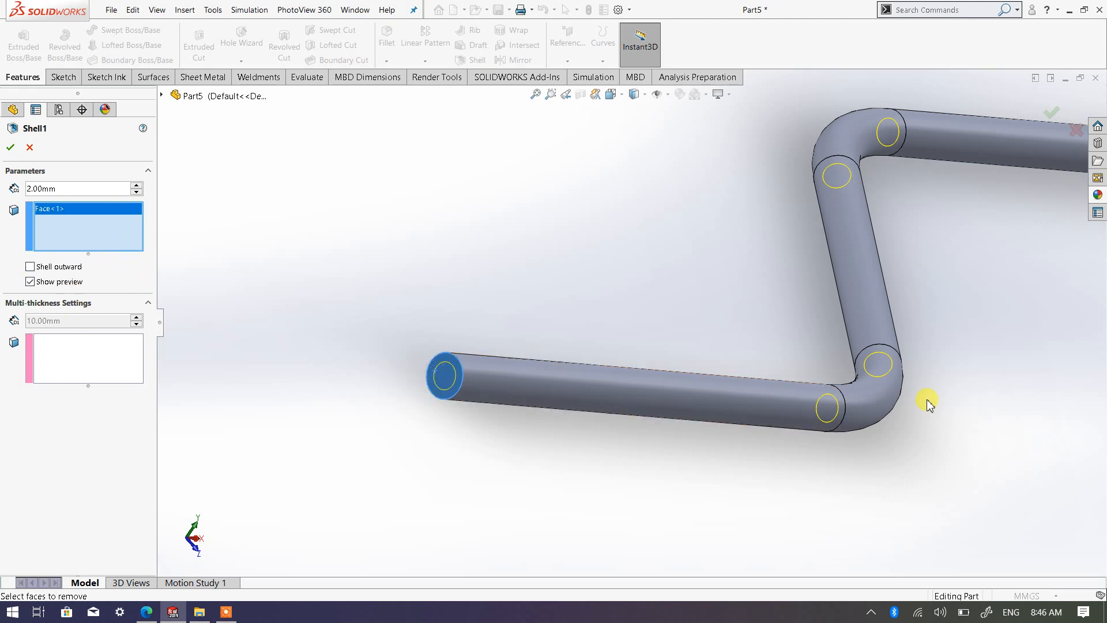
scroll(928, 402, "up", 3)
middle_click_drag(922, 366, 750, 294)
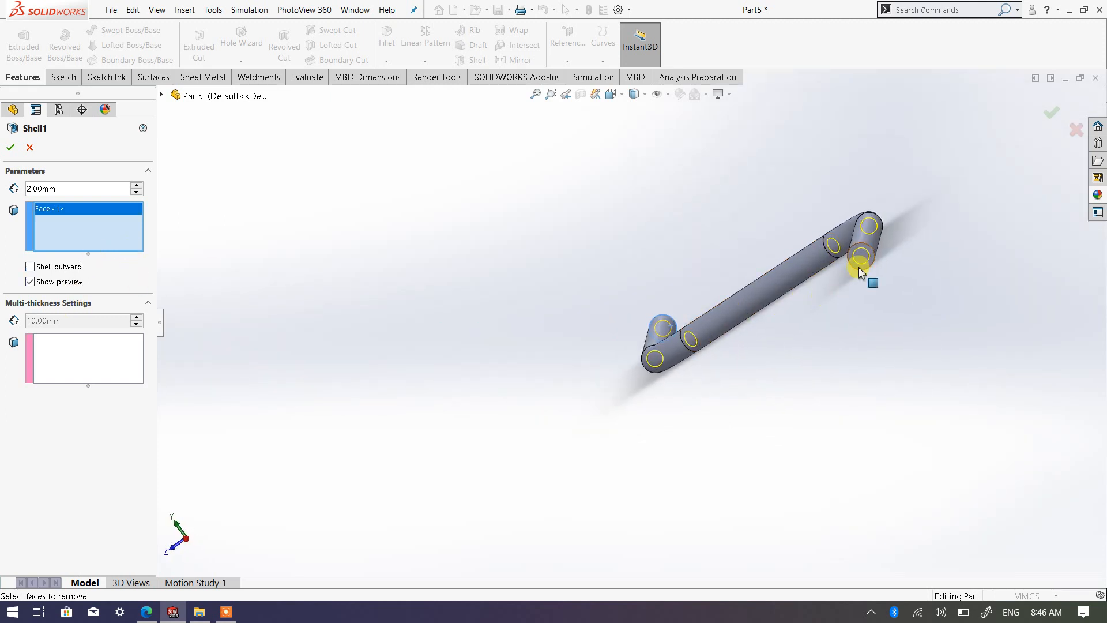
scroll(859, 272, "down", 4)
left_click(812, 285)
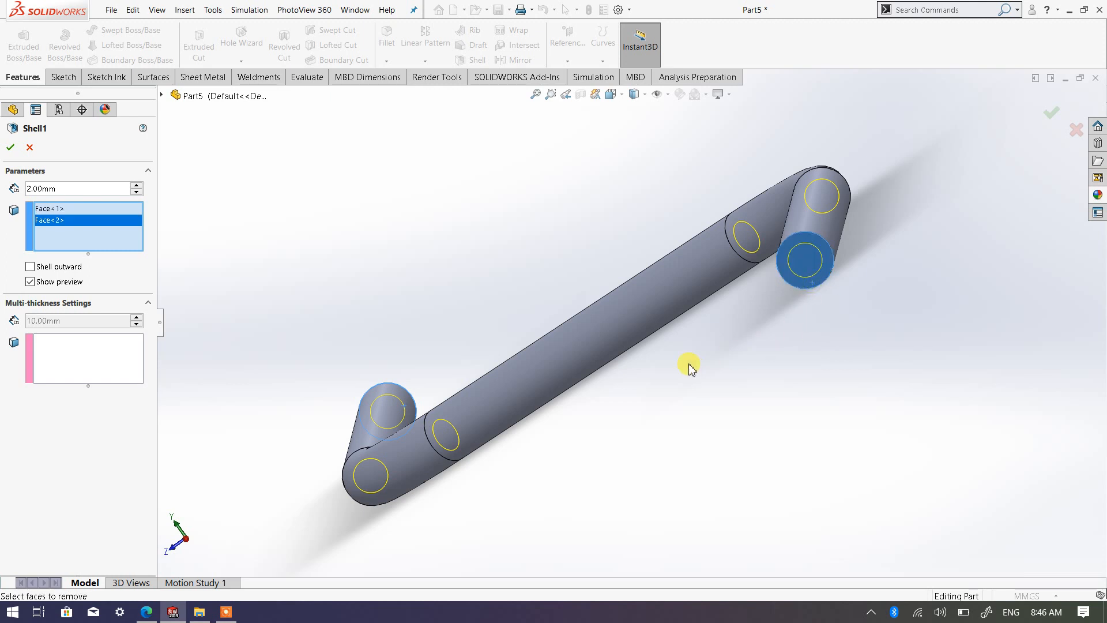
middle_click_drag(484, 474, 460, 458)
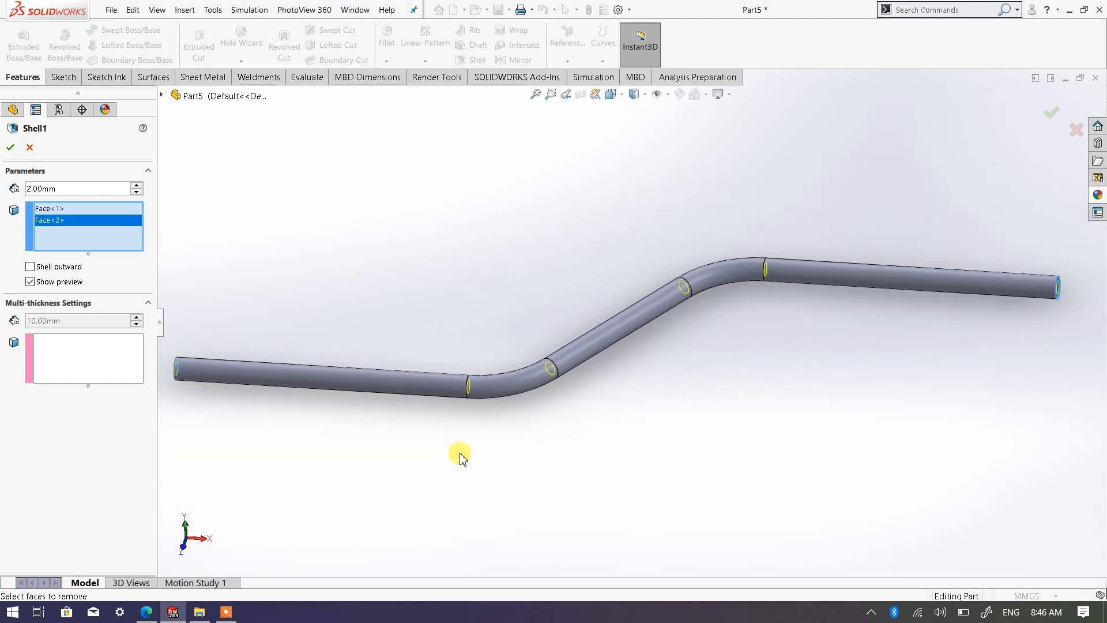
middle_click_drag(263, 367, 292, 394)
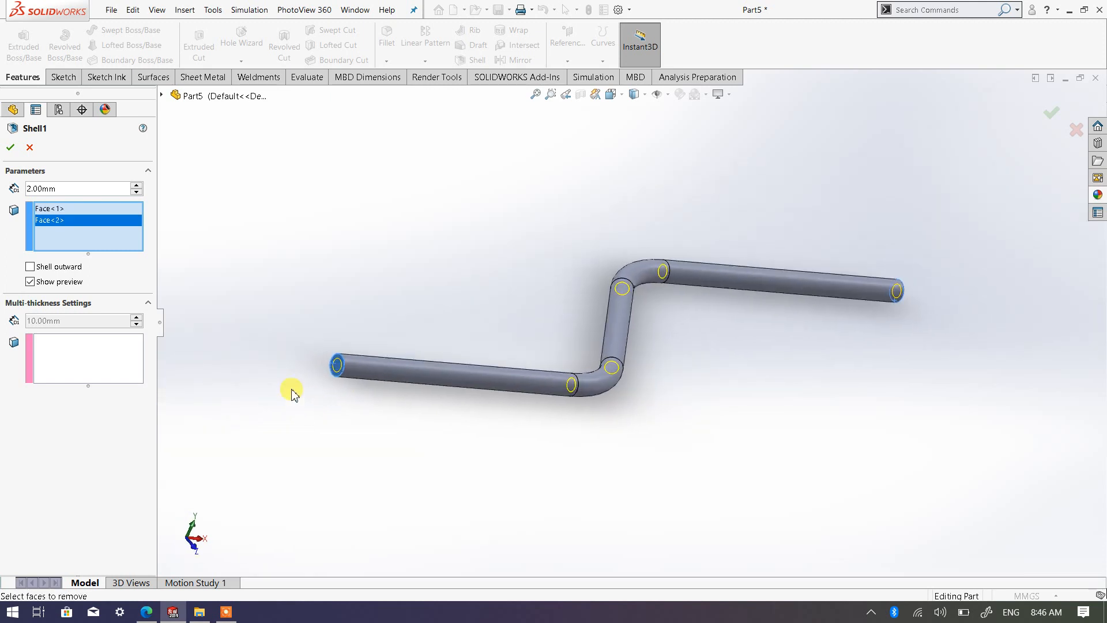
left_click(10, 149)
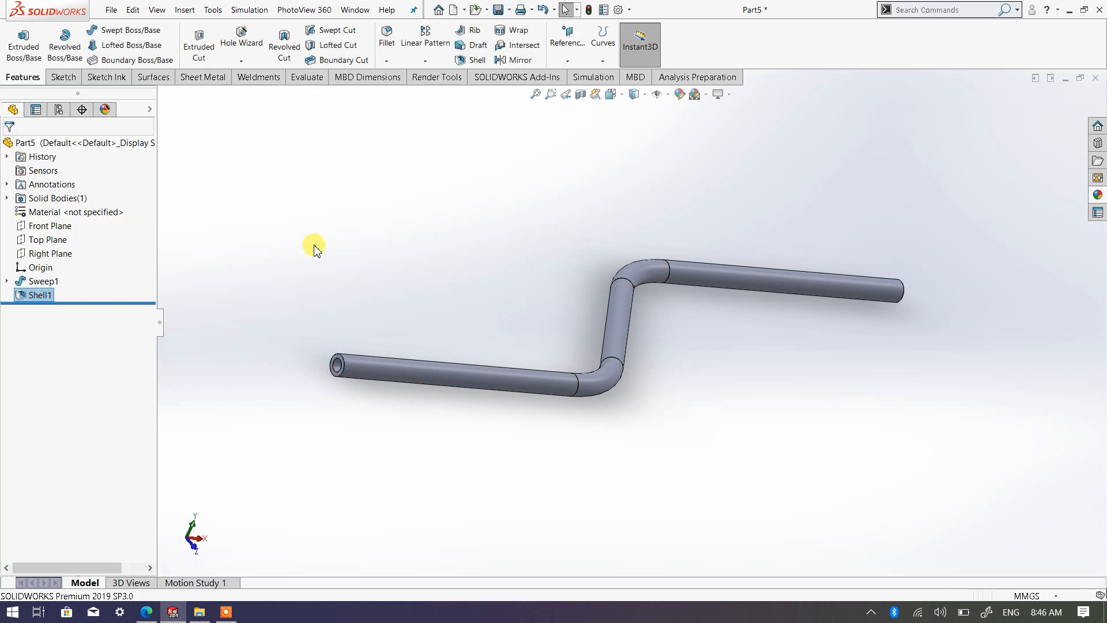
Examine both open ends of the pipe and display it with Hidden Lines Removed.
middle_click_drag(521, 450, 490, 437)
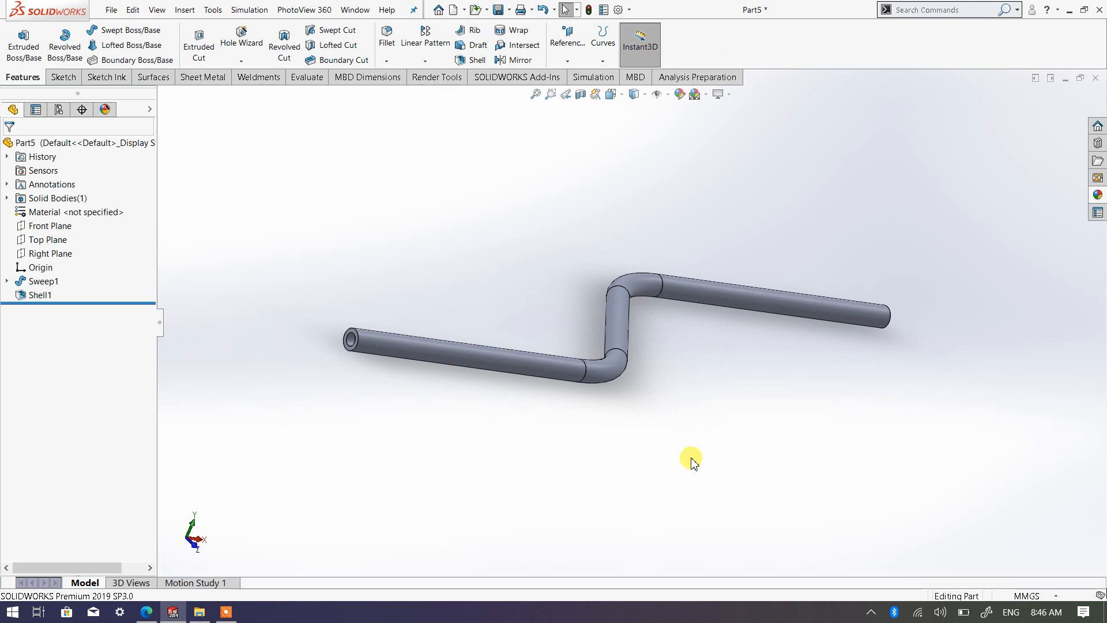
middle_click_drag(773, 427, 668, 421)
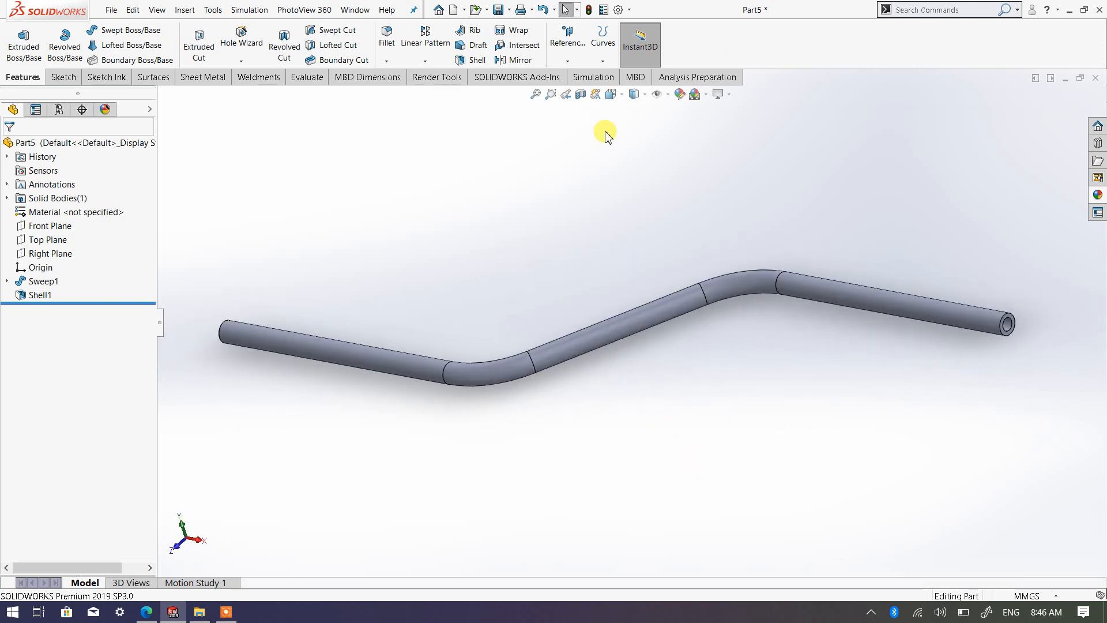
left_click(643, 99)
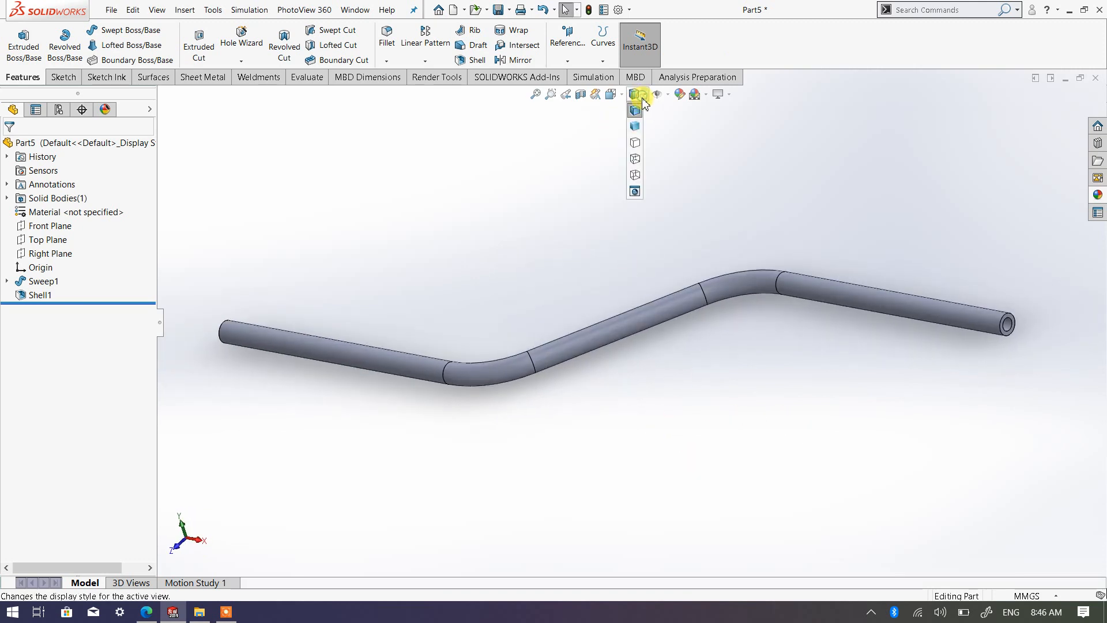
left_click(635, 142)
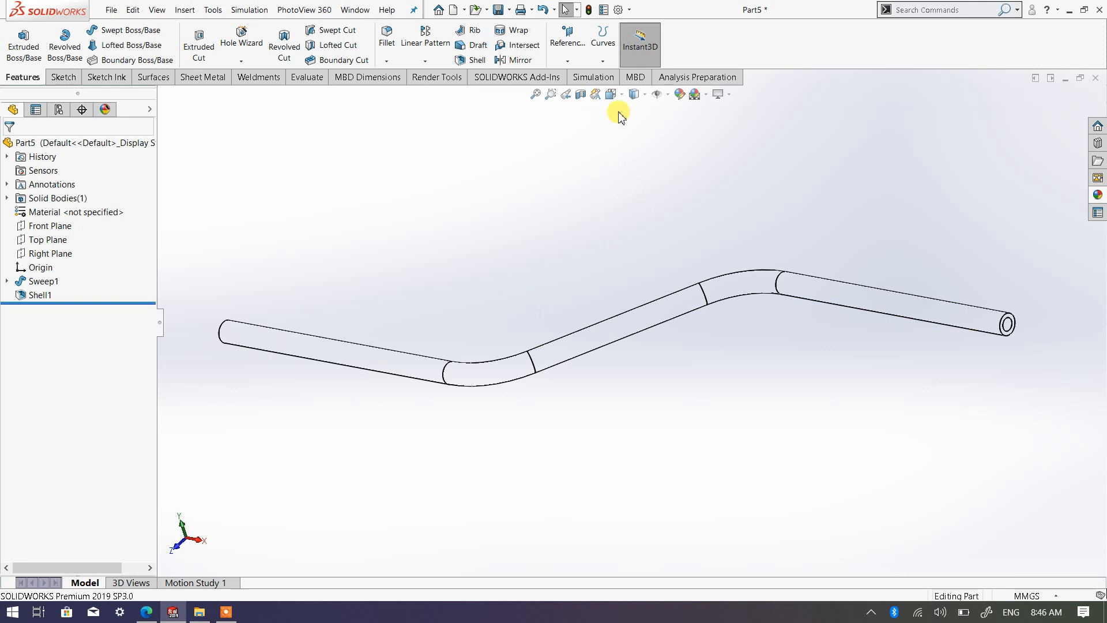
Examine the pipe's inner walls in Wireframe display and restore the Shaded With Edges style.
left_click(646, 97)
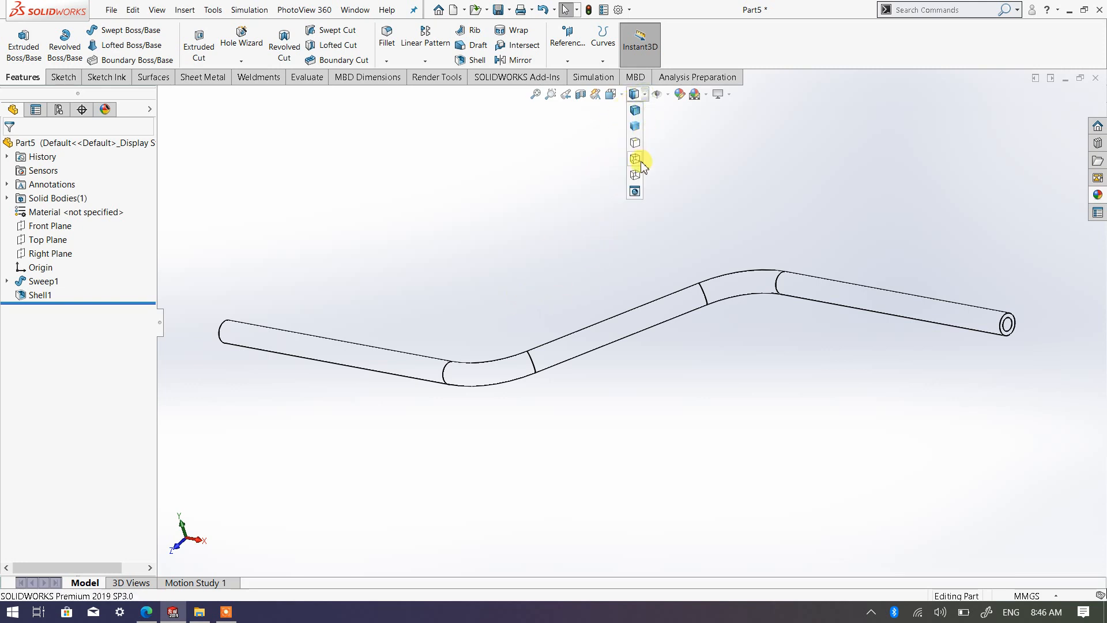
left_click(636, 176)
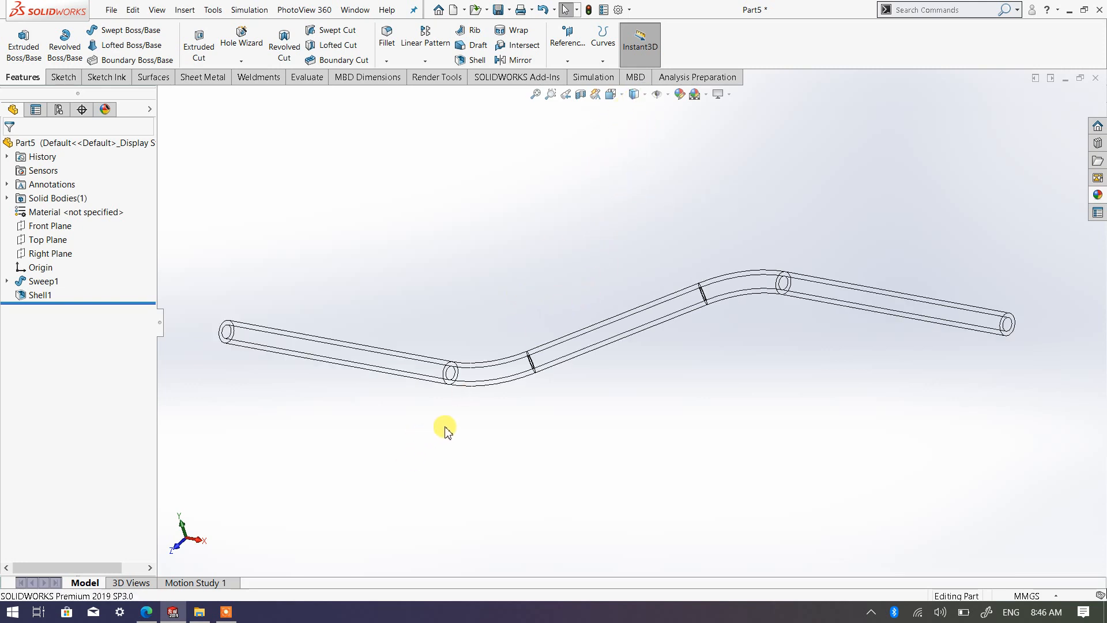
middle_click_drag(440, 428, 493, 424)
middle_click_drag(473, 421, 532, 466)
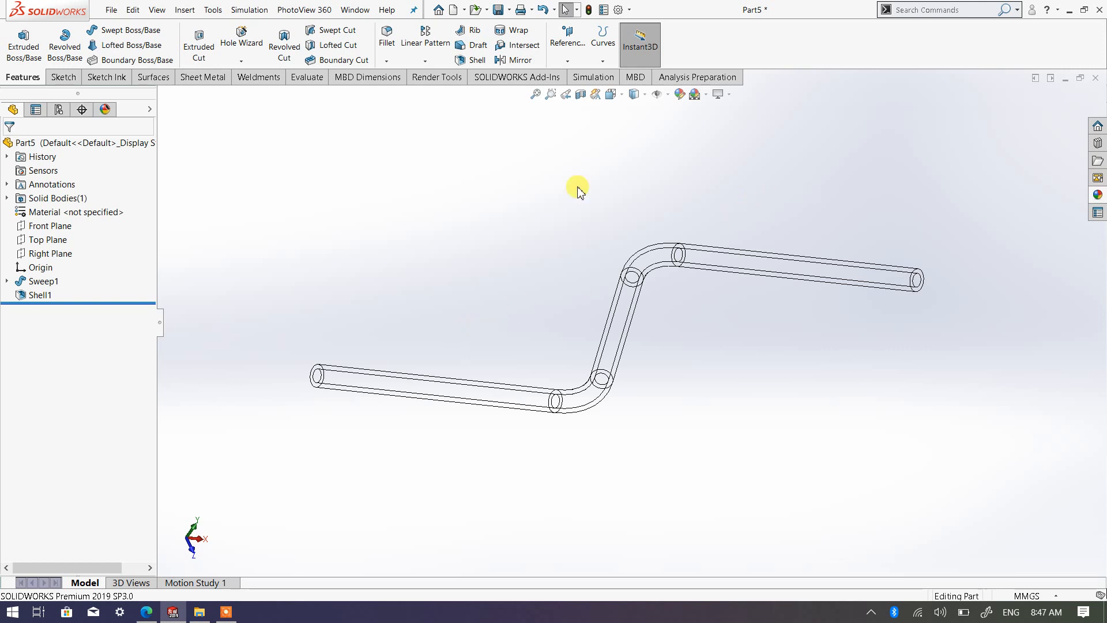
left_click(634, 94)
left_click(638, 128)
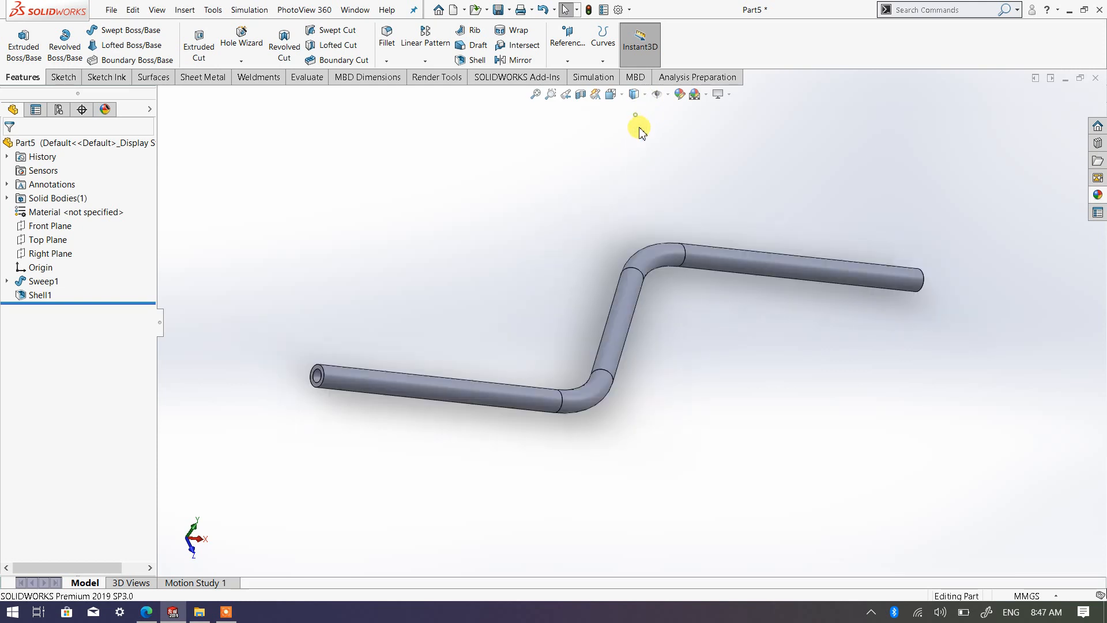
Close the pipe part without saving it and create a new part.
middle_click_drag(384, 354, 447, 310)
left_click(1096, 79)
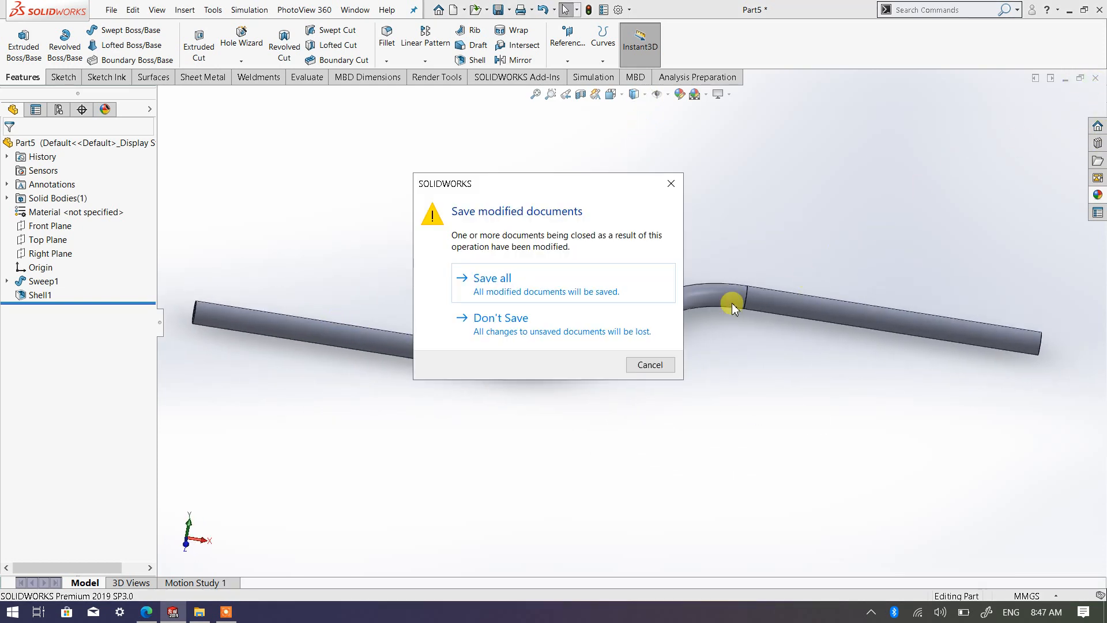
left_click(501, 319)
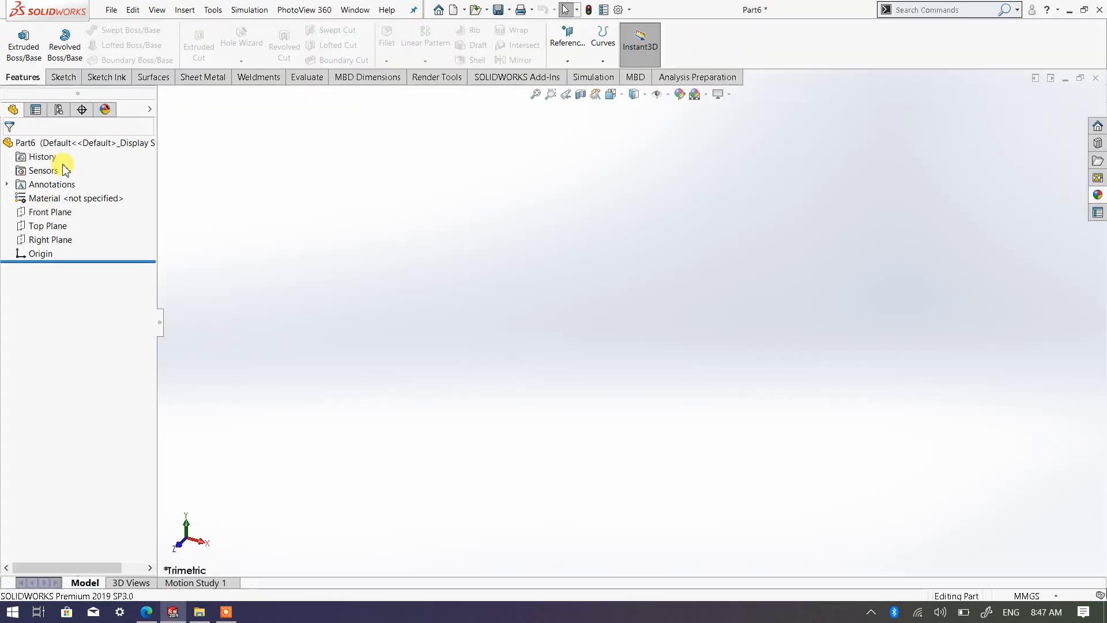
On the Front Plane, sketch a closed tapered profile from the origin, about 188 mm high, 95 mm wide above and 51 mm wide at the base.
left_click(65, 217)
left_click(74, 198)
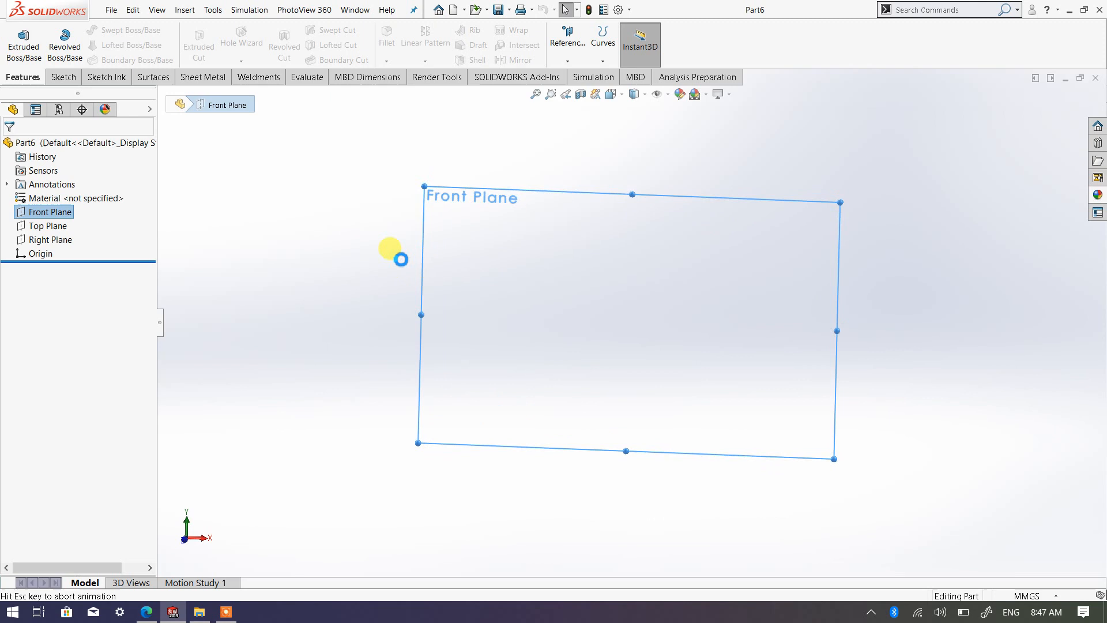
left_click(339, 239)
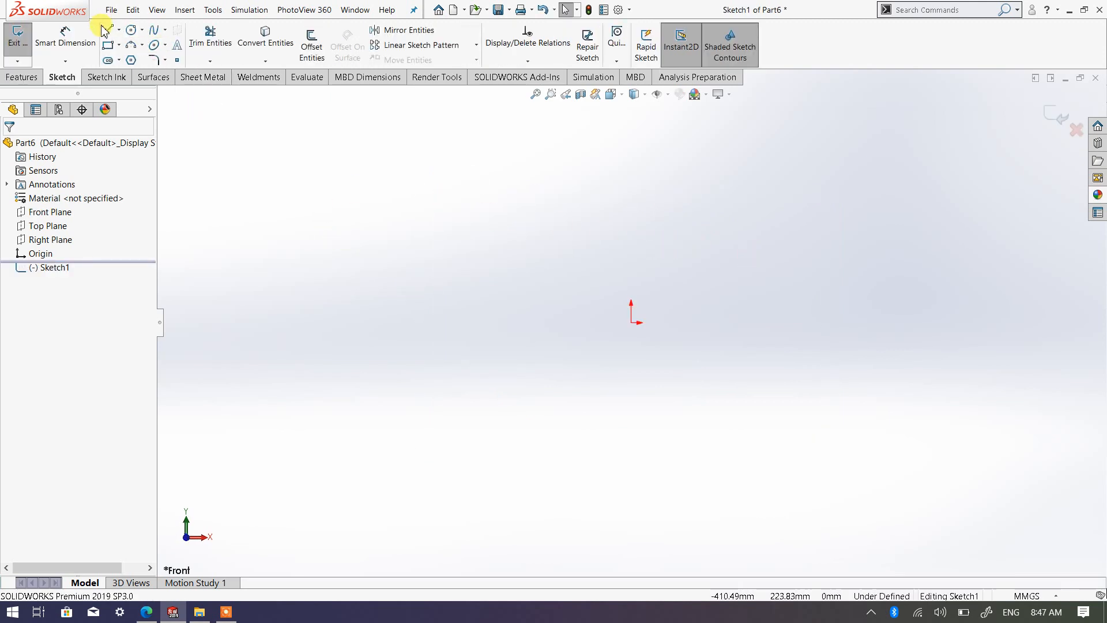
left_click(631, 323)
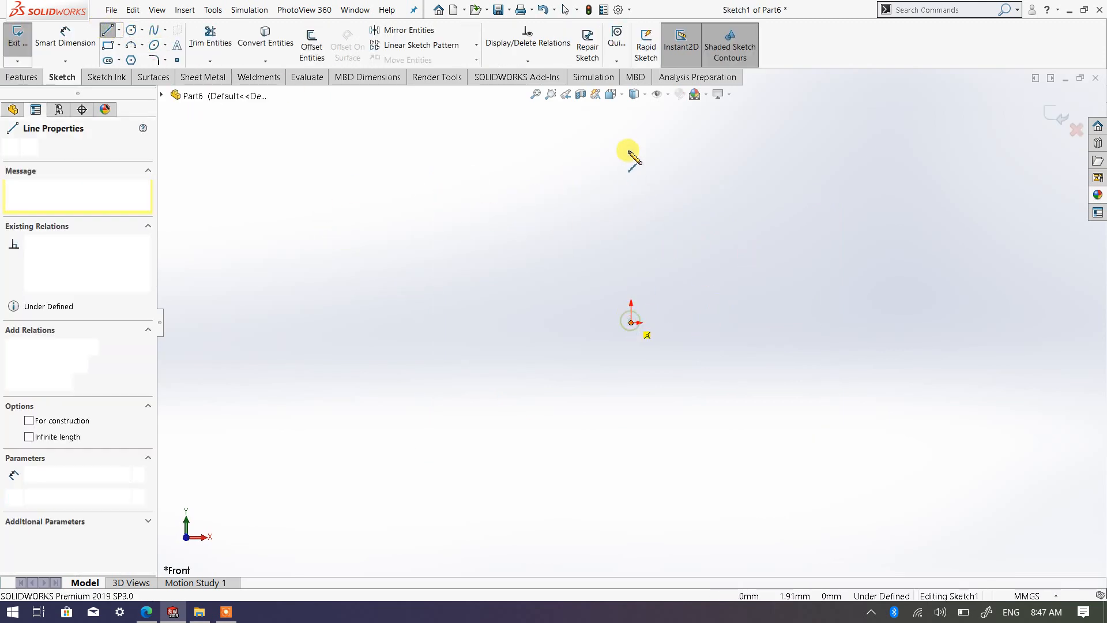
left_click(631, 124)
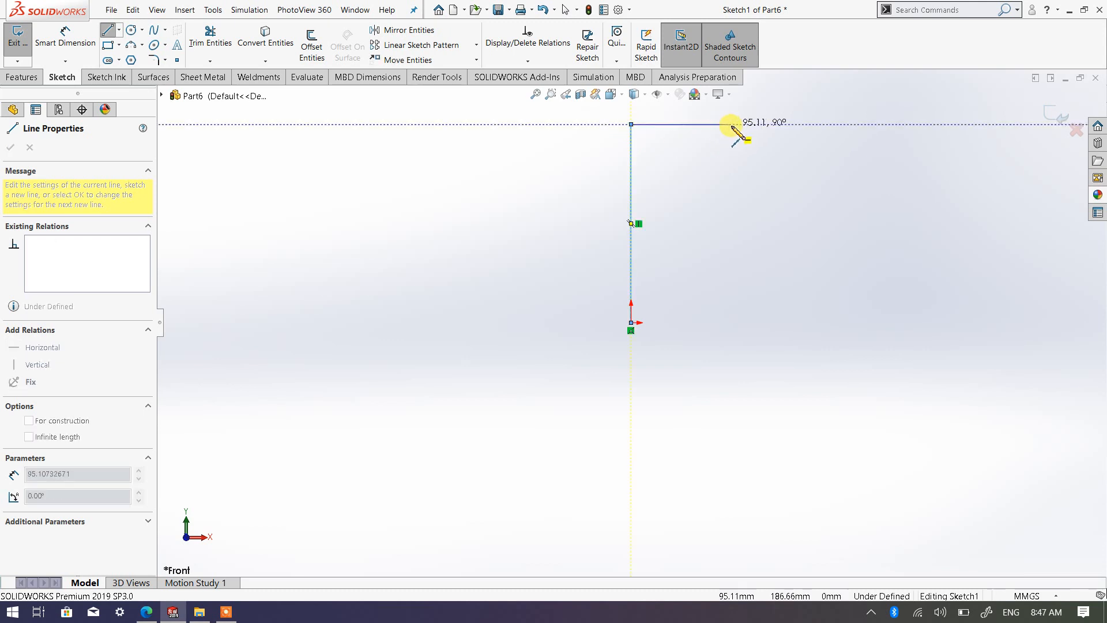
left_click(731, 125)
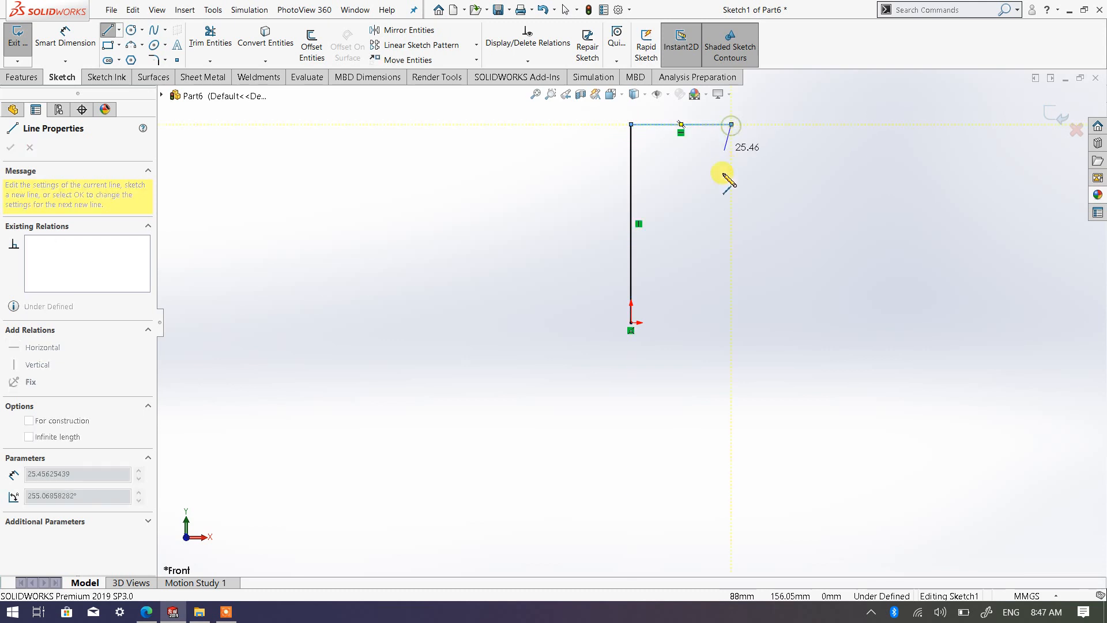
left_click(685, 306)
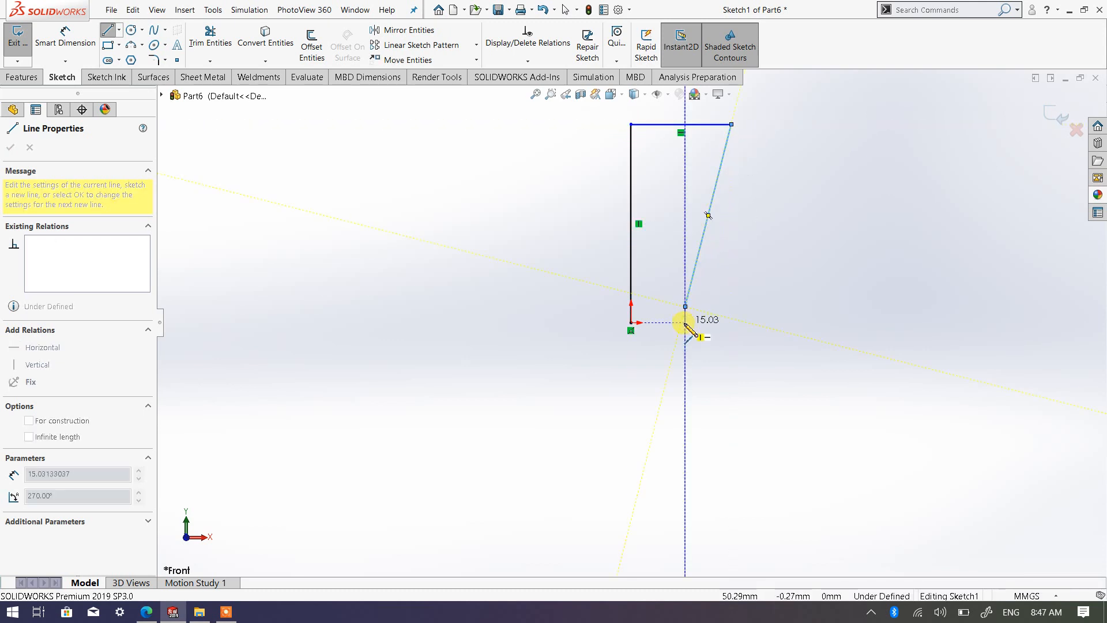
left_click(685, 322)
left_click(631, 323)
right_click(631, 323)
left_click(671, 334)
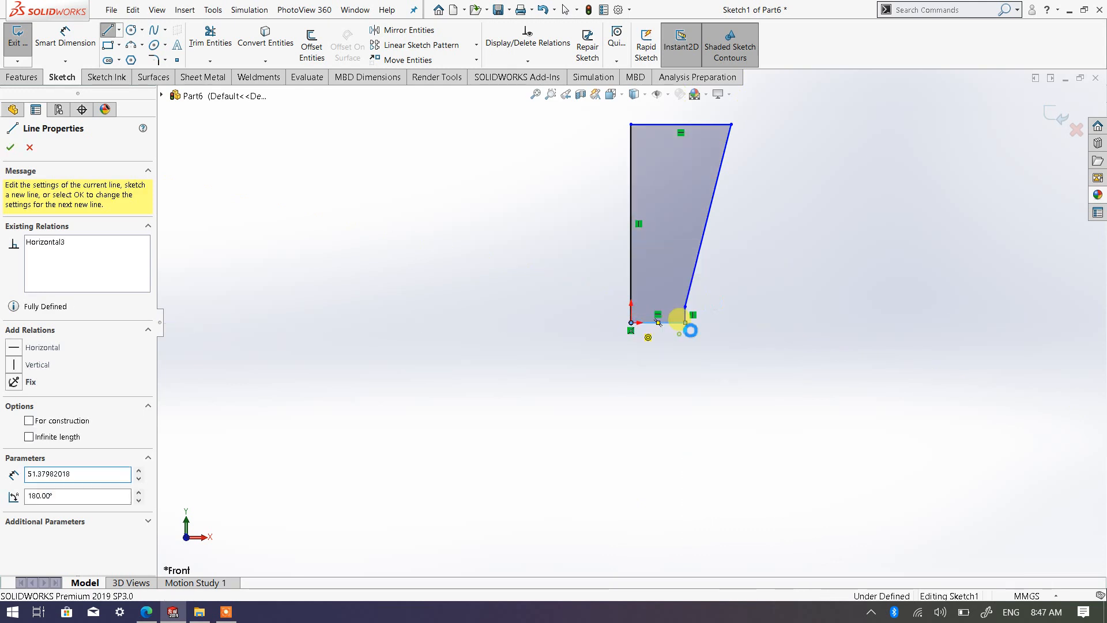
Dimension the profile's long vertical edge through the origin to 200 mm.
scroll(713, 243, "up", 3)
scroll(652, 222, "down", 2)
scroll(652, 261, "down", 2)
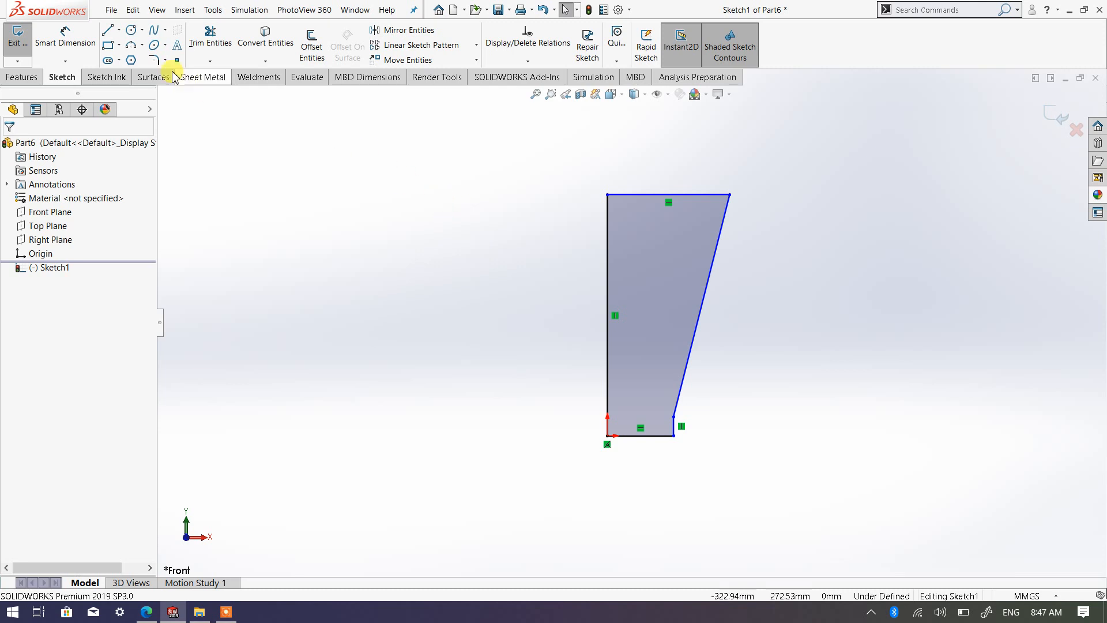
left_click(66, 33)
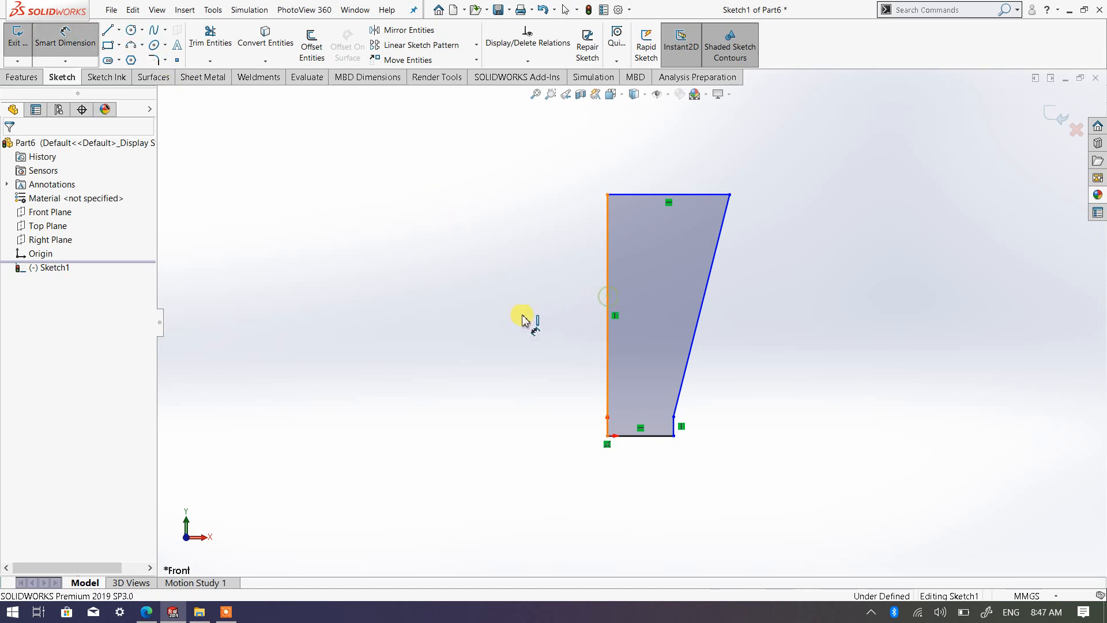
left_click(608, 317)
left_click(516, 318)
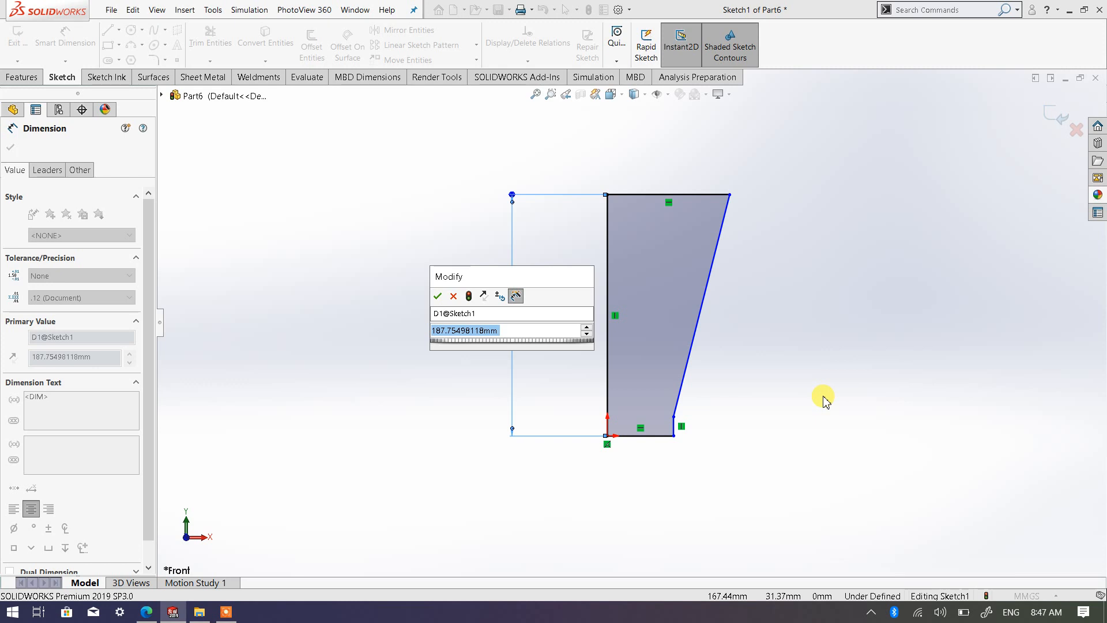
type("200")
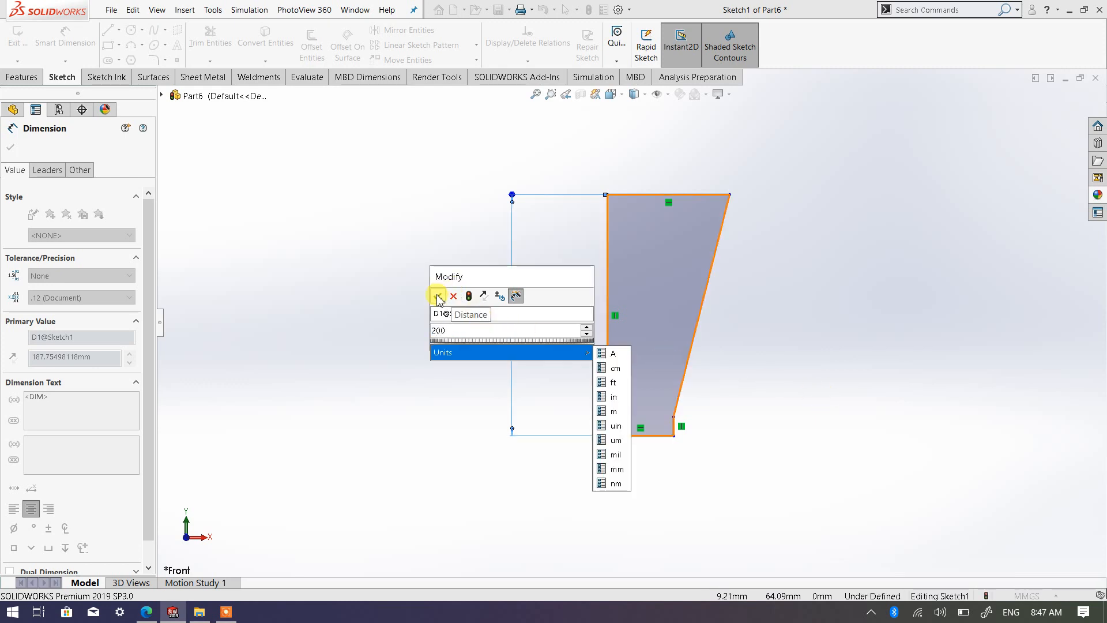
left_click(438, 297)
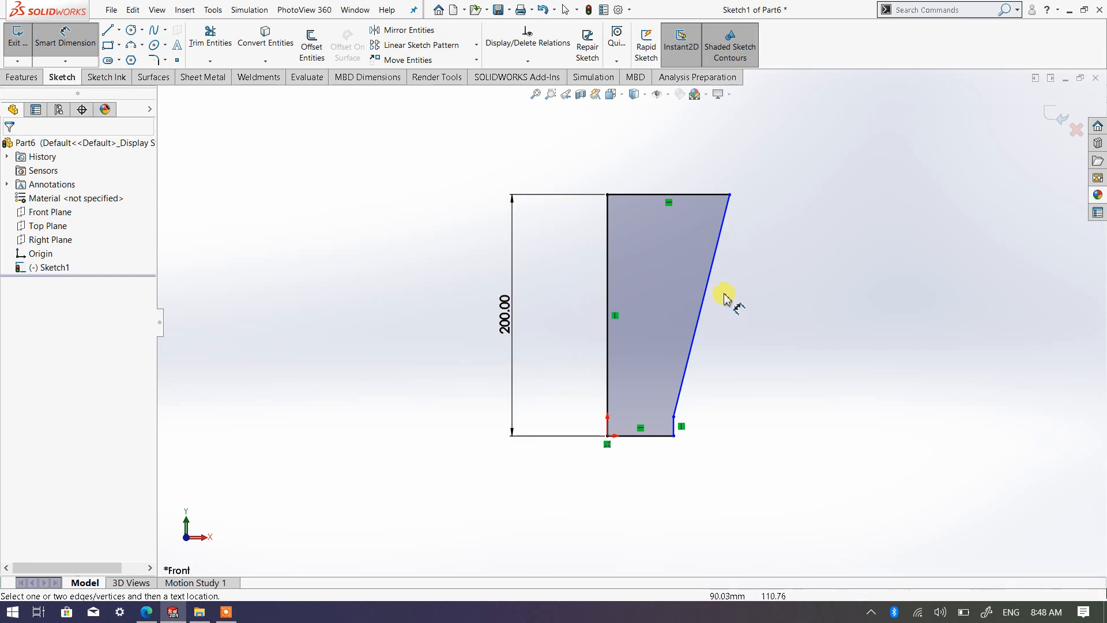
Dimension the profile's upper horizontal edge to 100 mm and its lower horizontal edge to 55 mm.
left_click(704, 195)
left_click(683, 146)
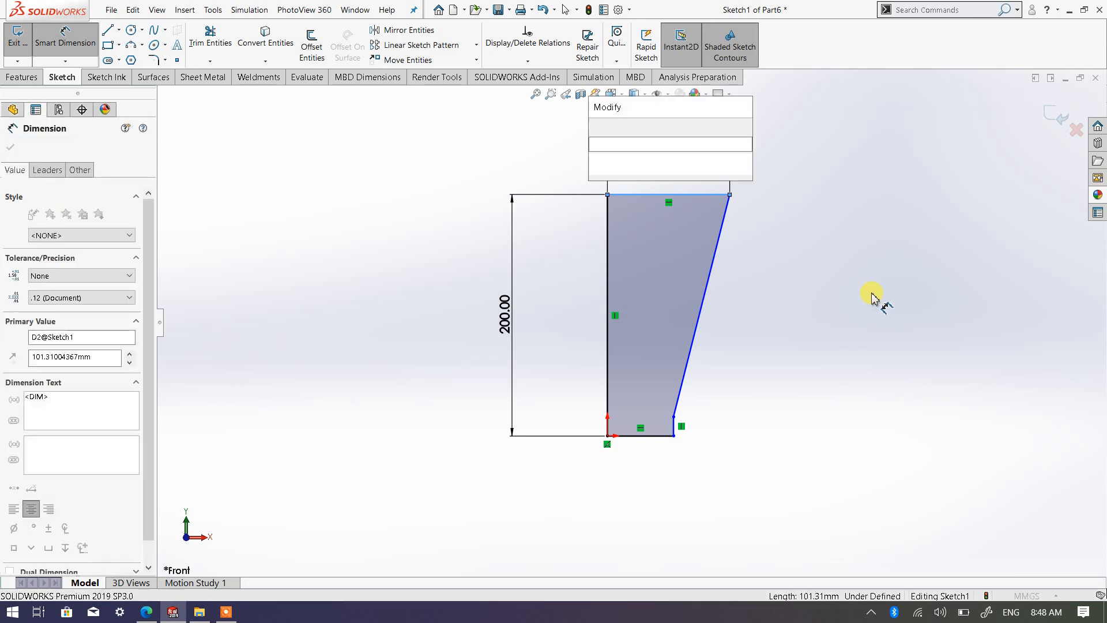
type("100")
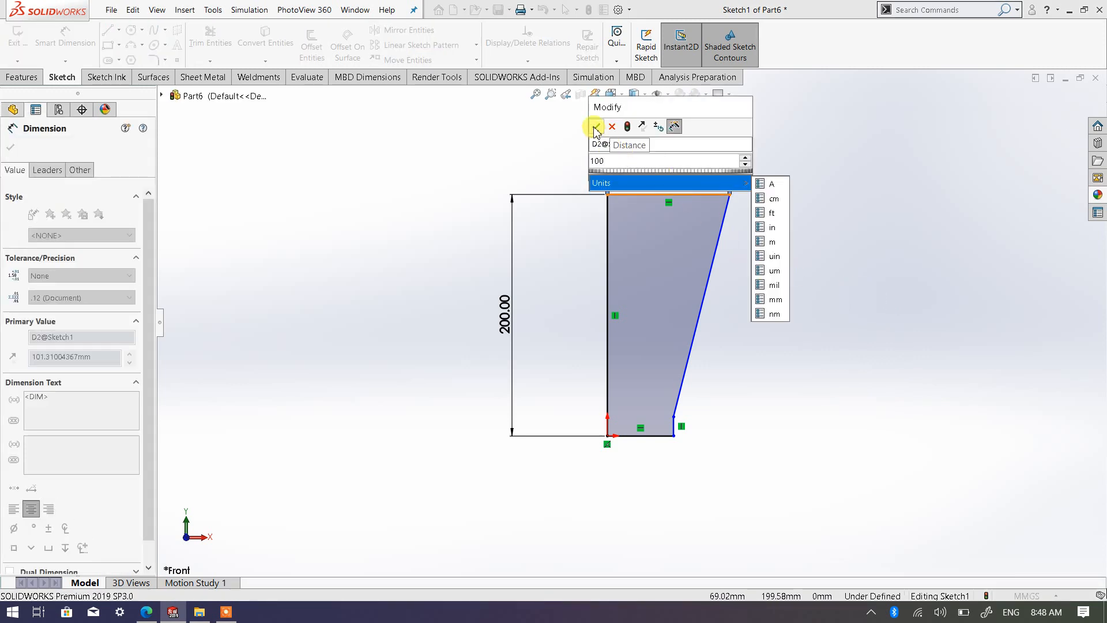
left_click(596, 127)
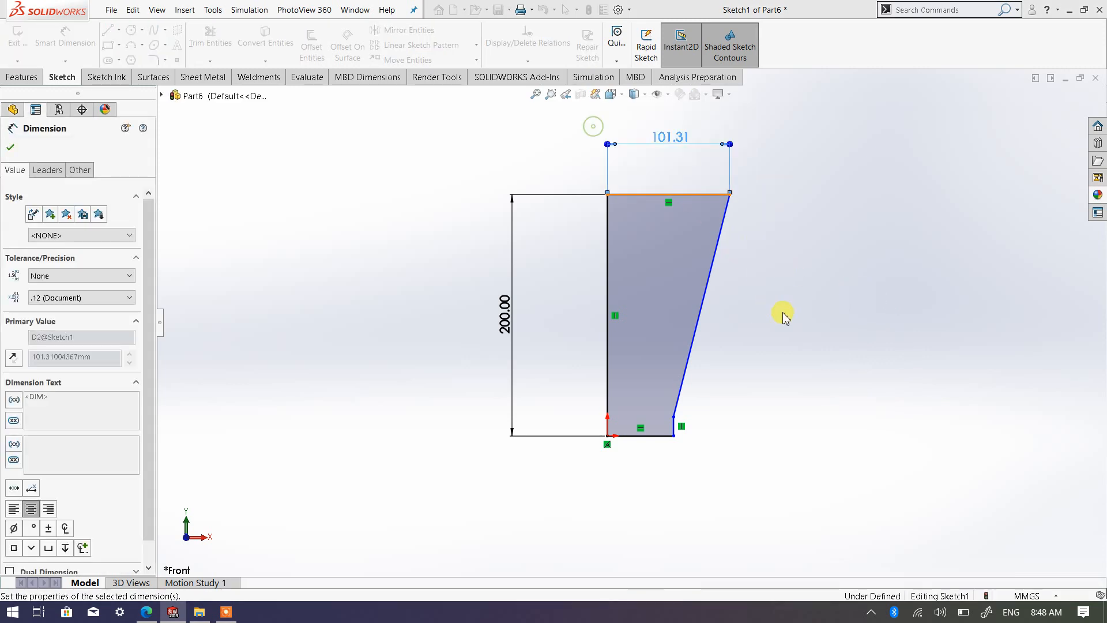
left_click(645, 443)
left_click(649, 474)
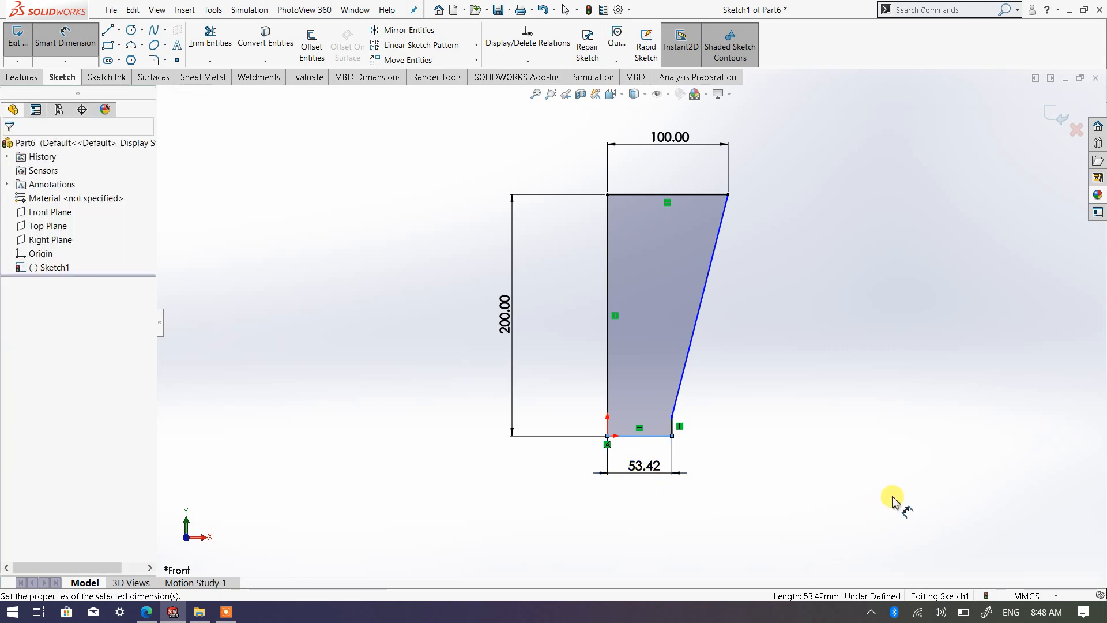
left_click(570, 455)
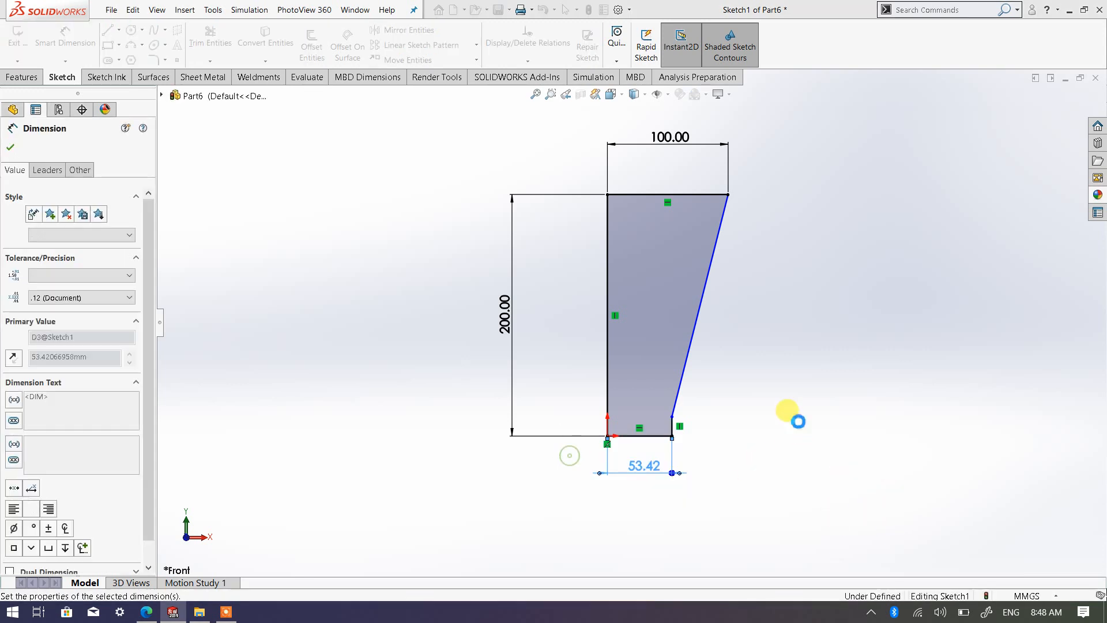
Dimension the short vertical edge at the profile's base to 15 mm and finish dimensioning.
left_click(748, 413)
left_click(675, 430)
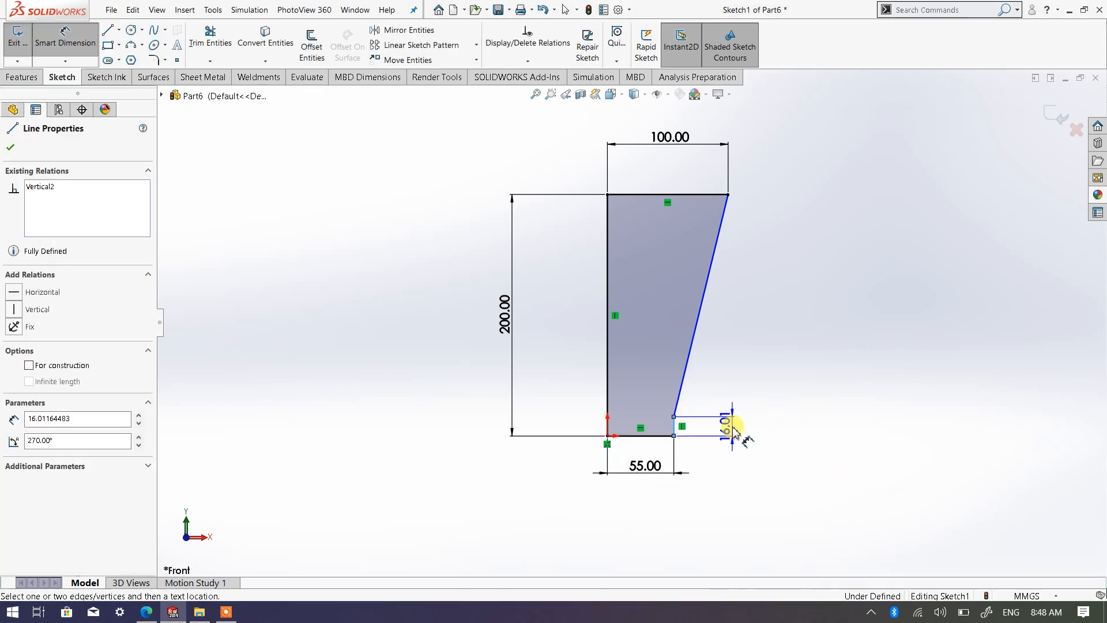
left_click(747, 461)
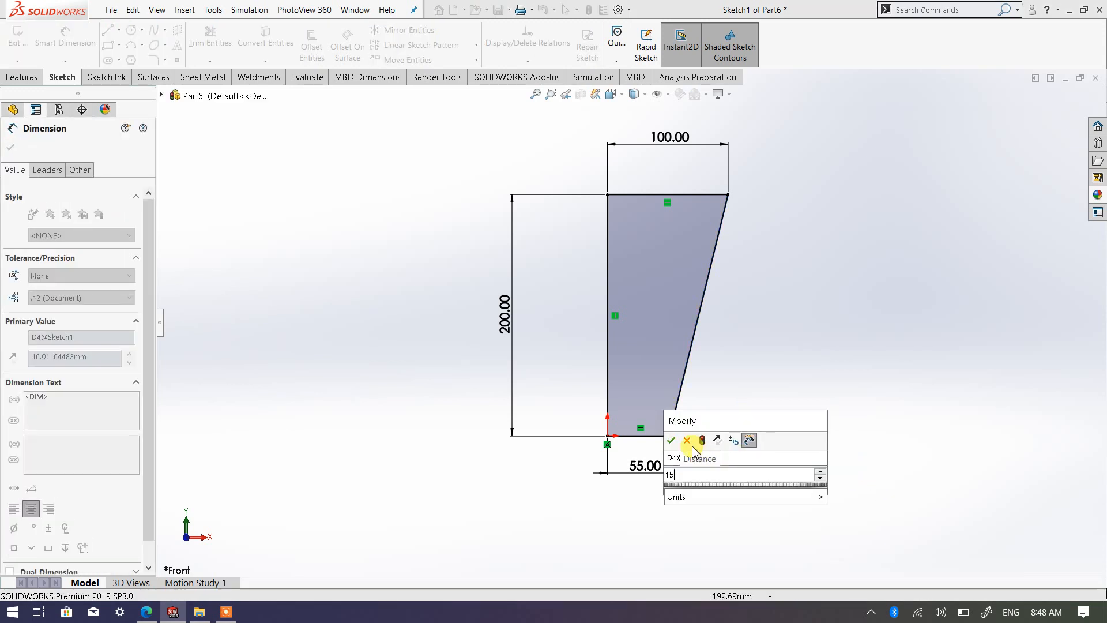
left_click(671, 440)
key("Escape")
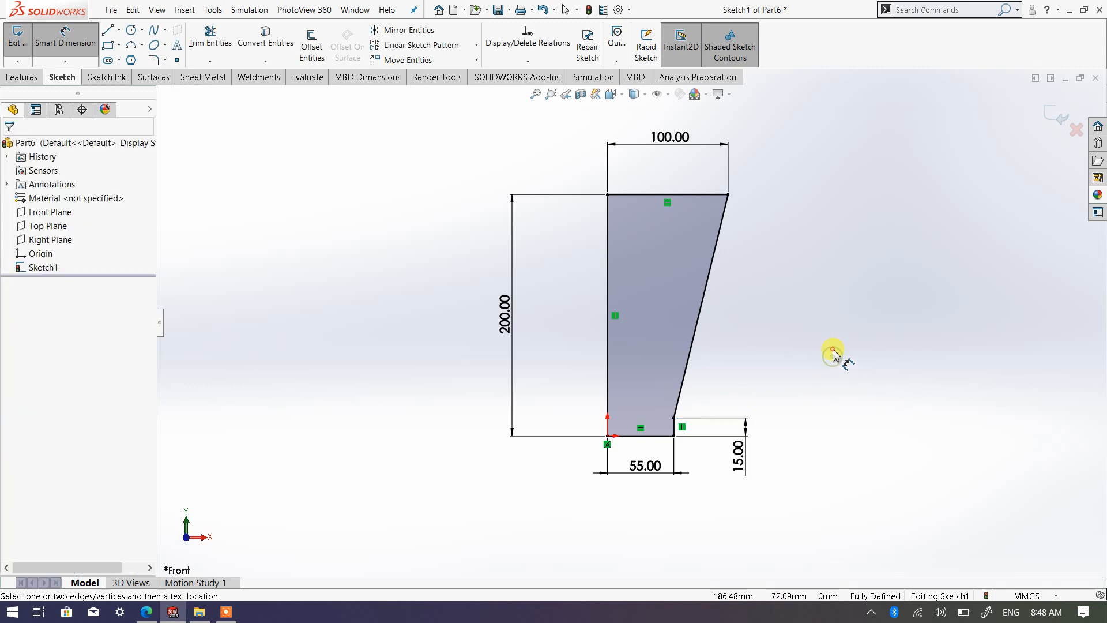
right_click(834, 353)
left_click(859, 387)
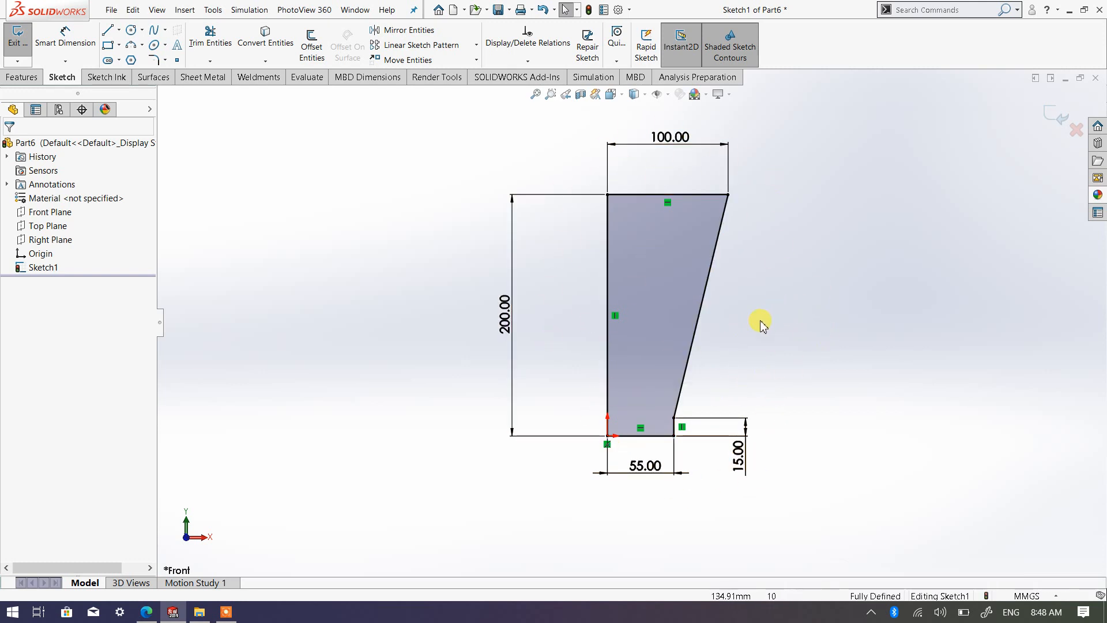
Revolve the profile 360 degrees about its 200 mm vertical edge to form a solid cup body.
mouse_move(466, 225)
middle_mouse_down()
mouse_move(519, 288)
mouse_move(518, 304)
middle_mouse_up()
left_click(35, 79)
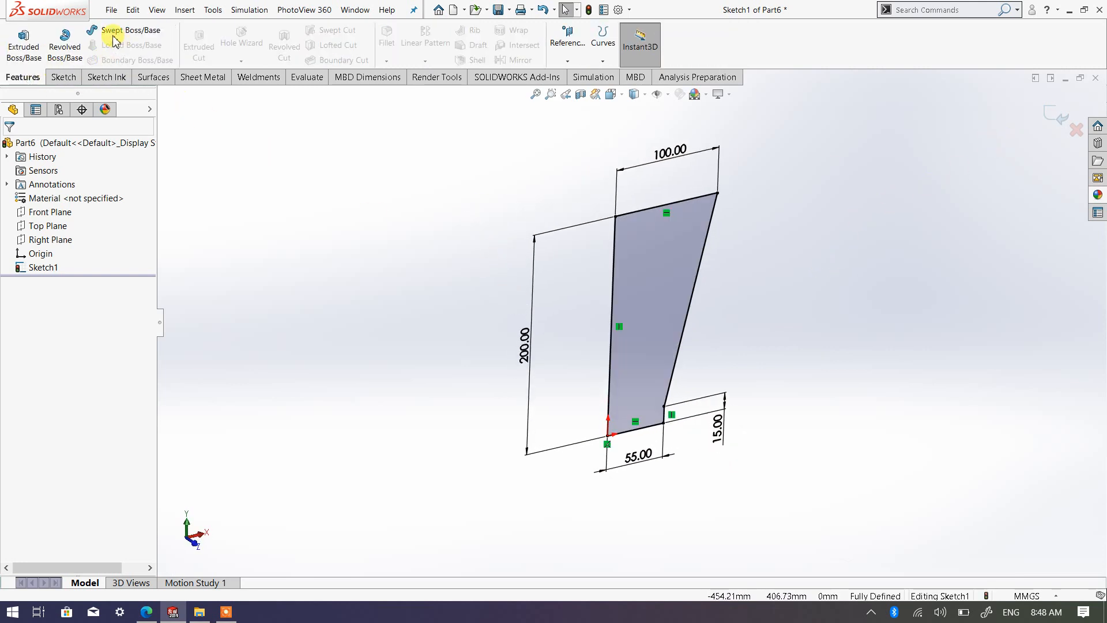
left_click(63, 46)
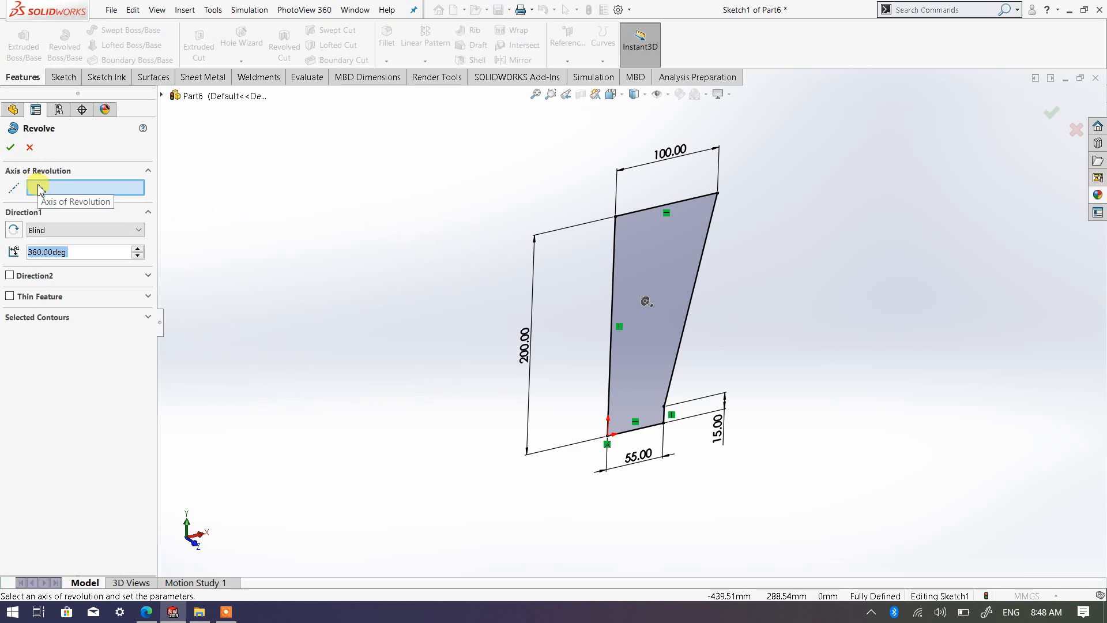
left_click(612, 301)
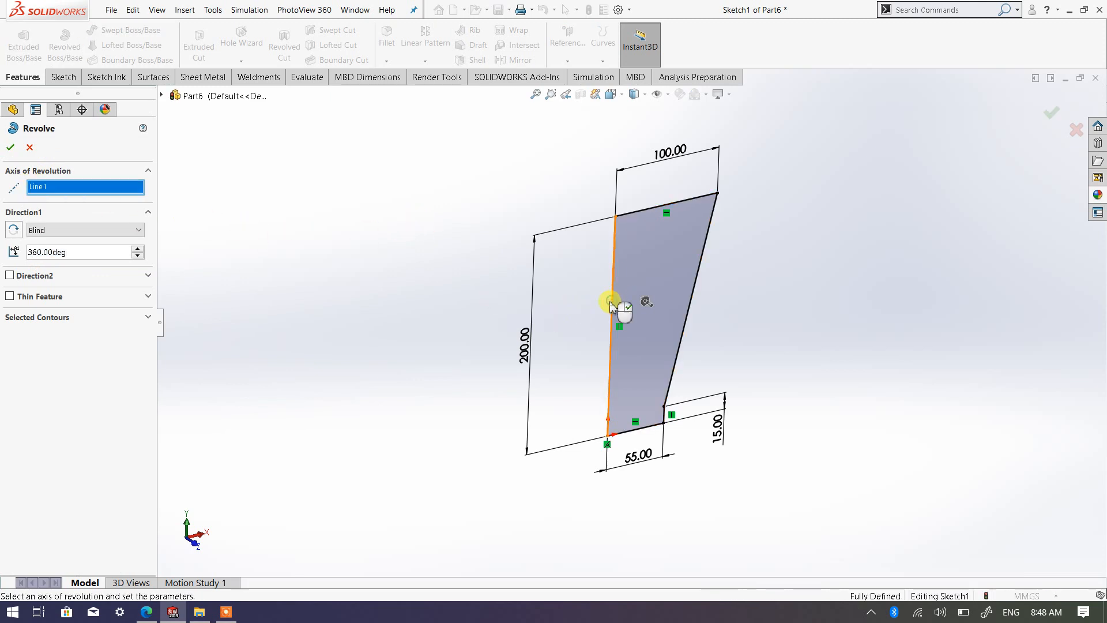
left_click(10, 148)
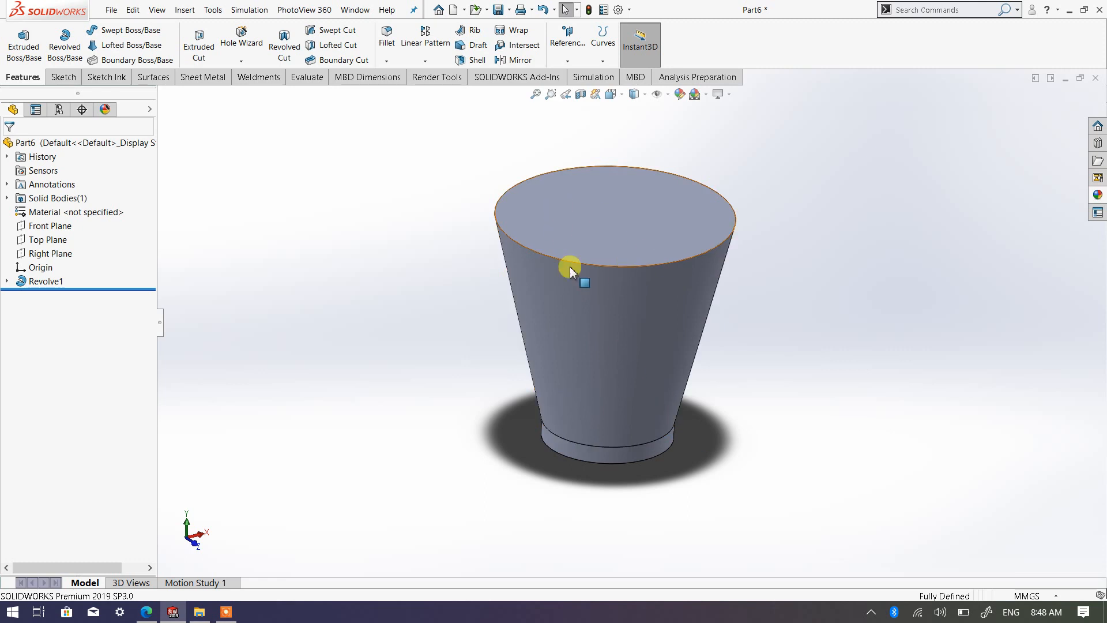
Fillet the cup's bottom face with a 5 mm radius and the edge between base ring and tapered wall with 3 mm.
scroll(608, 243, "down", 2)
middle_click_drag(623, 408, 605, 392)
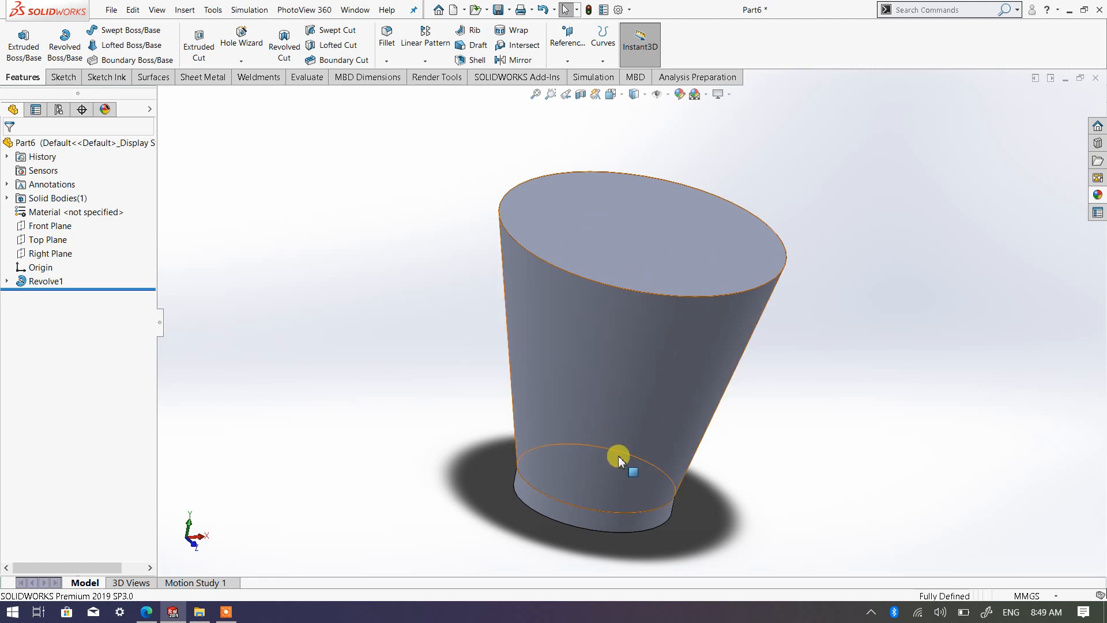
middle_click_drag(619, 456, 588, 452)
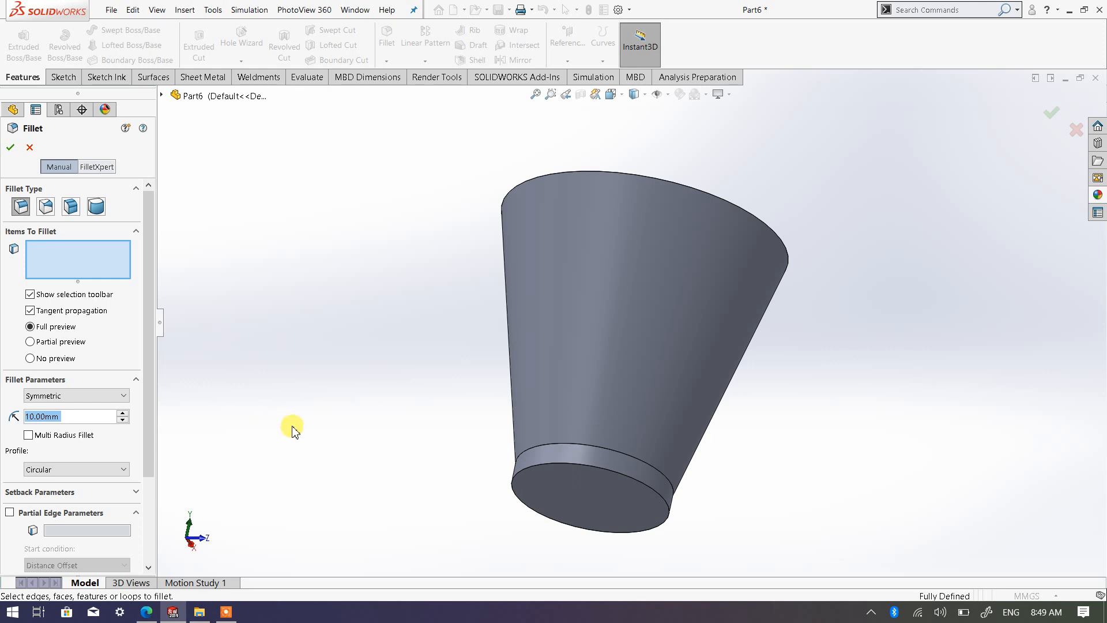
type("5")
left_click(585, 502)
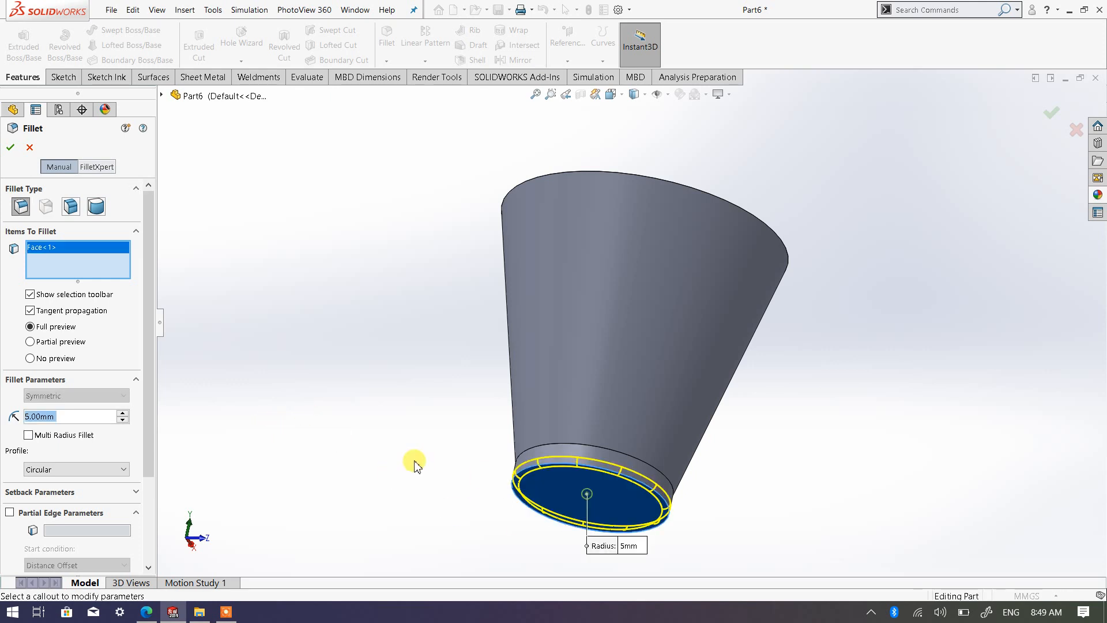
left_click(14, 149)
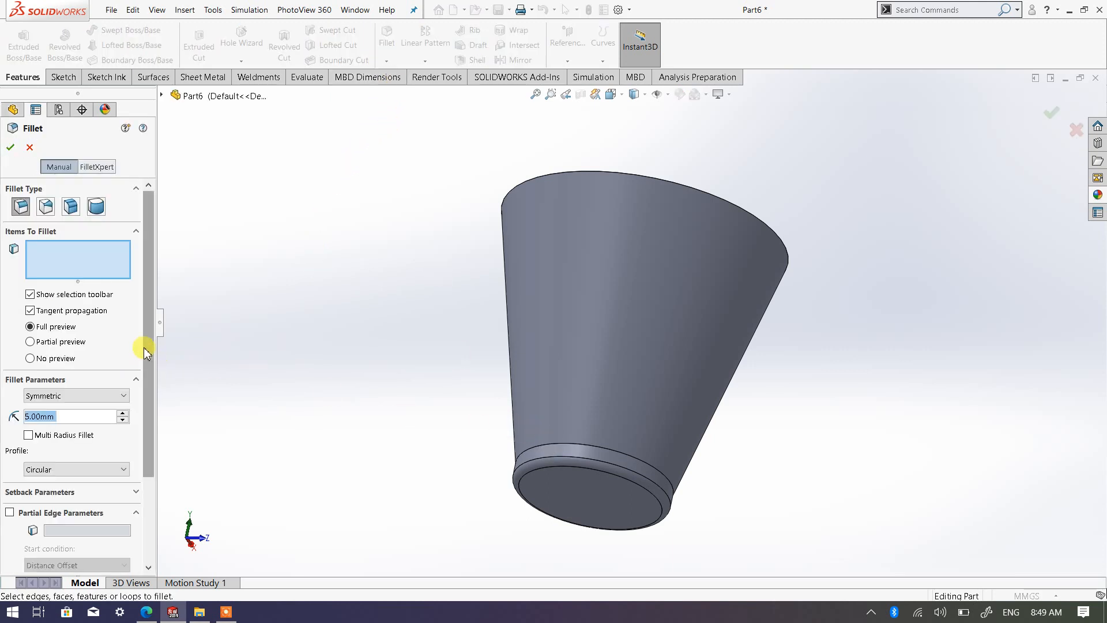
left_click(538, 451)
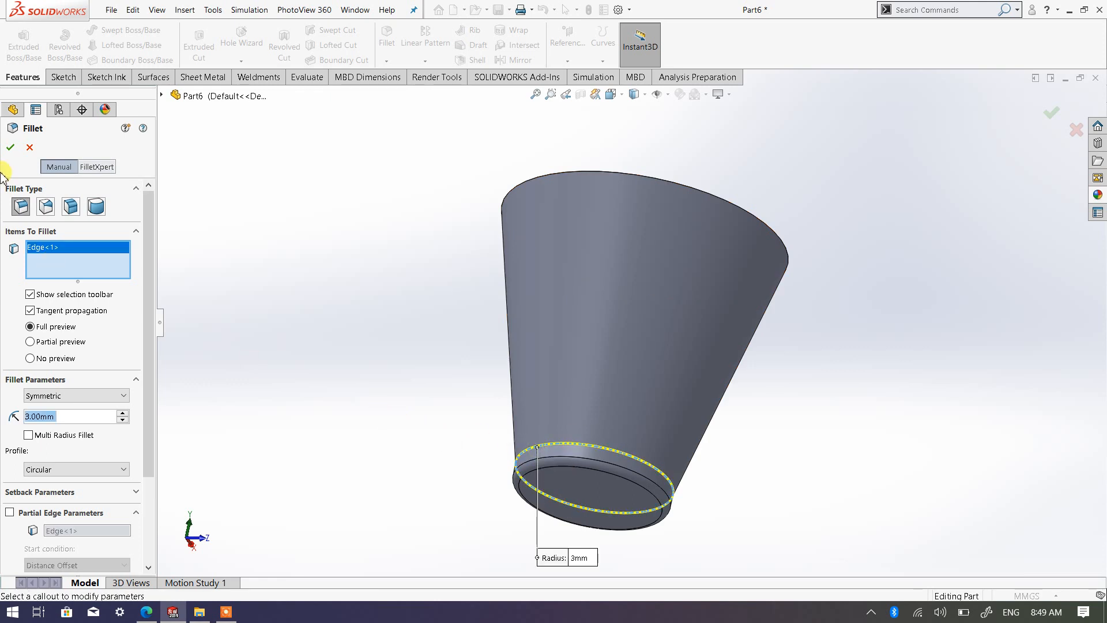
left_click(12, 148)
Reopen the revolved cup's profile sketch for editing and face the sketch plane squarely.
scroll(663, 329, "up", 2)
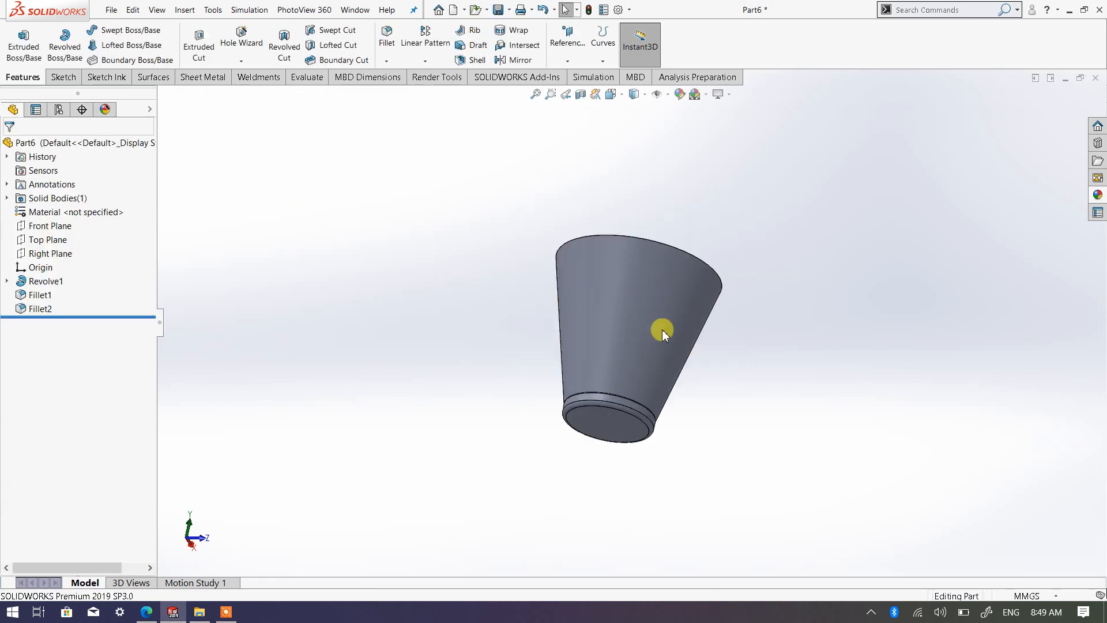
middle_click_drag(663, 329, 548, 387)
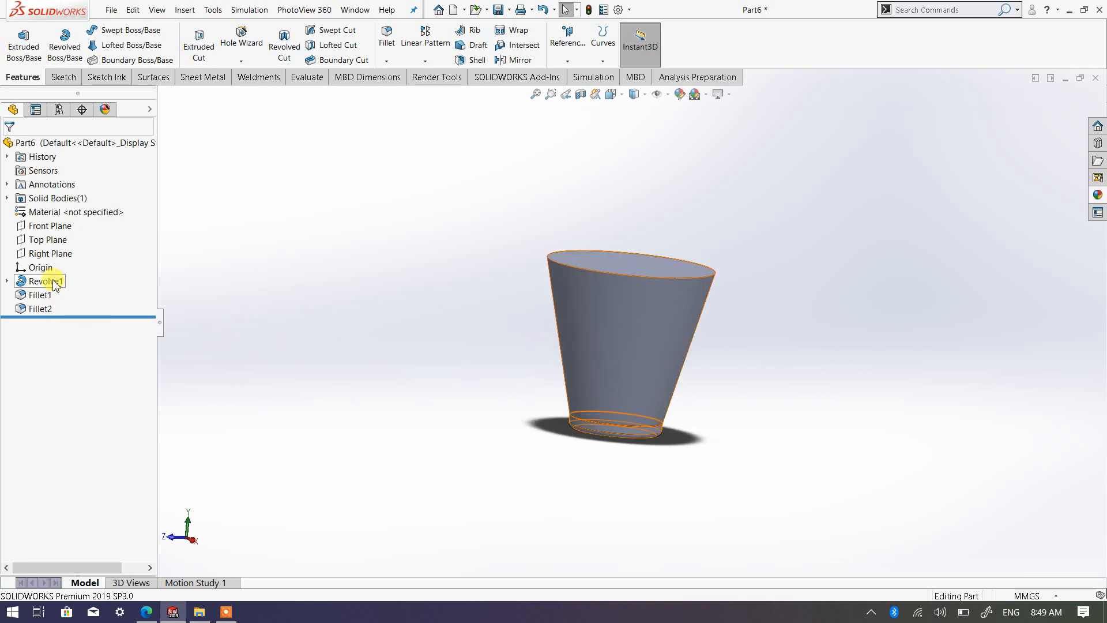
left_click(7, 281)
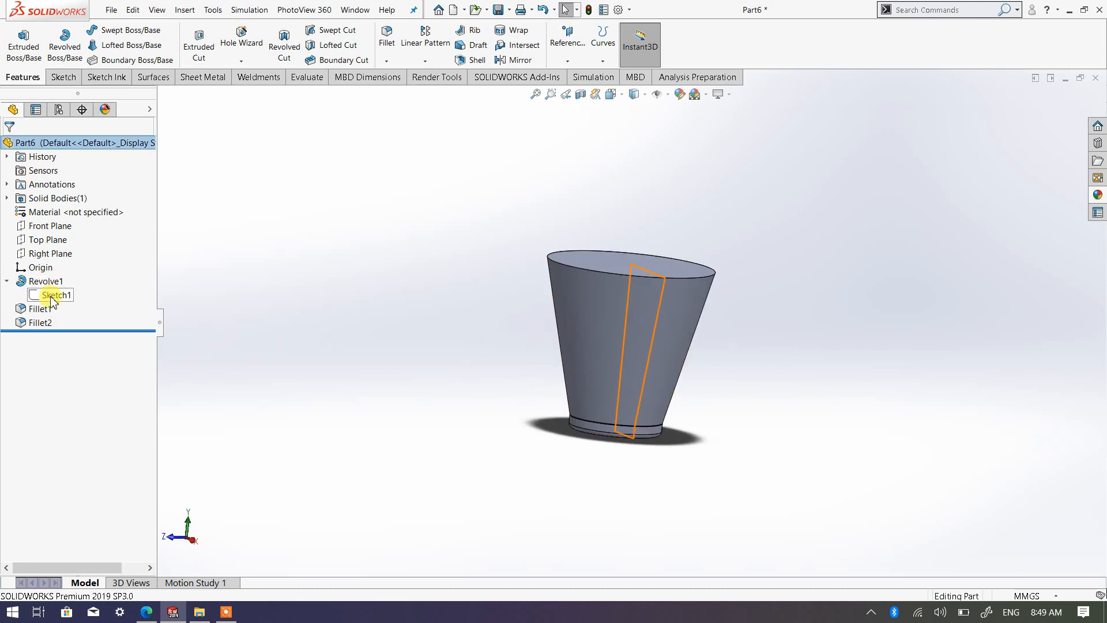
right_click(51, 298)
left_click(389, 340)
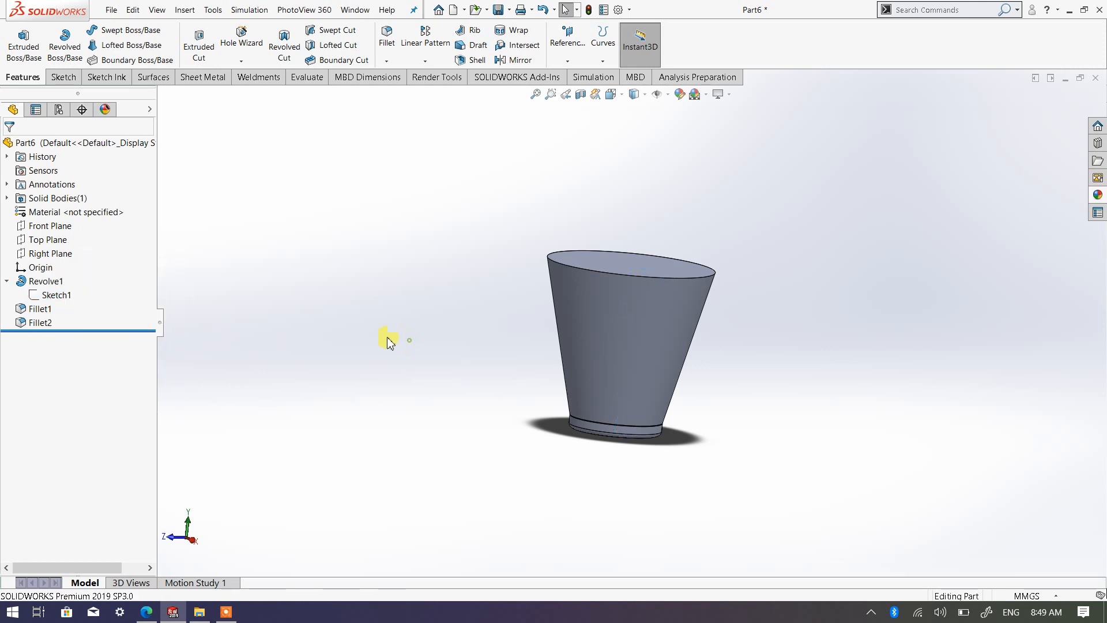
left_click(9, 281)
right_click(56, 298)
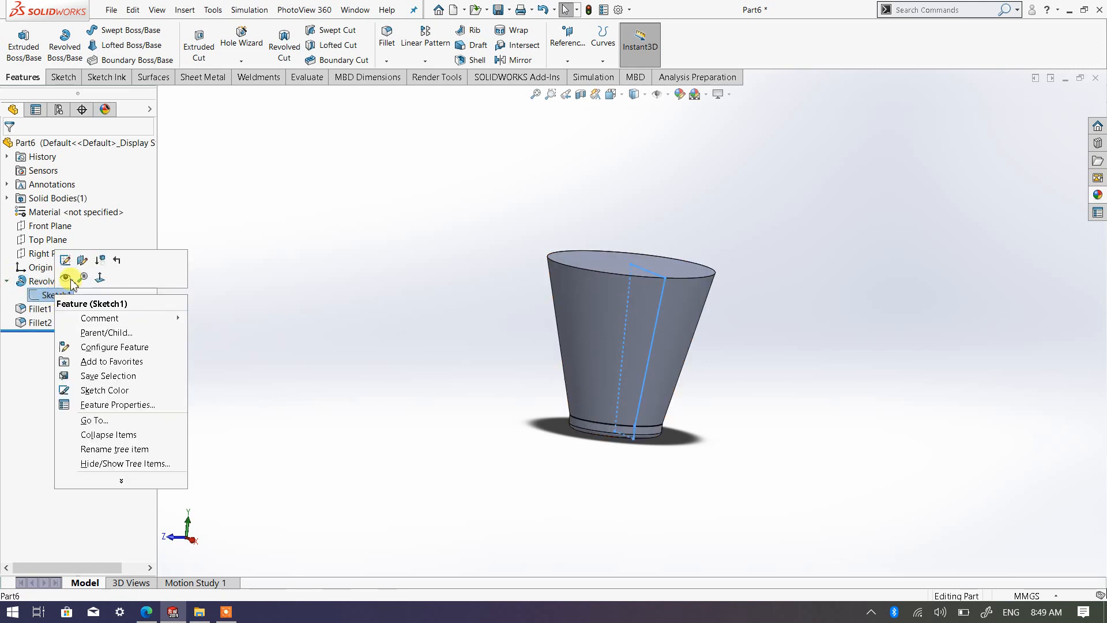
left_click(72, 261)
left_click(634, 95)
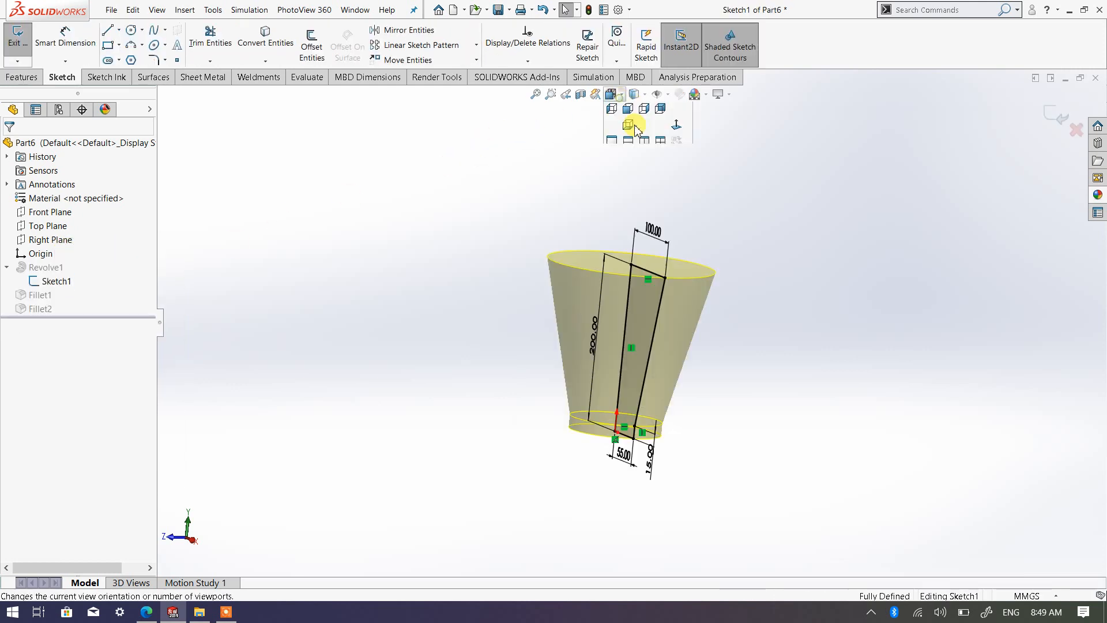
left_click(669, 154)
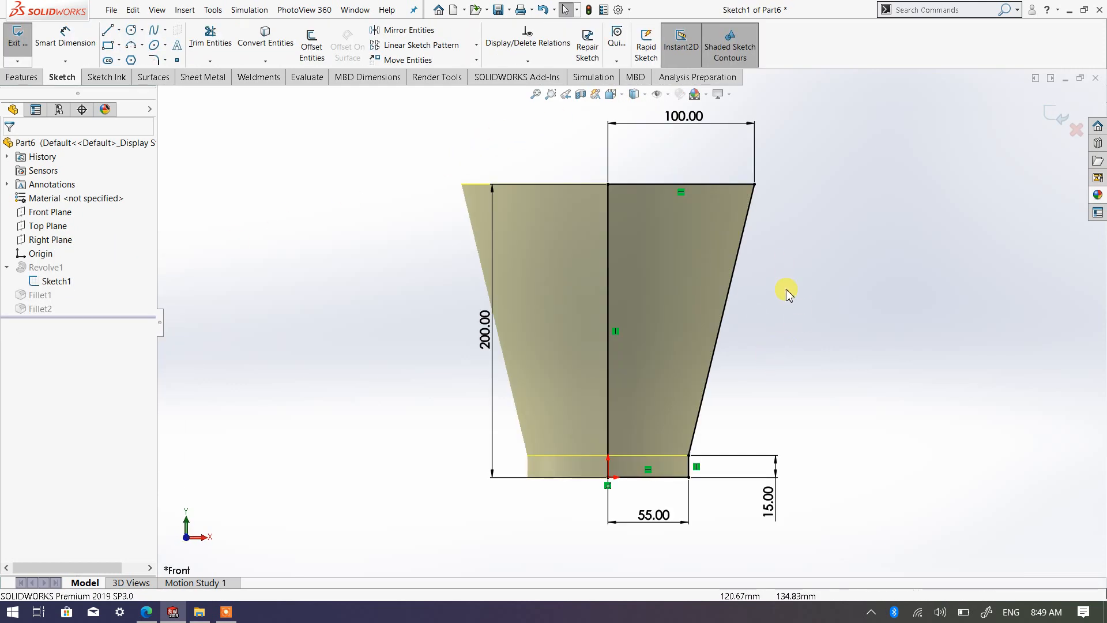
Set the profile's lower horizontal dimension to 60 mm.
double_click(650, 515)
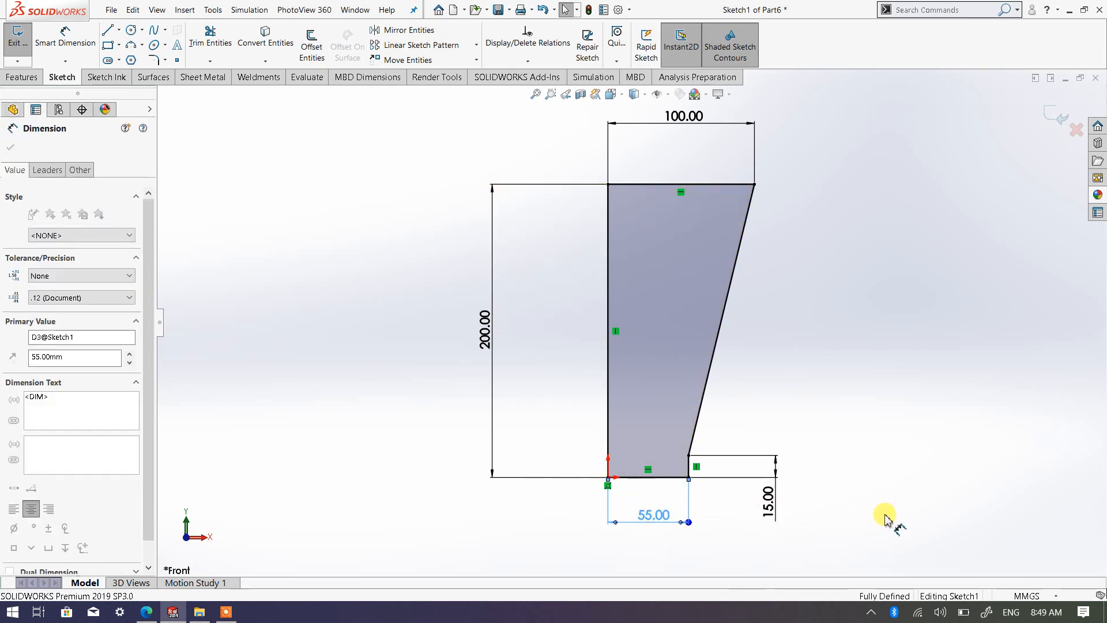
type("60")
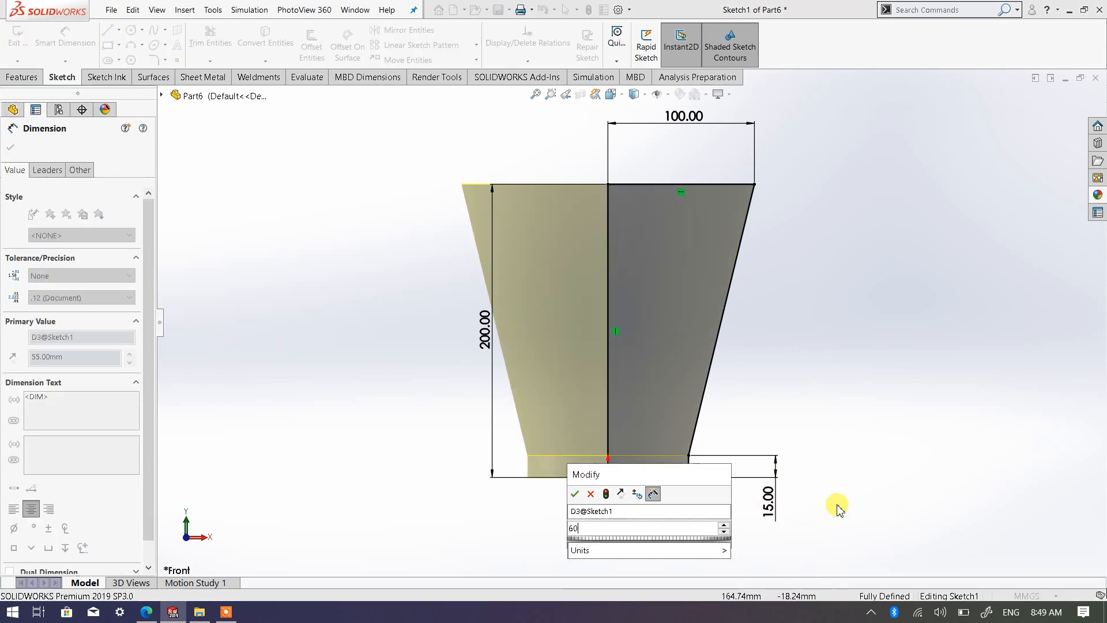
left_click(575, 494)
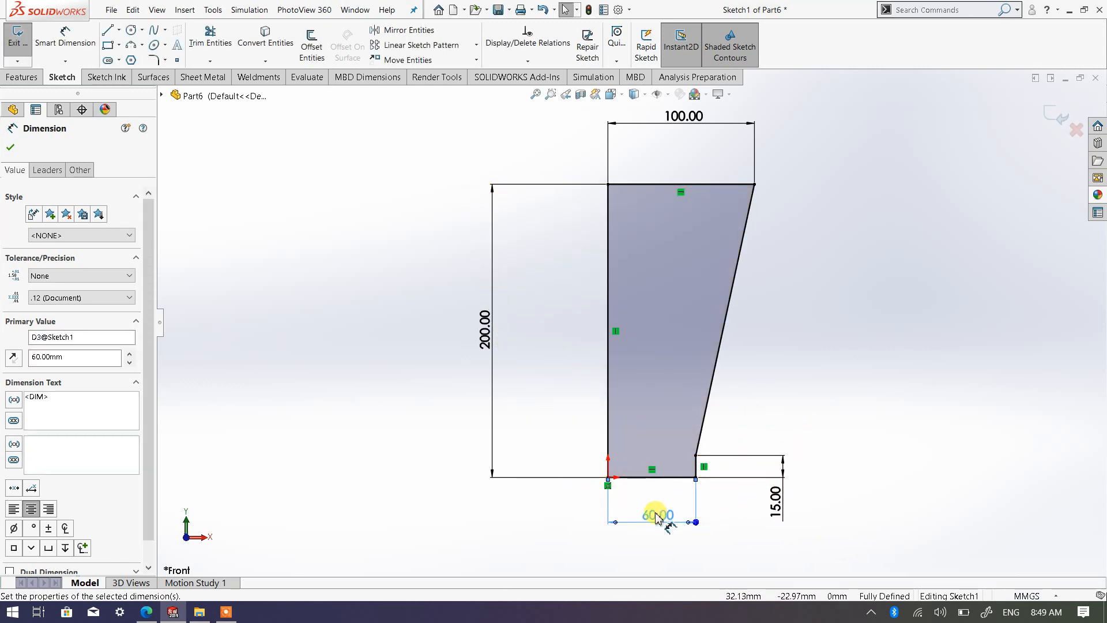
Set the profile's lower horizontal dimension to 65 mm and exit the sketch to rebuild the cup.
key("Escape")
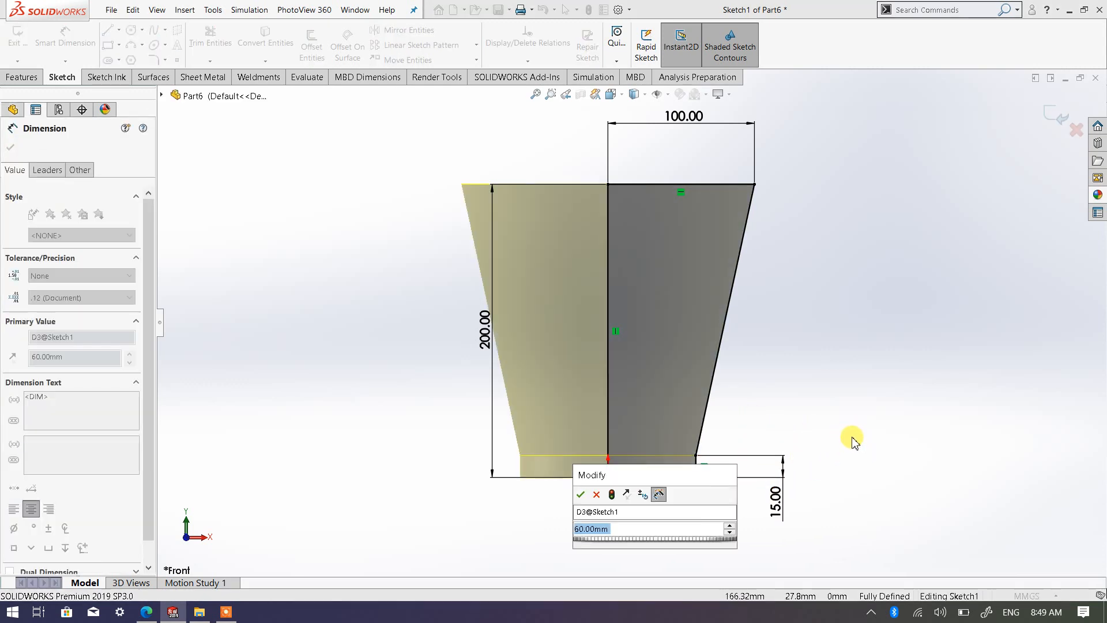
type("65")
left_click(581, 494)
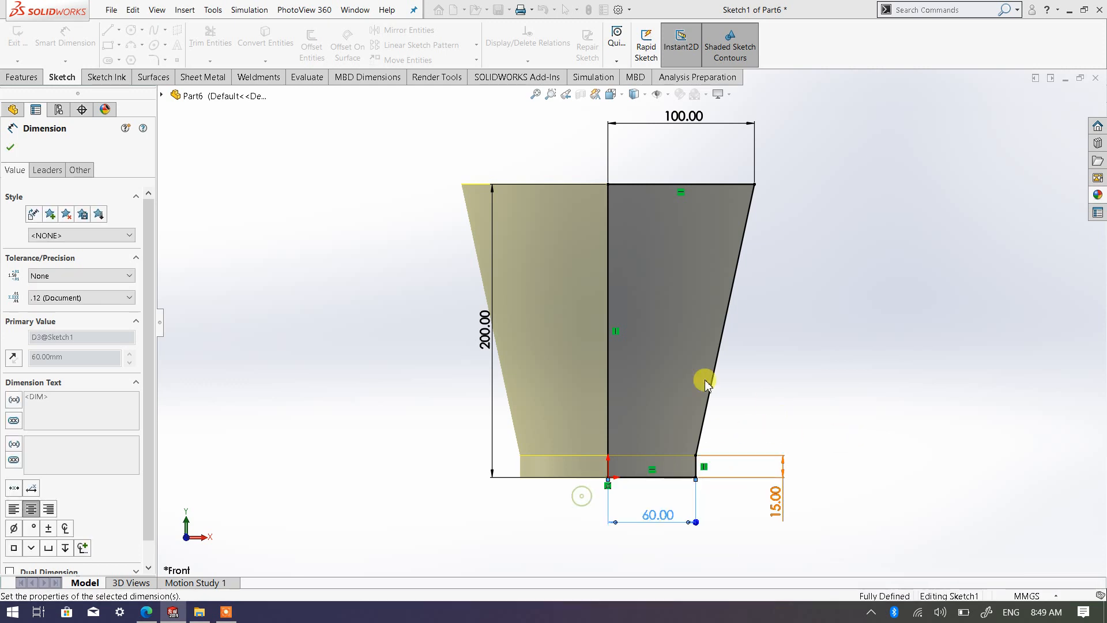
left_click(799, 392)
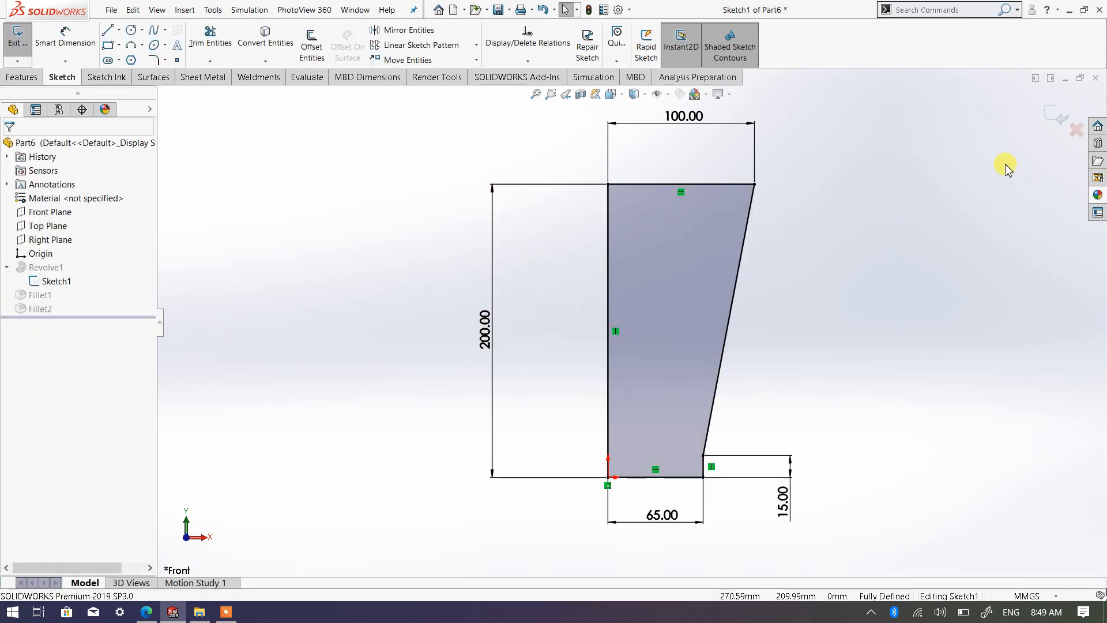
left_click(1055, 124)
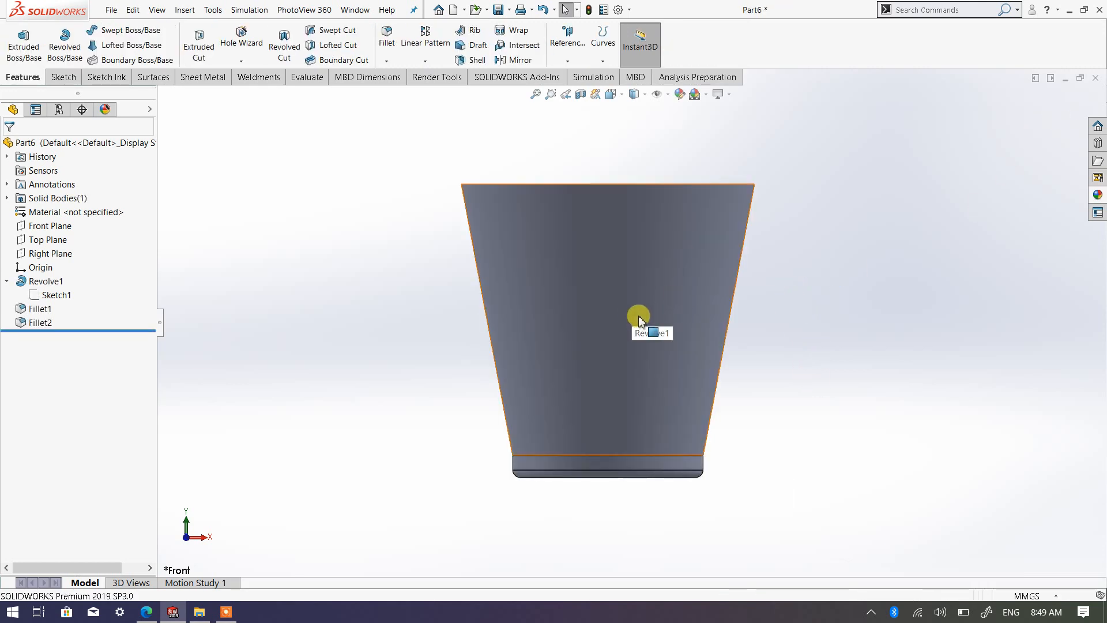
Shell the cup to a 2 mm wall thickness with its top face removed, using the preview.
middle_click_drag(712, 316, 621, 155)
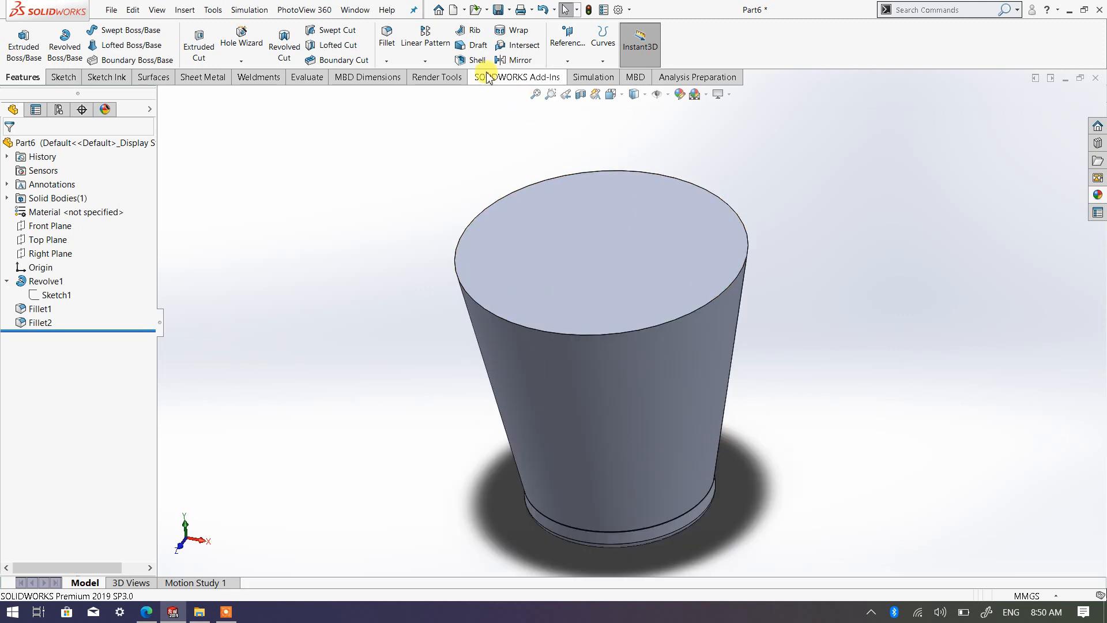
left_click(473, 60)
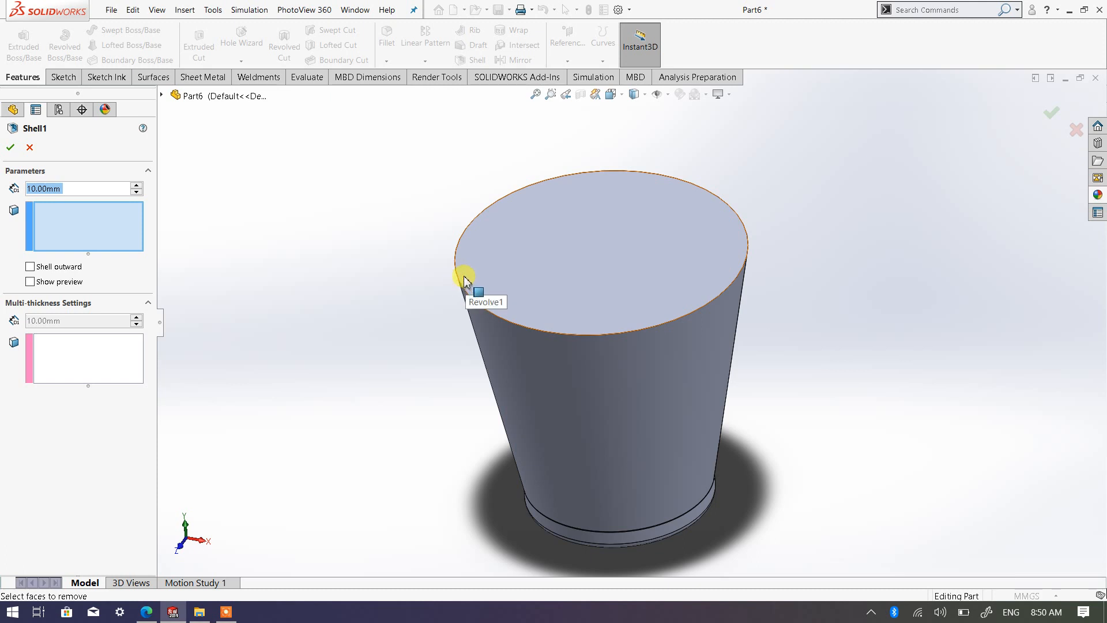
type("2")
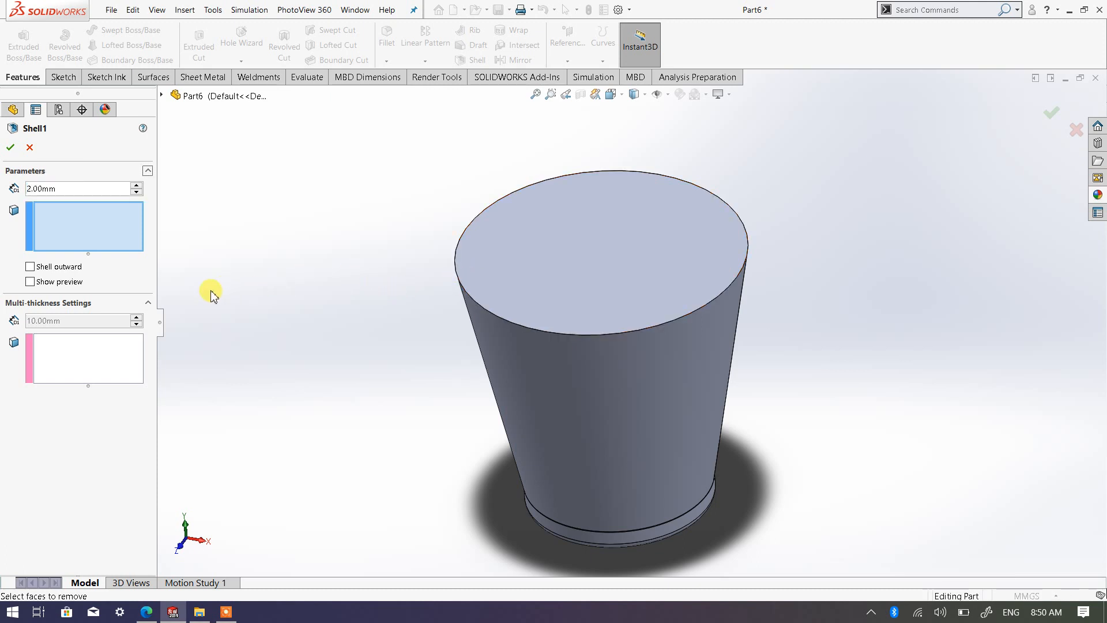
left_click(30, 282)
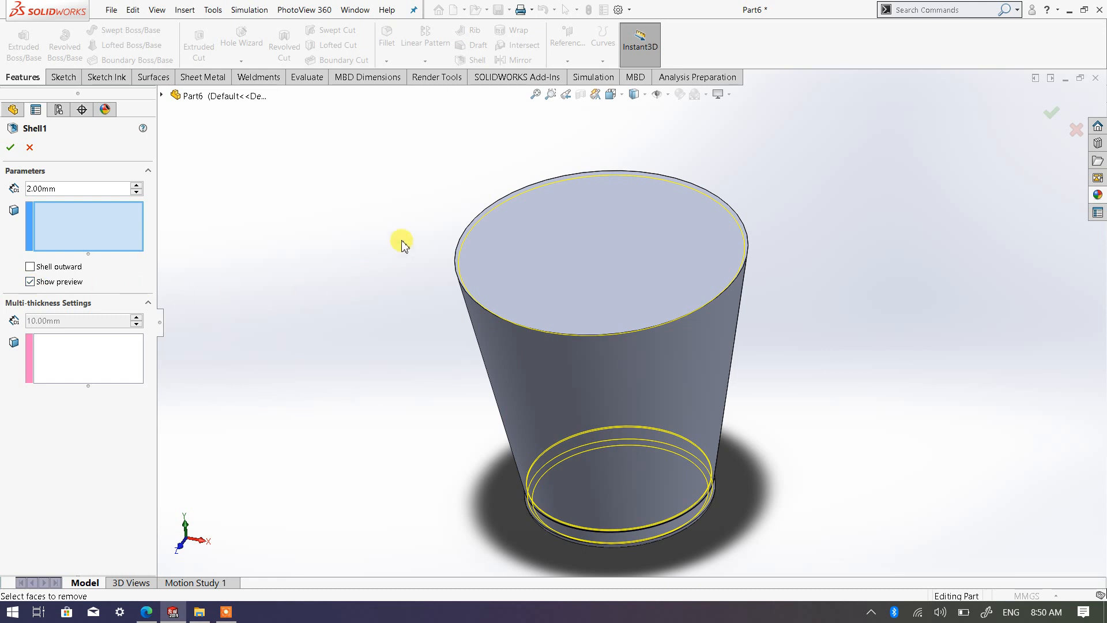
left_click(543, 240)
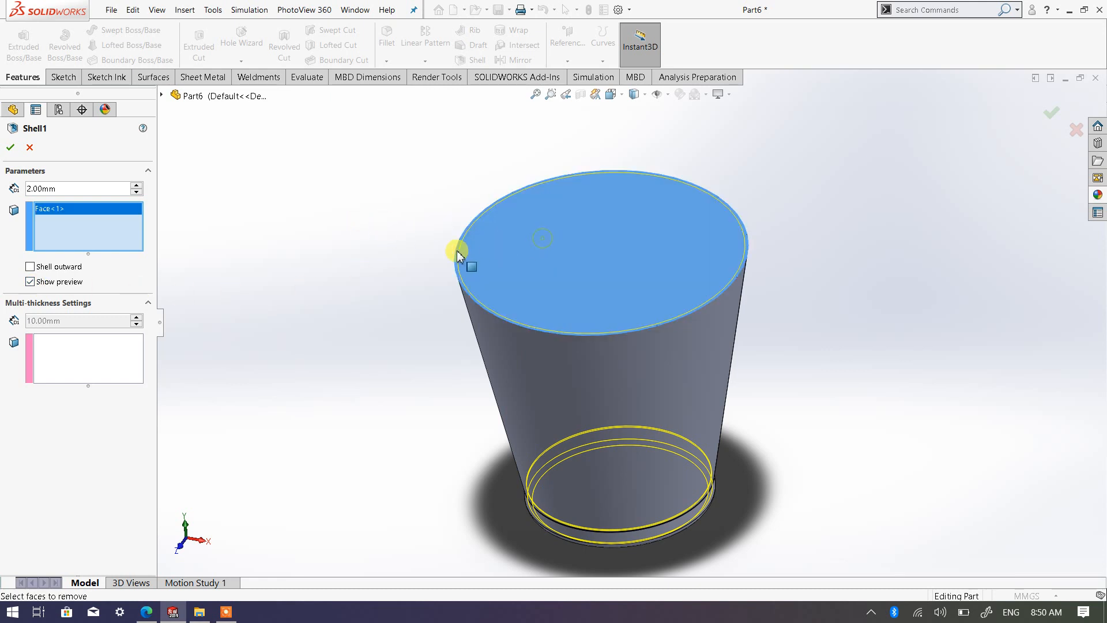
left_click(9, 148)
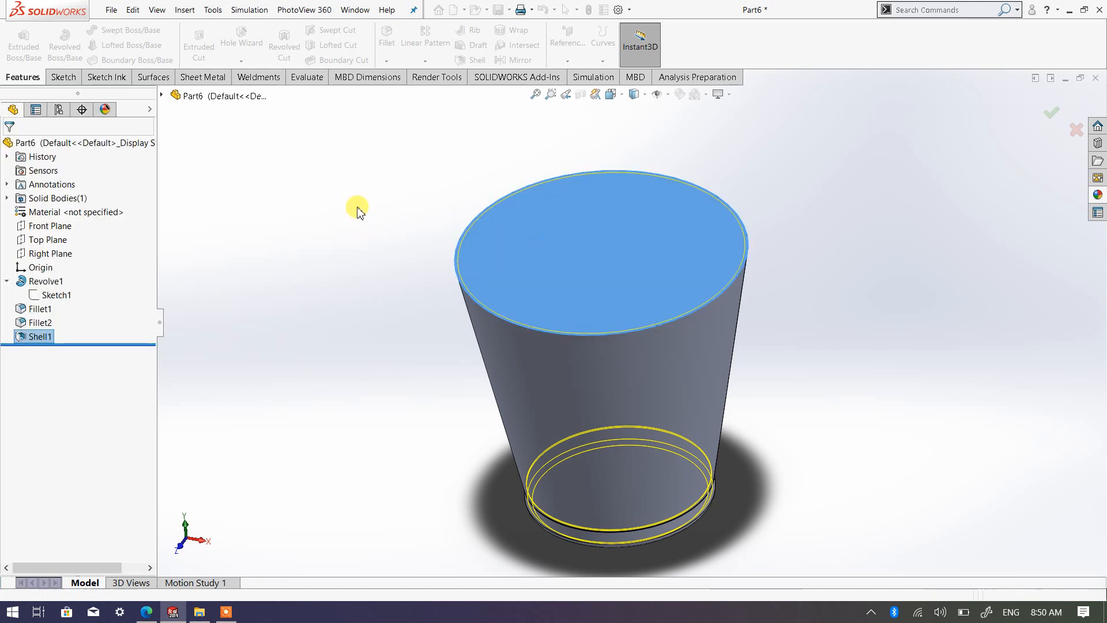
Start a new sketch on the shelled cup's narrow top rim face and look straight at it.
mouse_move(521, 344)
middle_mouse_down()
mouse_move(507, 446)
mouse_move(606, 258)
mouse_move(518, 312)
mouse_move(499, 340)
middle_mouse_up()
scroll(513, 270, "down", 6)
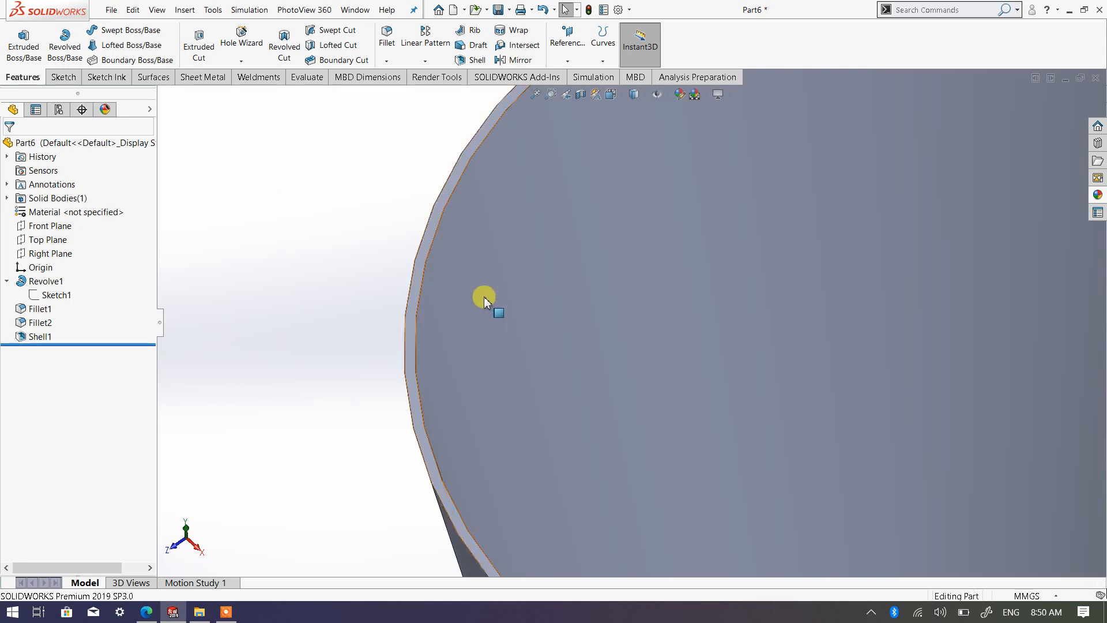
scroll(507, 298, "up", 5)
scroll(745, 392, "down", 2)
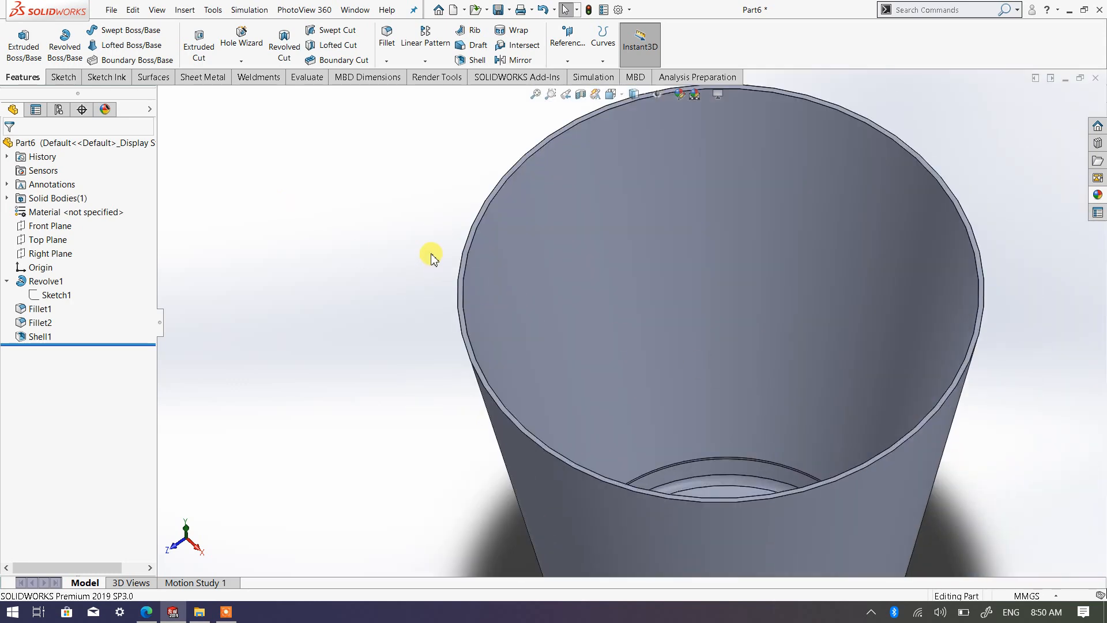
scroll(549, 235, "down", 2)
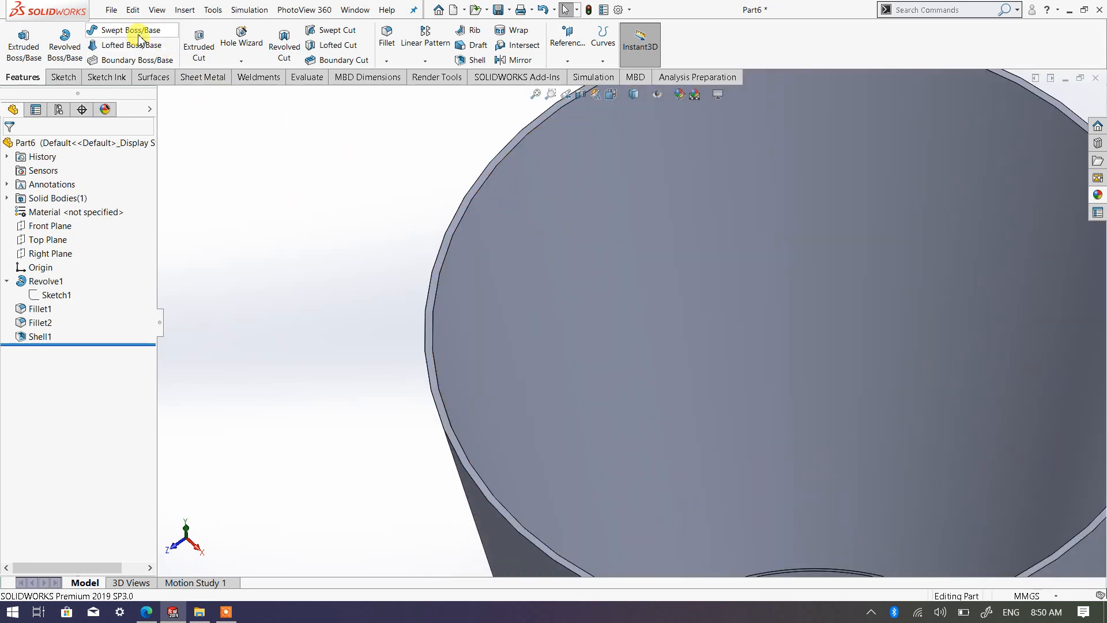
scroll(381, 222, "down", 1)
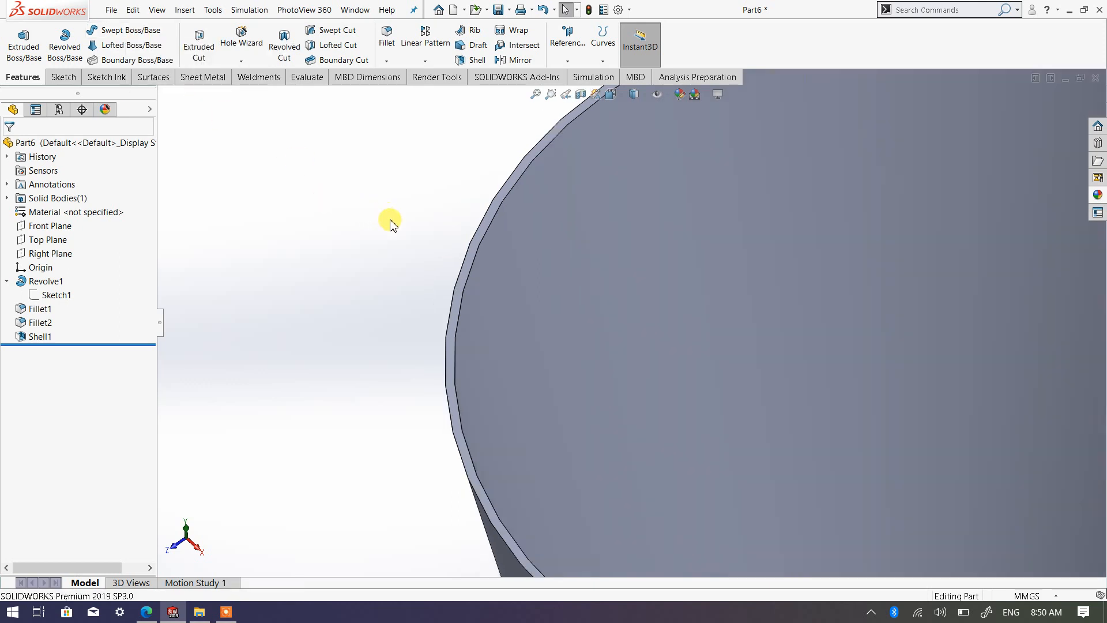
left_click(483, 237)
scroll(429, 334, "up", 2)
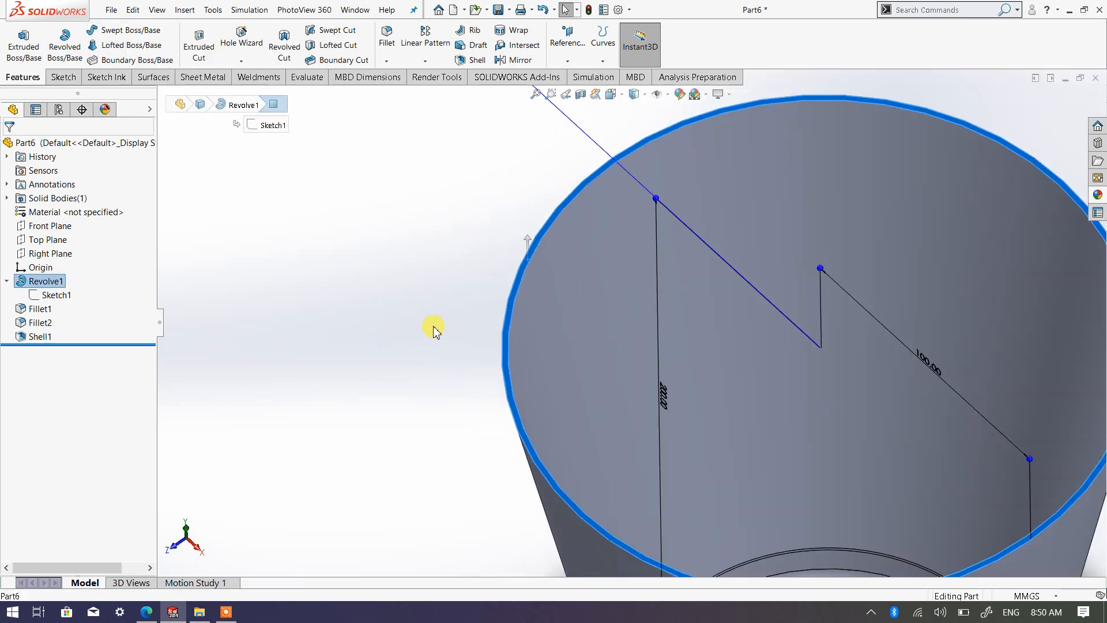
left_click(63, 77)
left_click(17, 40)
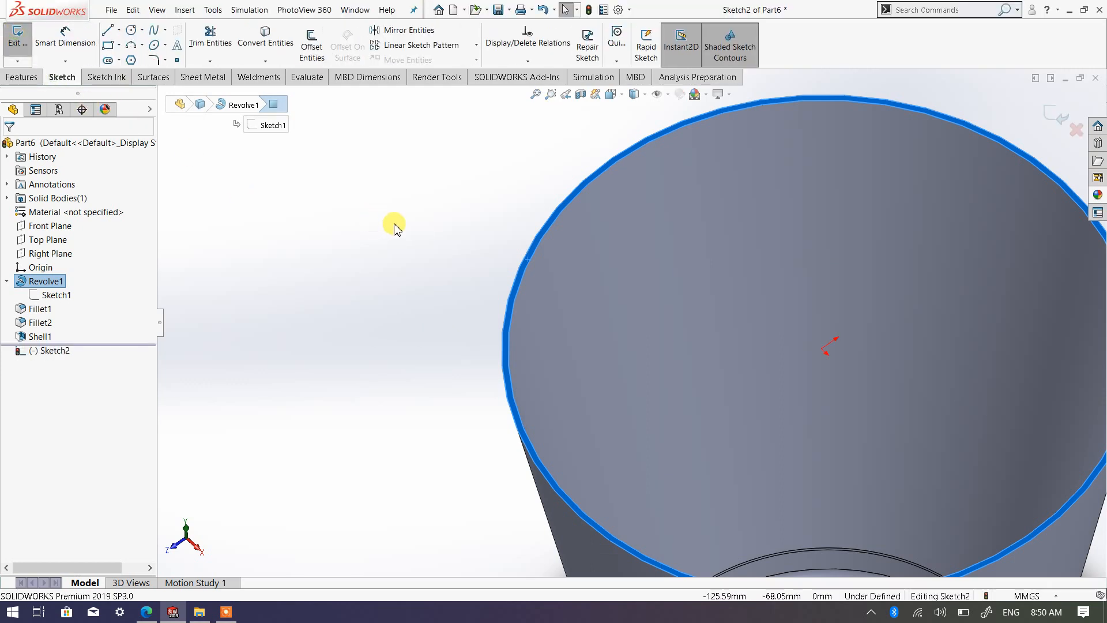
left_click(611, 94)
left_click(677, 163)
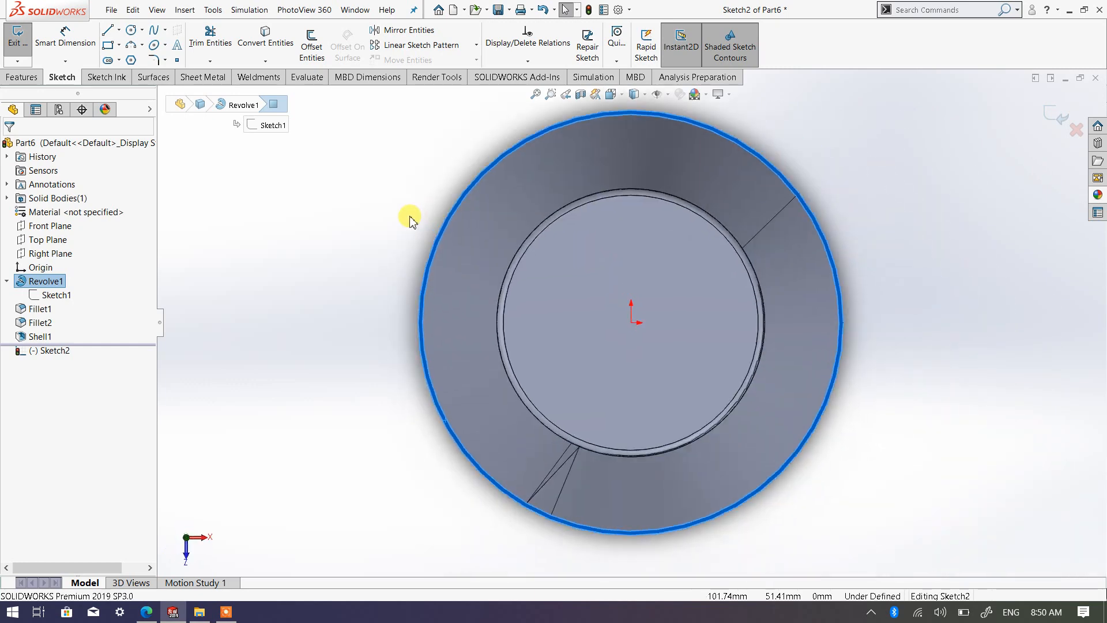
Offset the rim's outer circular edge 1 mm inward with the direction reversed, placing a circle midway across the wall.
scroll(456, 230, "down", 5)
scroll(503, 277, "down", 2)
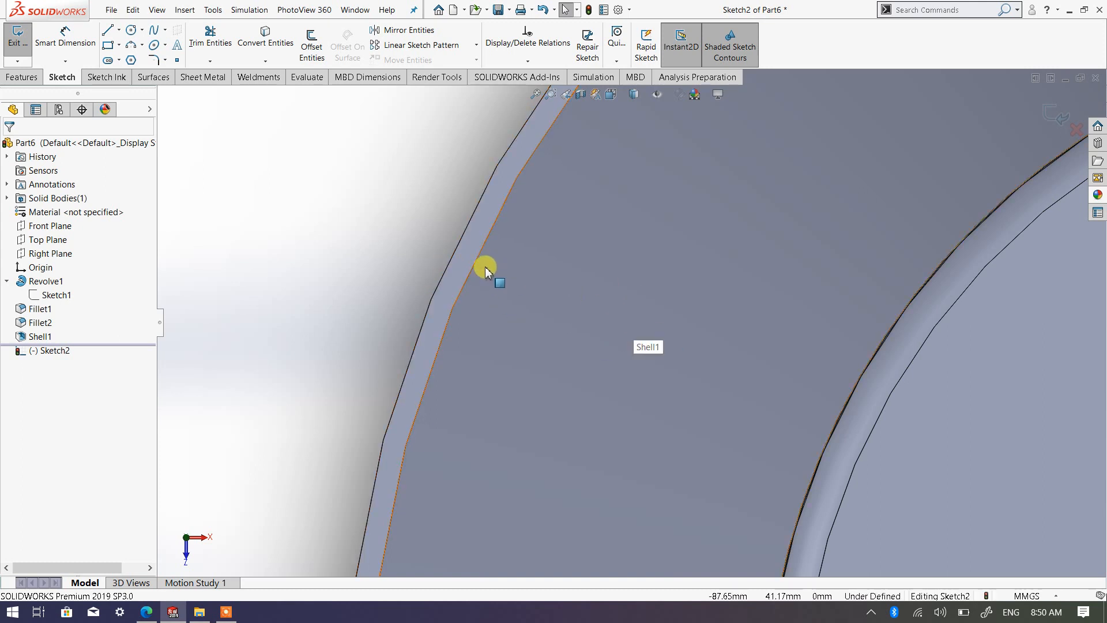
left_click(310, 42)
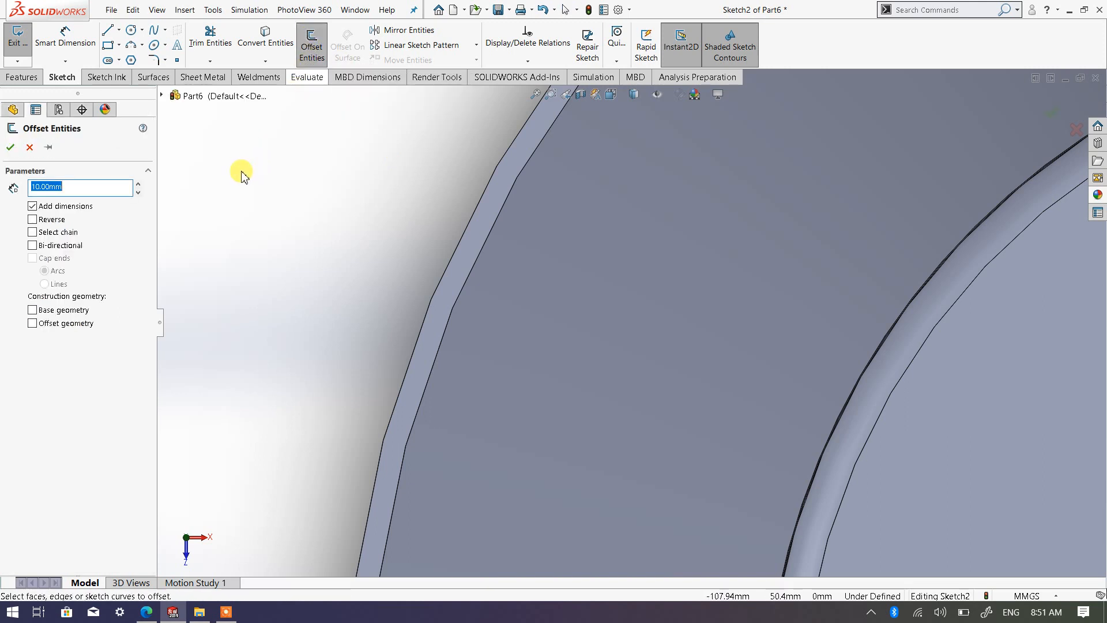
type("1")
key("Return")
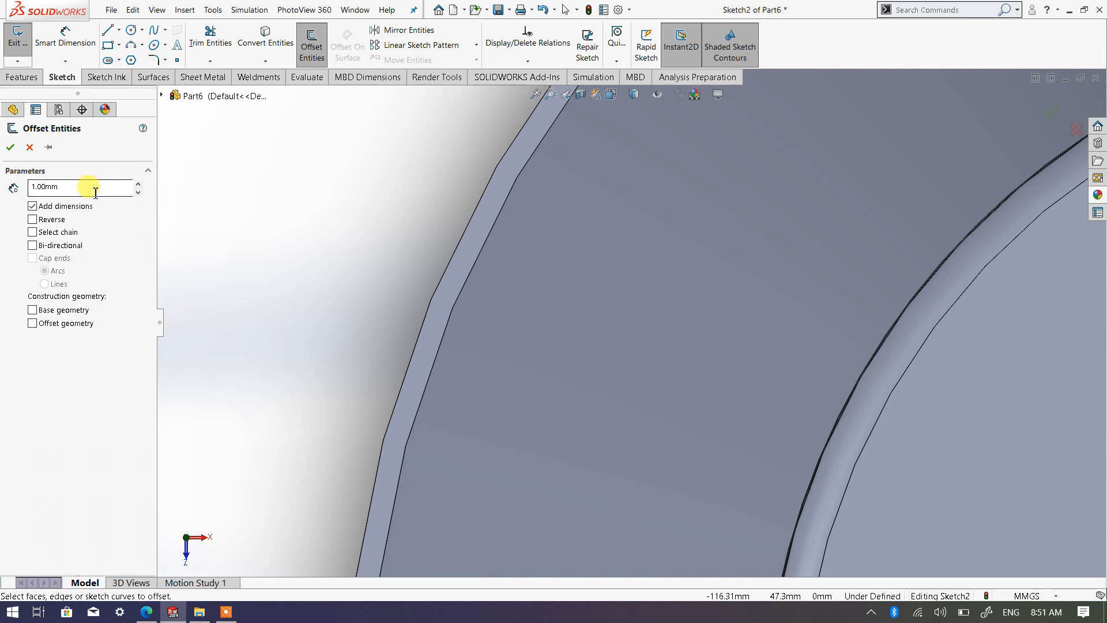
left_click(445, 286)
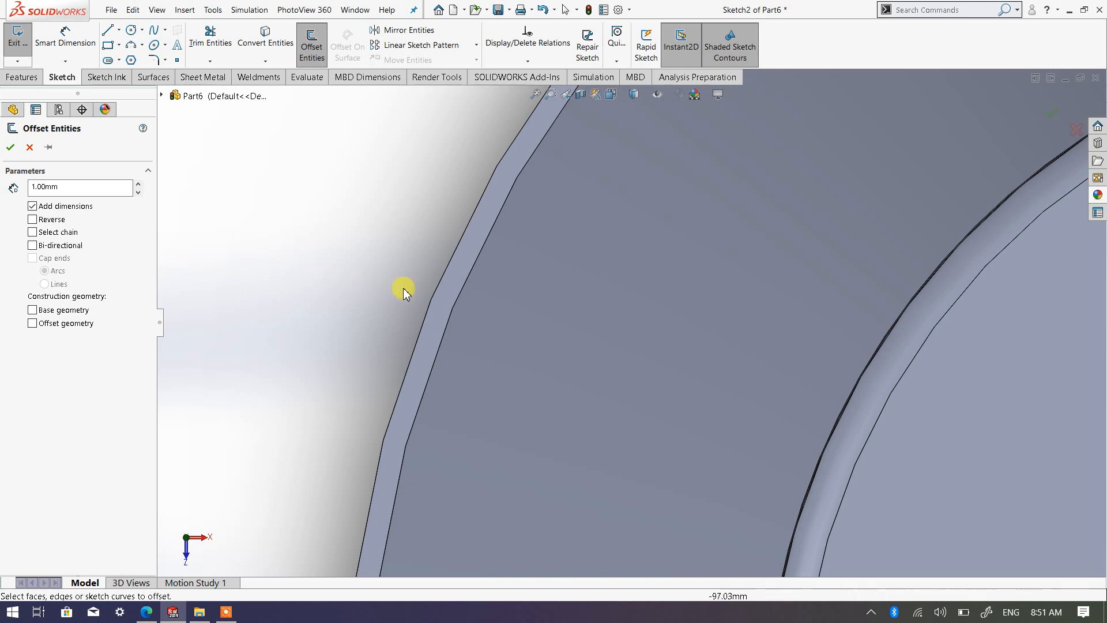
left_click(444, 278)
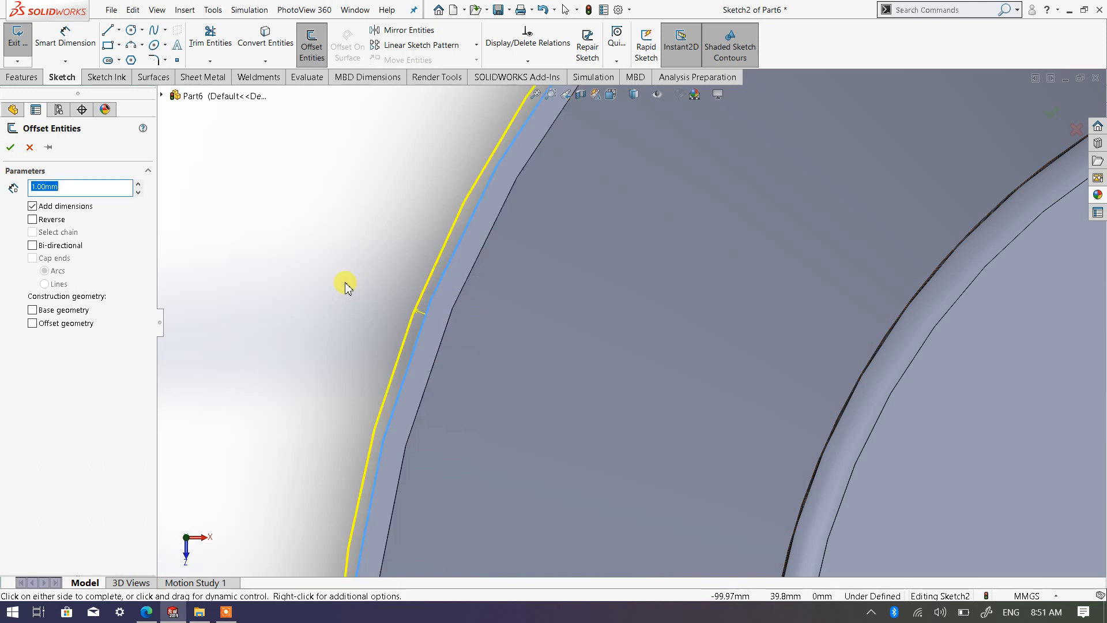
left_click(50, 222)
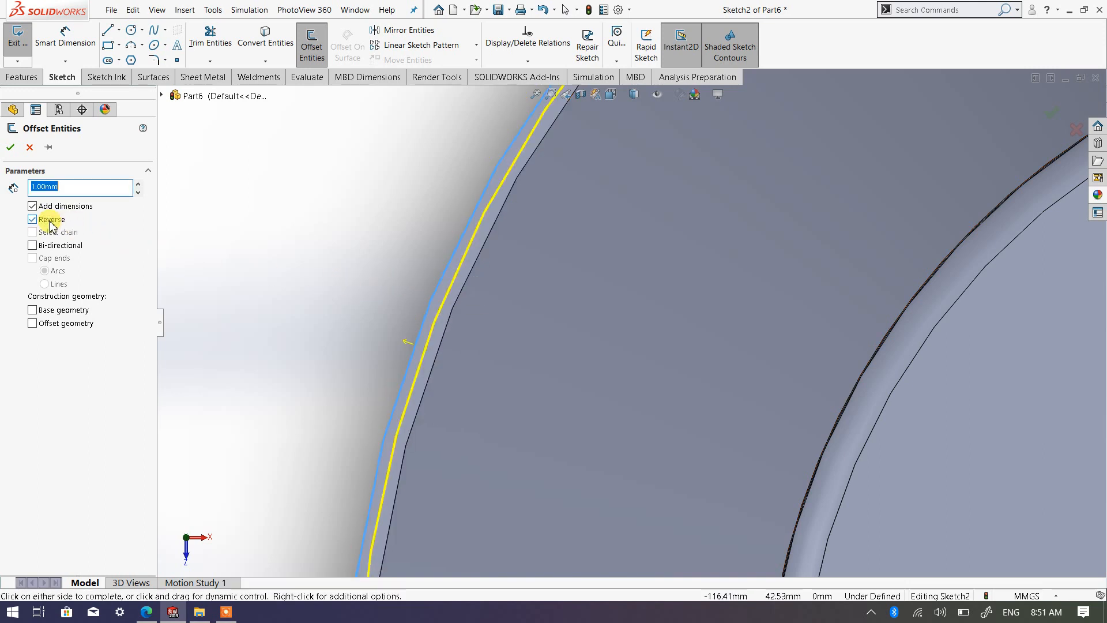
left_click(11, 147)
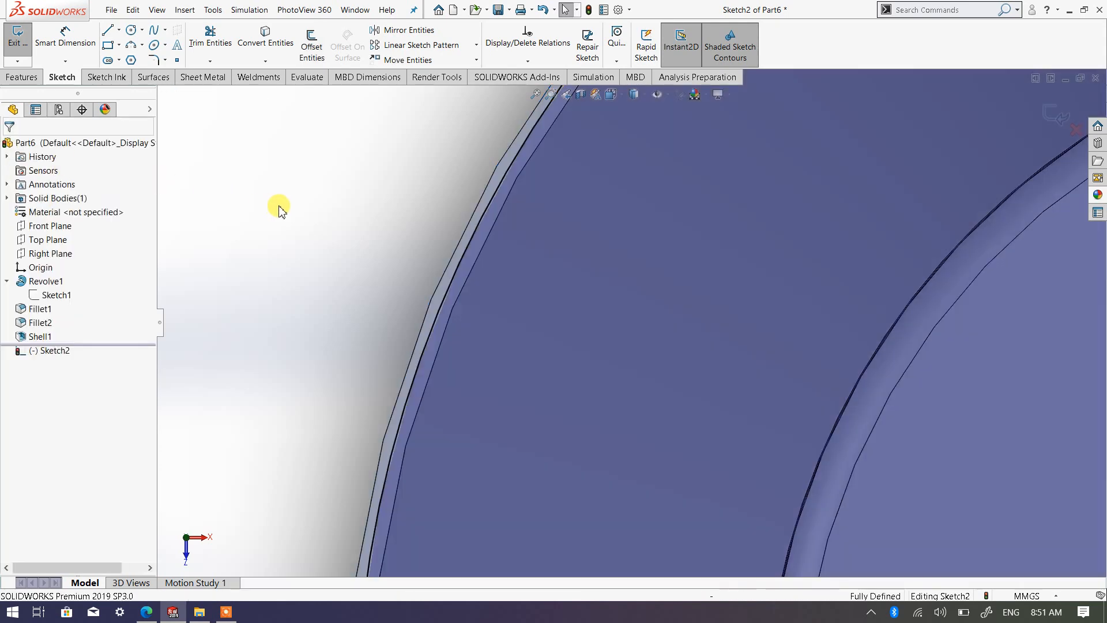
scroll(485, 317, "up", 8)
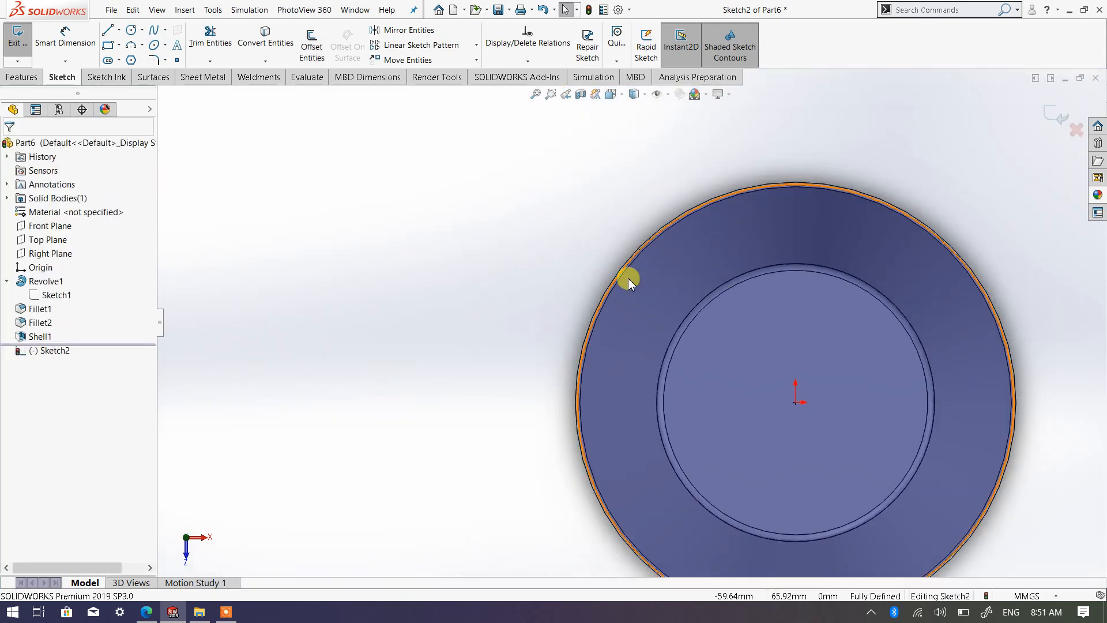
Move the 1 mm offset dimension clear of the cup's rim and exit the path sketch.
scroll(790, 455, "up", 3)
middle_click_drag(791, 456, 788, 353)
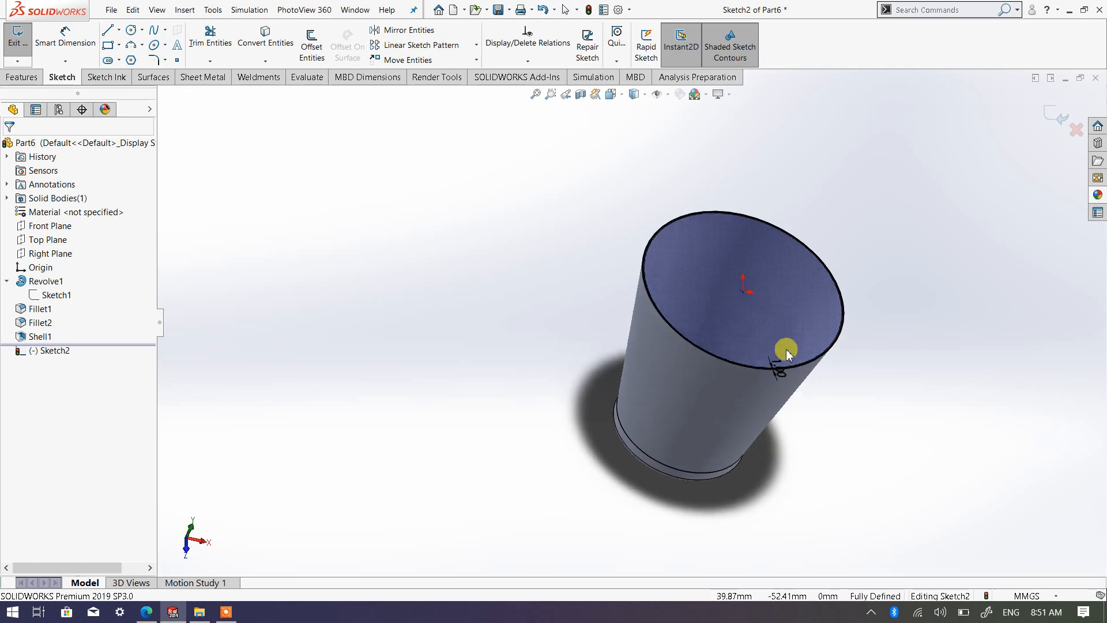
left_click_drag(781, 370, 831, 401)
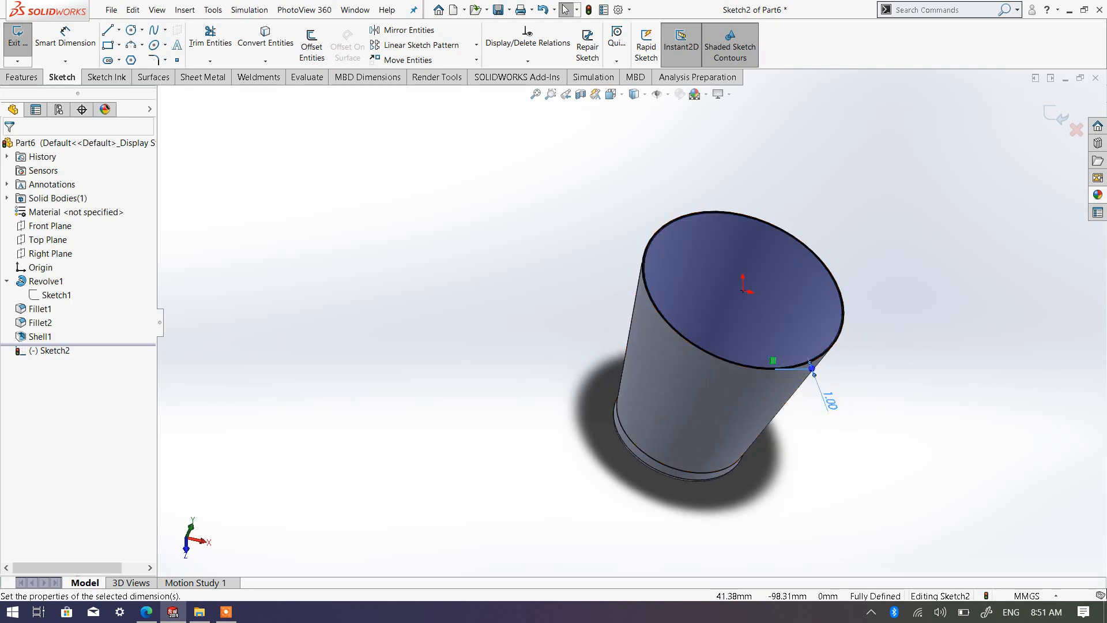
scroll(761, 371, "down", 6)
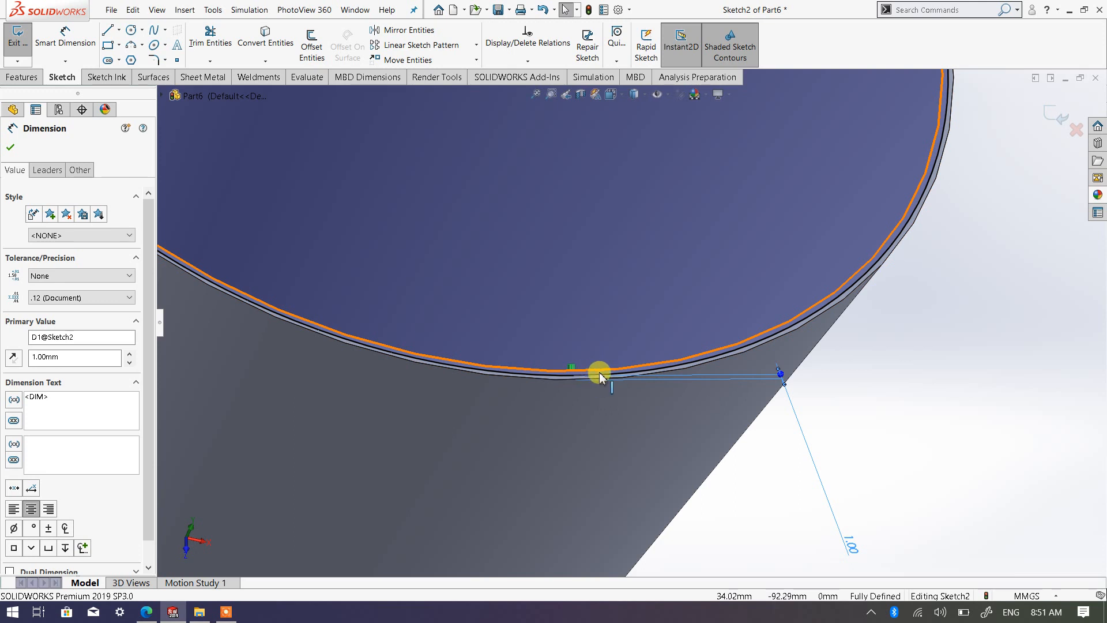
scroll(600, 369, "up", 3)
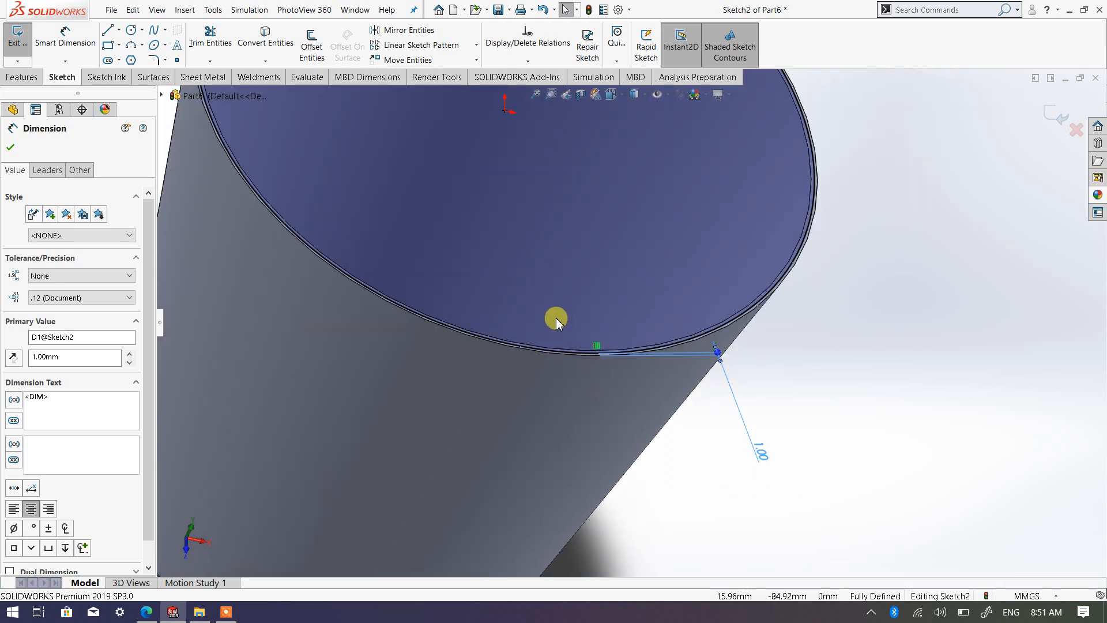
scroll(557, 321, "up", 5)
left_click(10, 147)
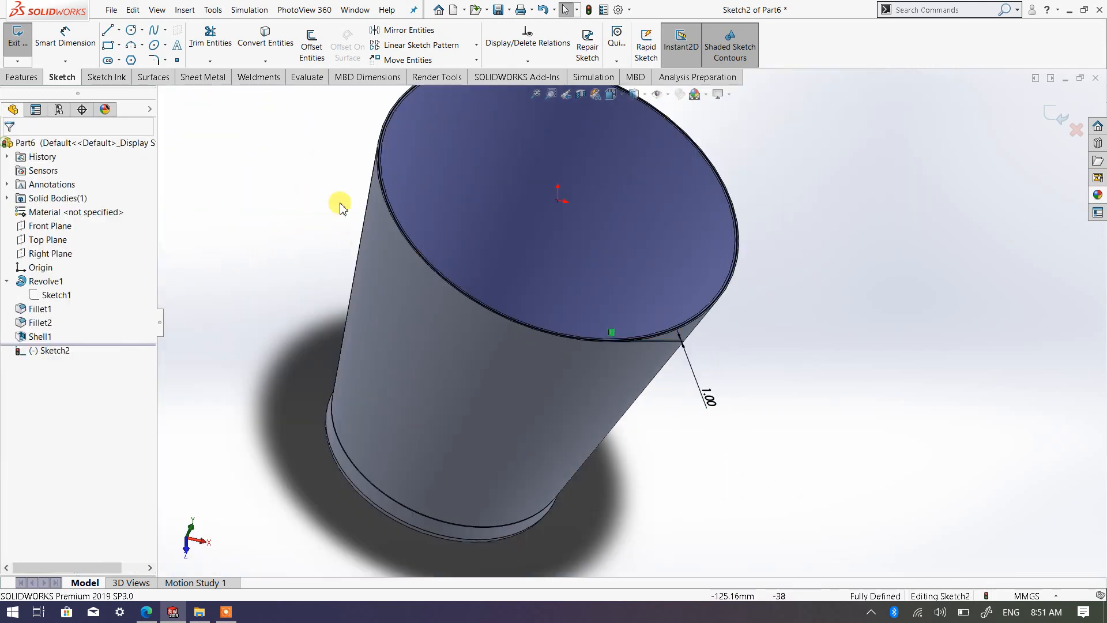
scroll(346, 179, "down", 2)
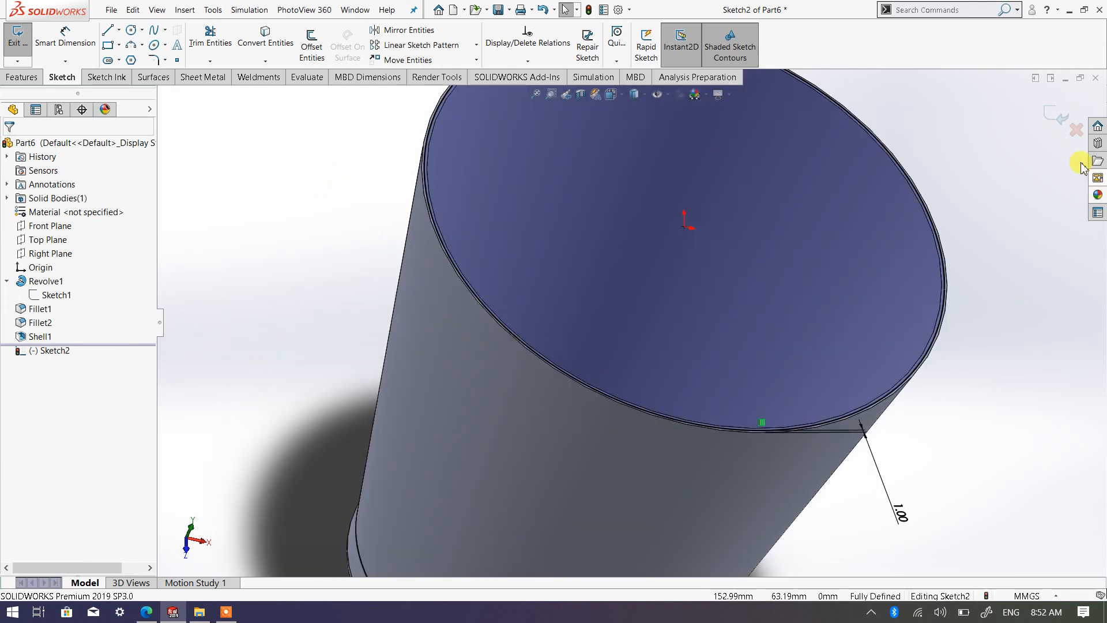
left_click(1060, 120)
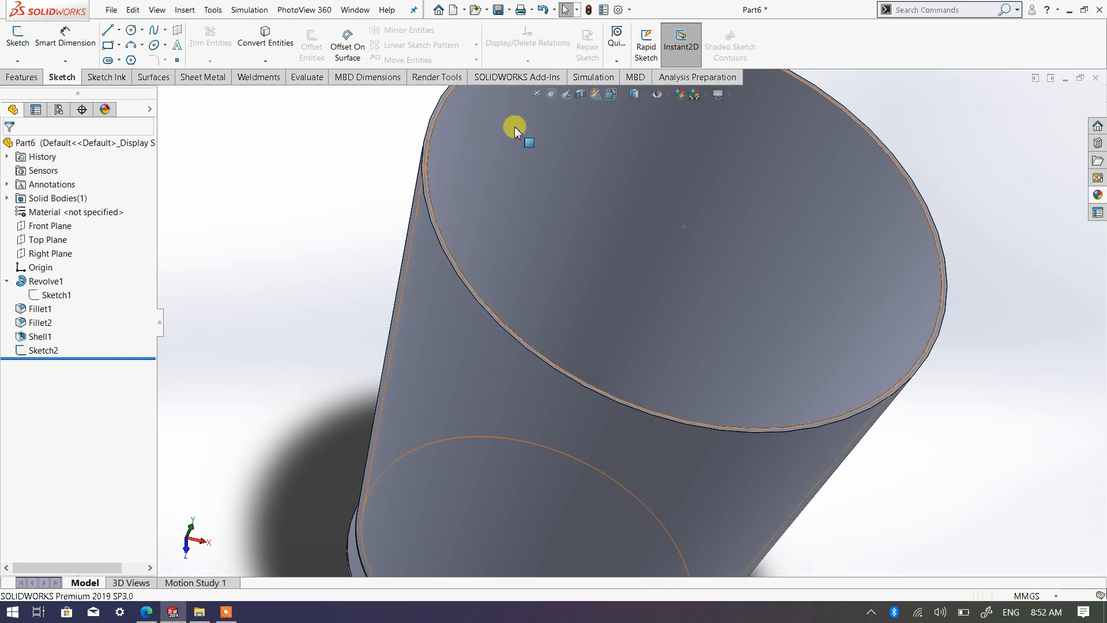
Start a new sketch on the Right Plane and look straight at it.
left_click(612, 95)
mouse_move(677, 118)
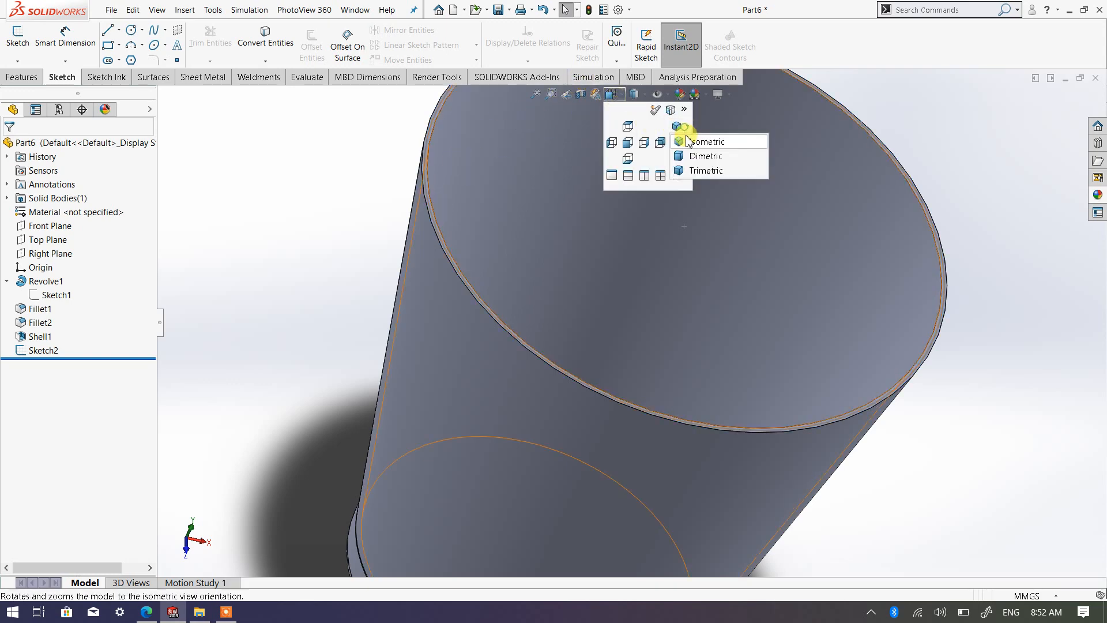
left_click(695, 142)
scroll(628, 264, "down", 3)
scroll(569, 296, "down", 1)
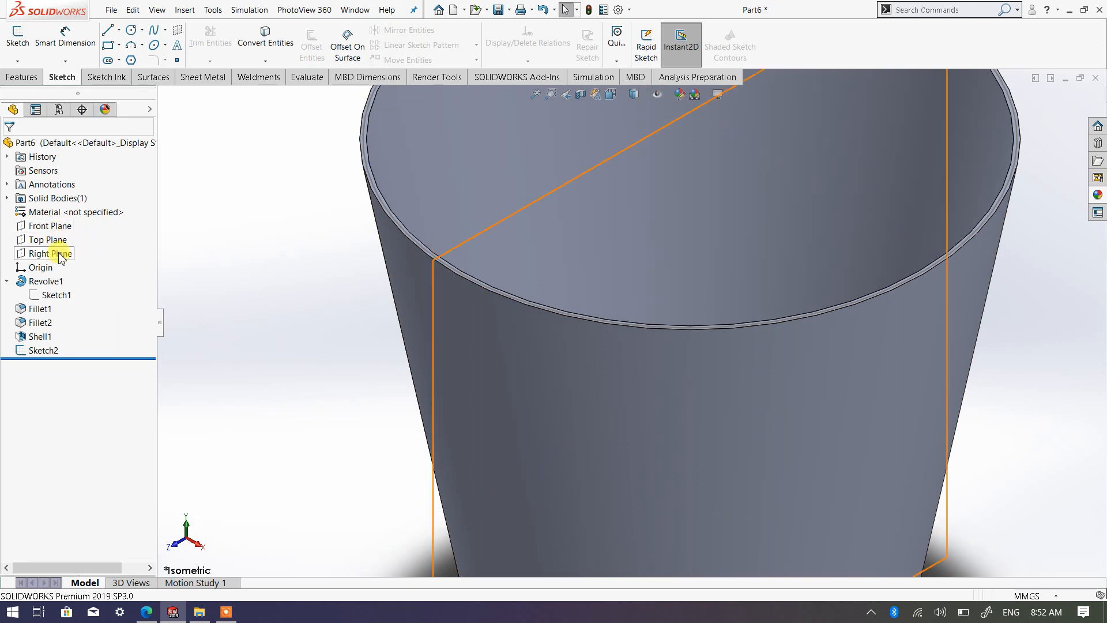
key("z")
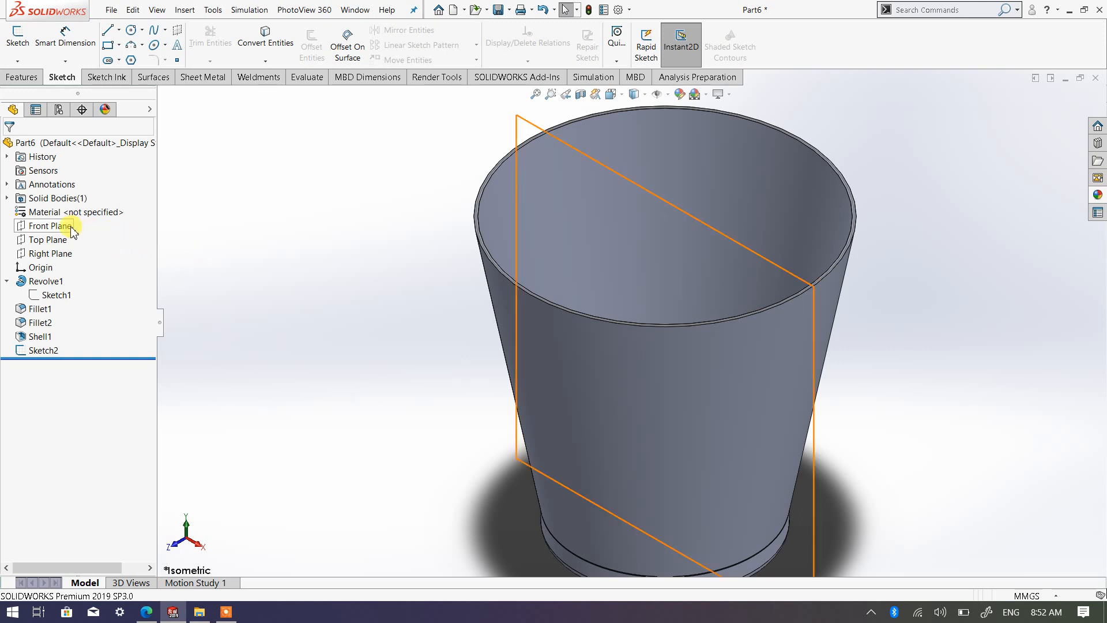
left_click(55, 253)
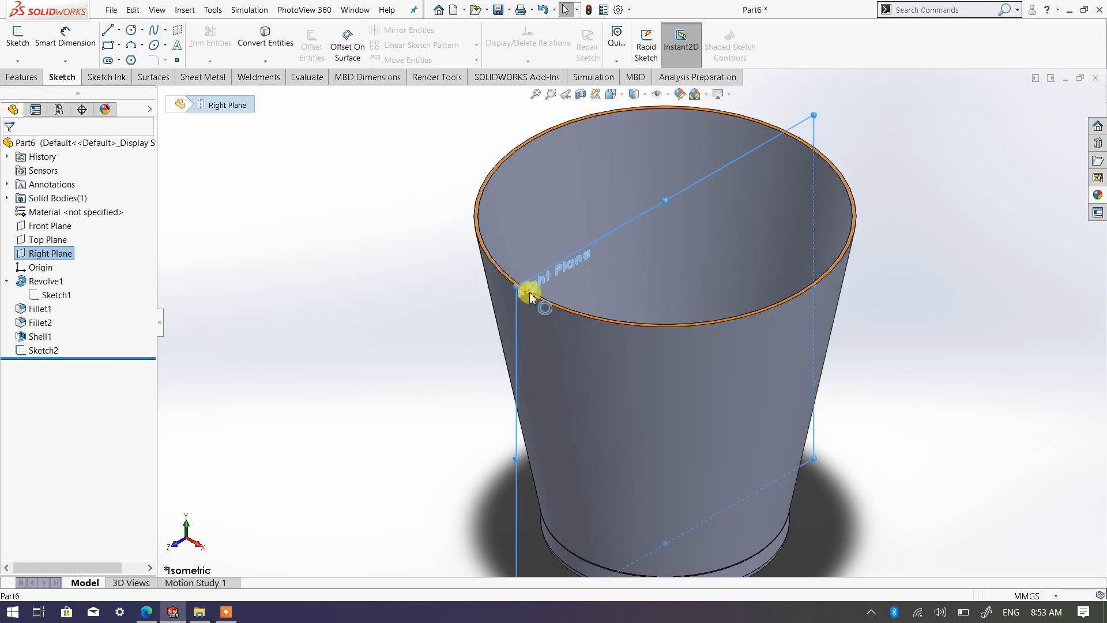
scroll(527, 298, "down", 2)
scroll(530, 299, "down", 1)
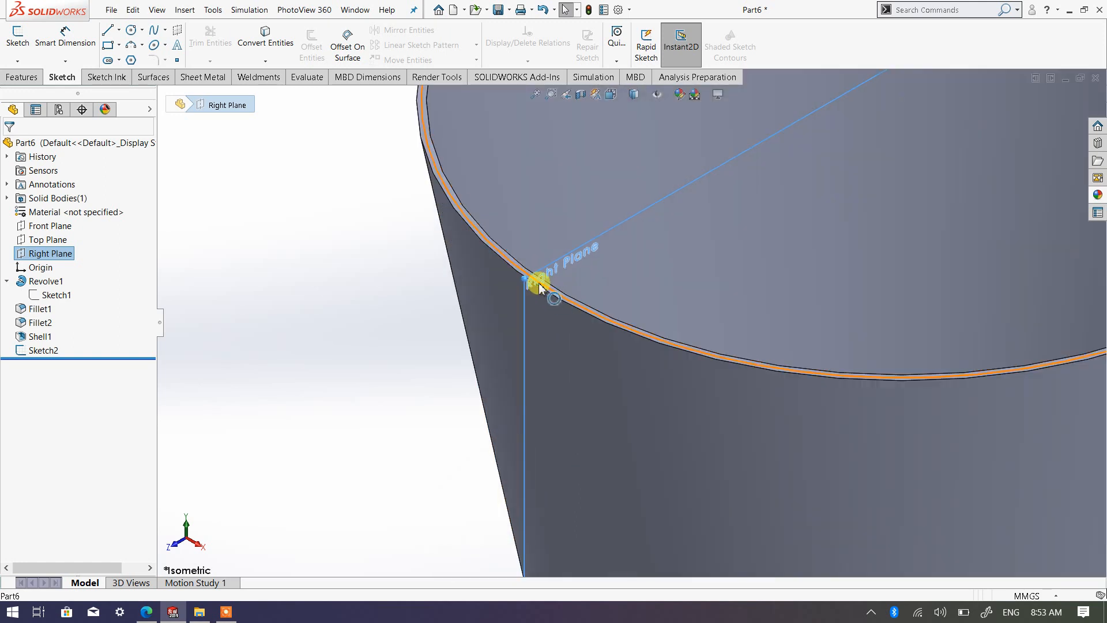
scroll(415, 284, "up", 5)
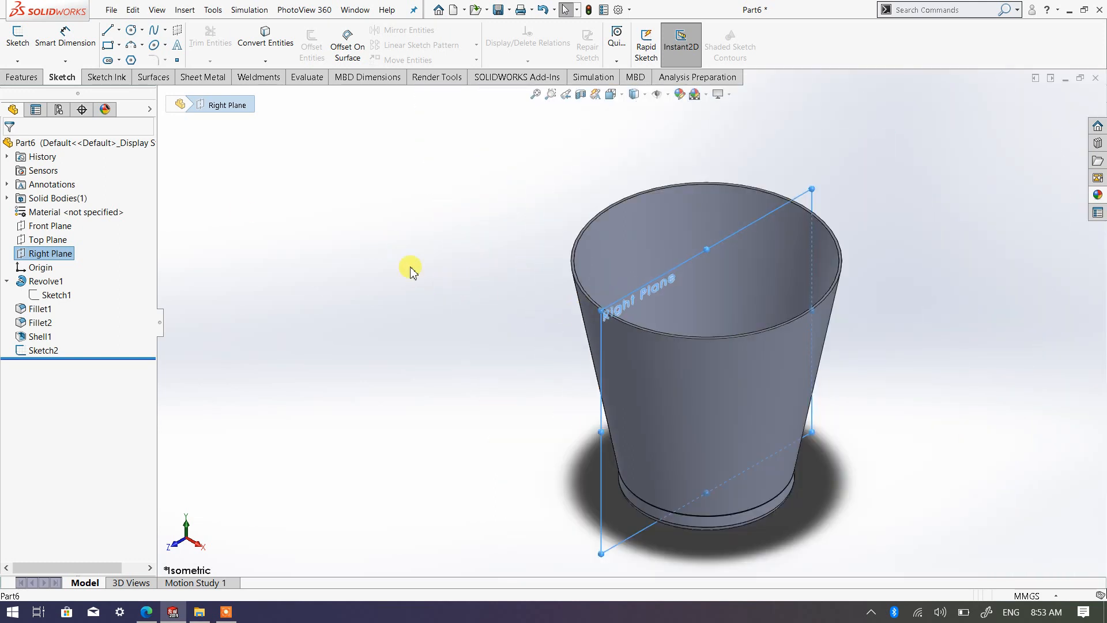
left_click(17, 36)
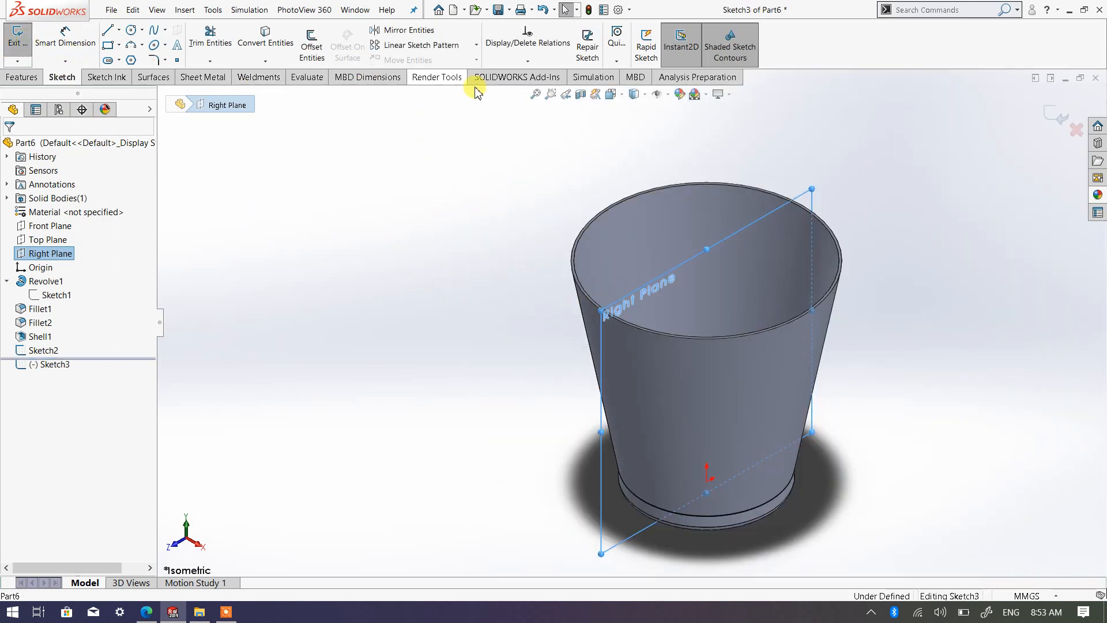
left_click(613, 94)
left_click(681, 154)
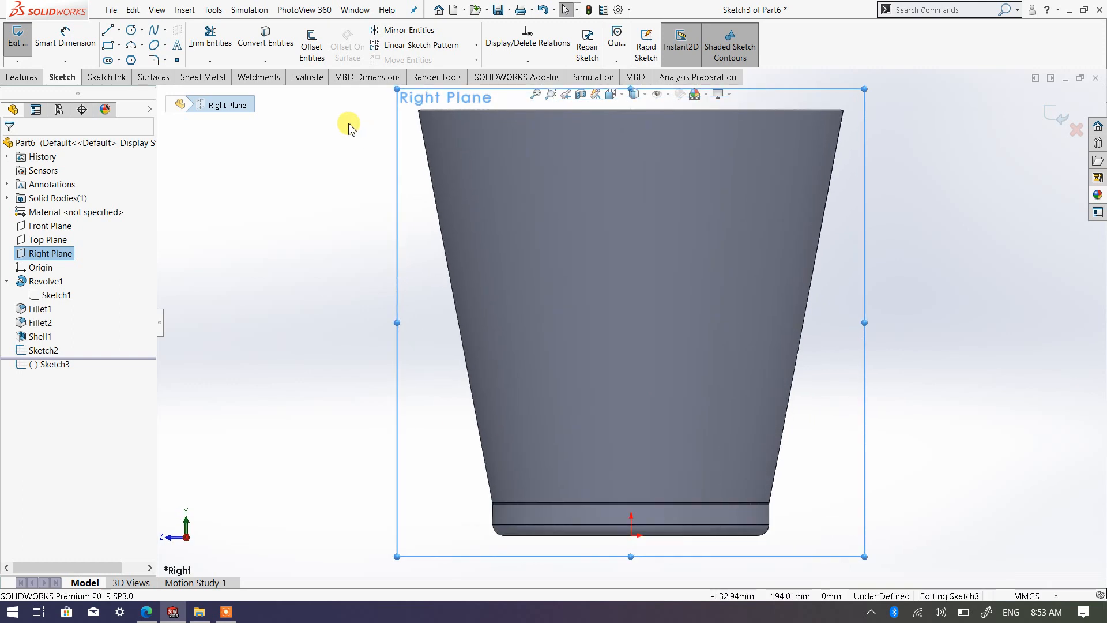
Sketch a circle of about 2 mm radius centred on the rim's top edge, 1 mm in from its outer corner.
scroll(428, 124, "down", 3)
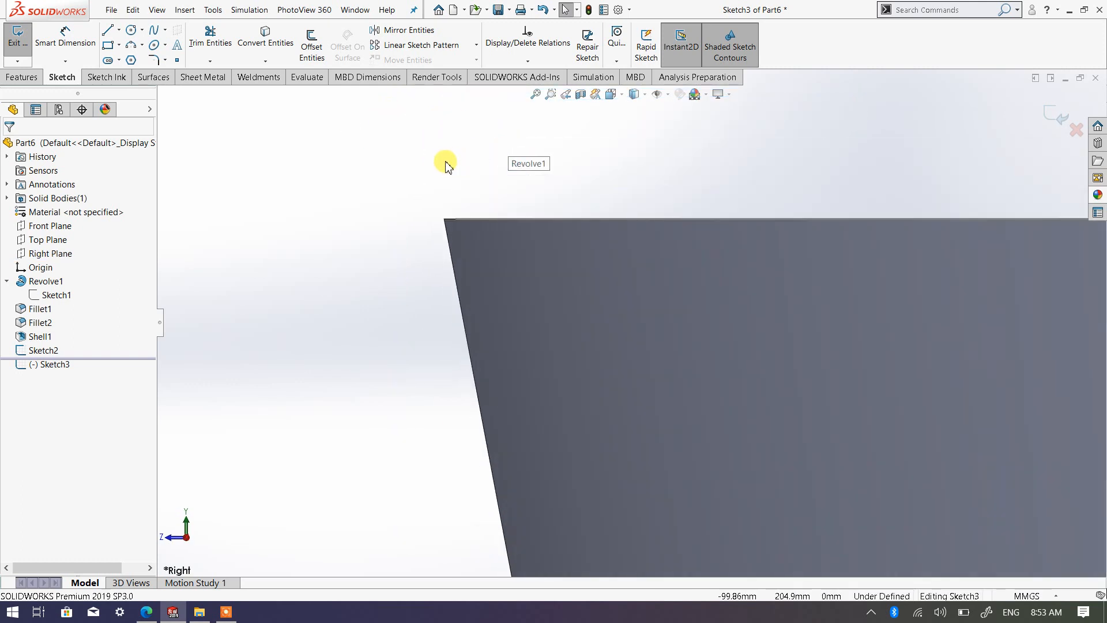
left_click(134, 32)
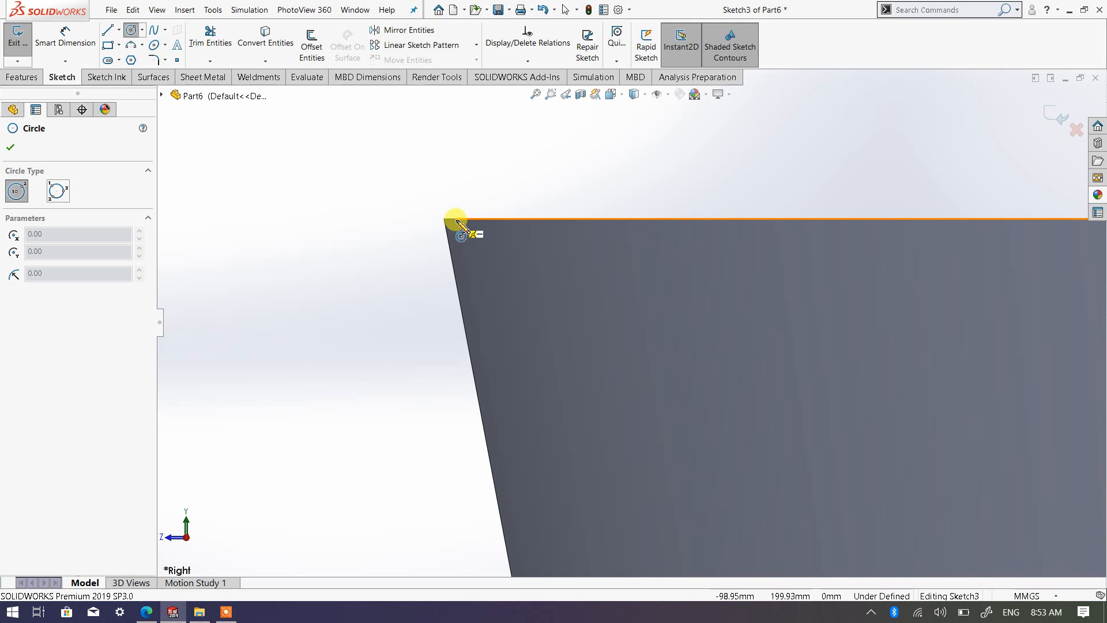
left_click(456, 219)
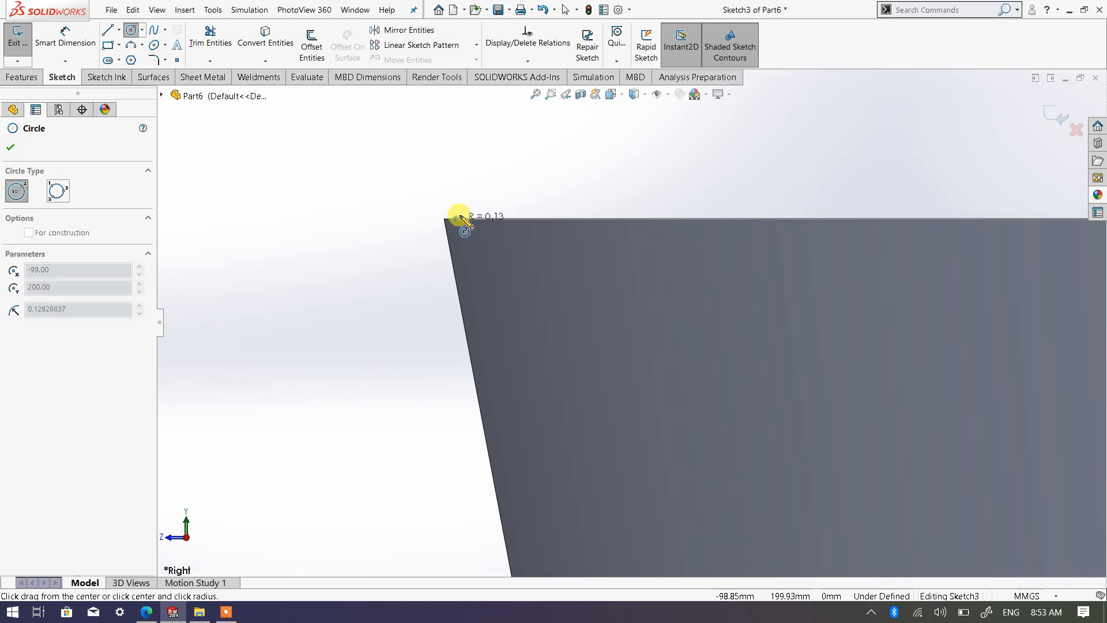
left_click(467, 197)
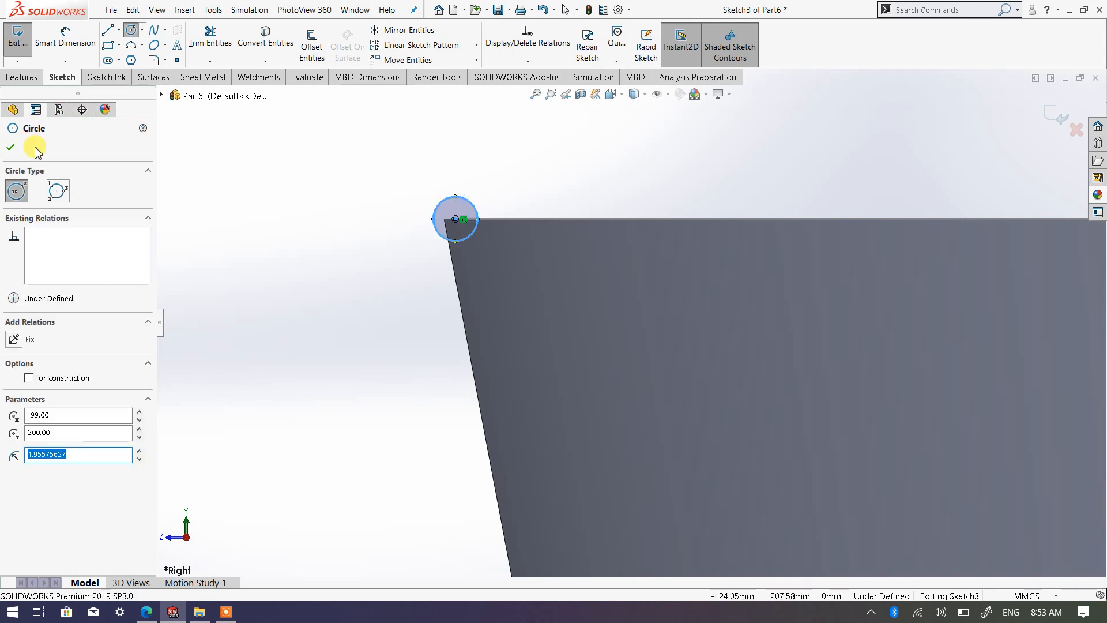
left_click(10, 147)
Dimension the profile circle's diameter as 3 mm and leave the dimension tool.
left_click(72, 43)
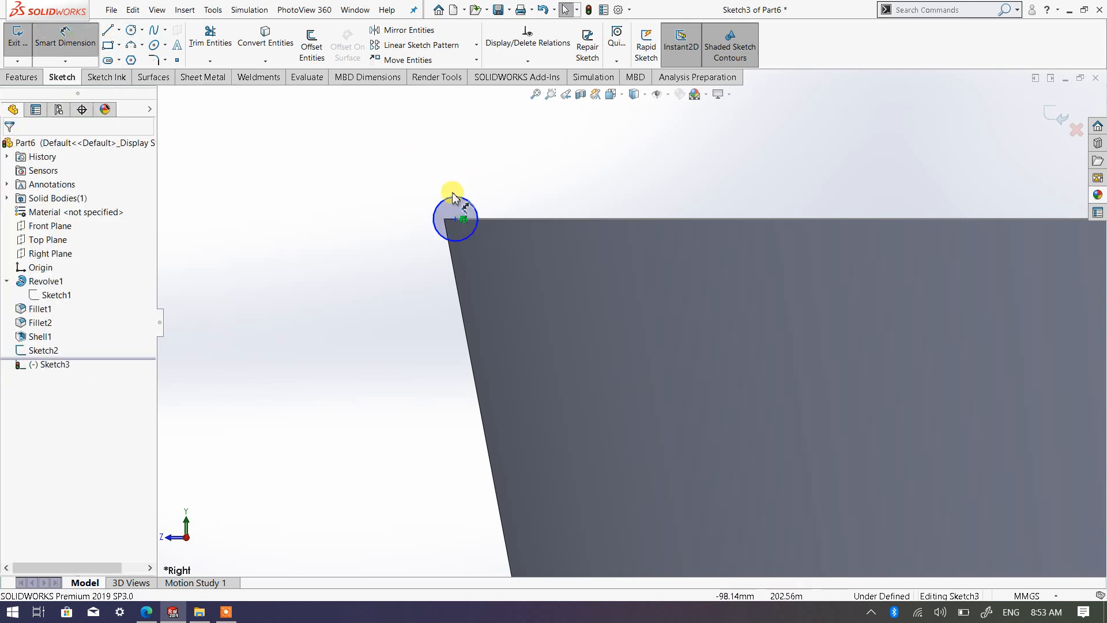
left_click(445, 202)
left_click(392, 174)
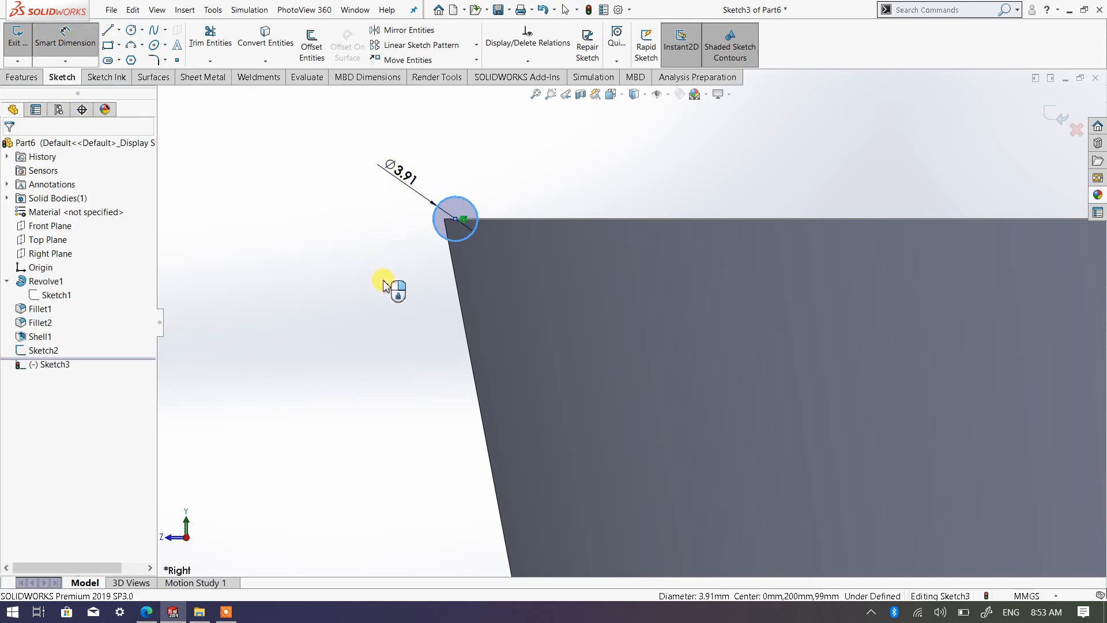
type("3")
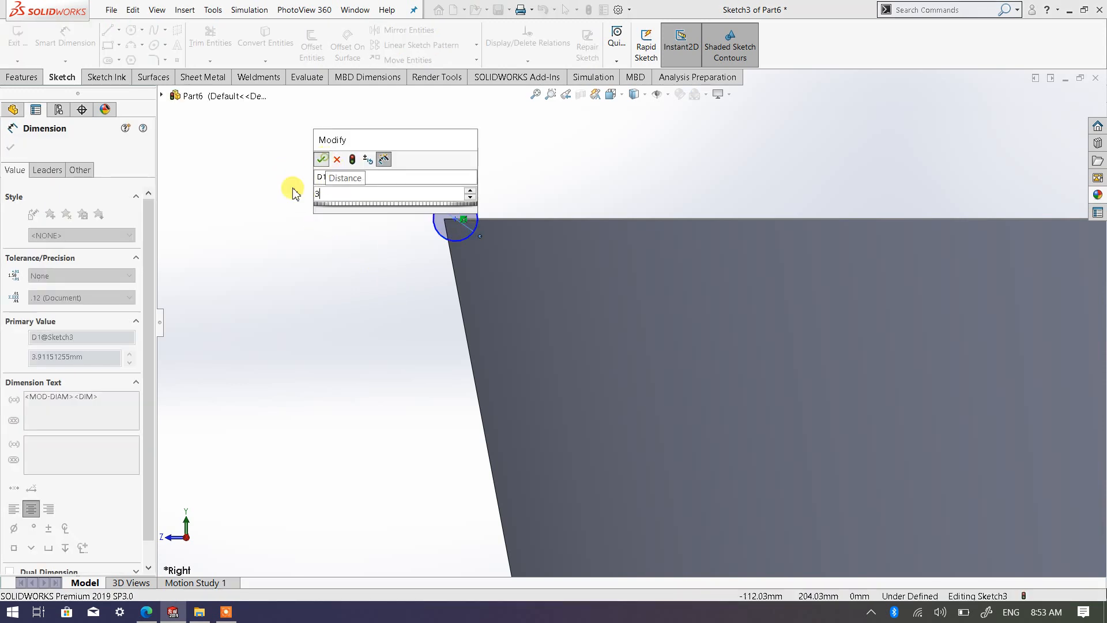
key("Return")
right_click(317, 212)
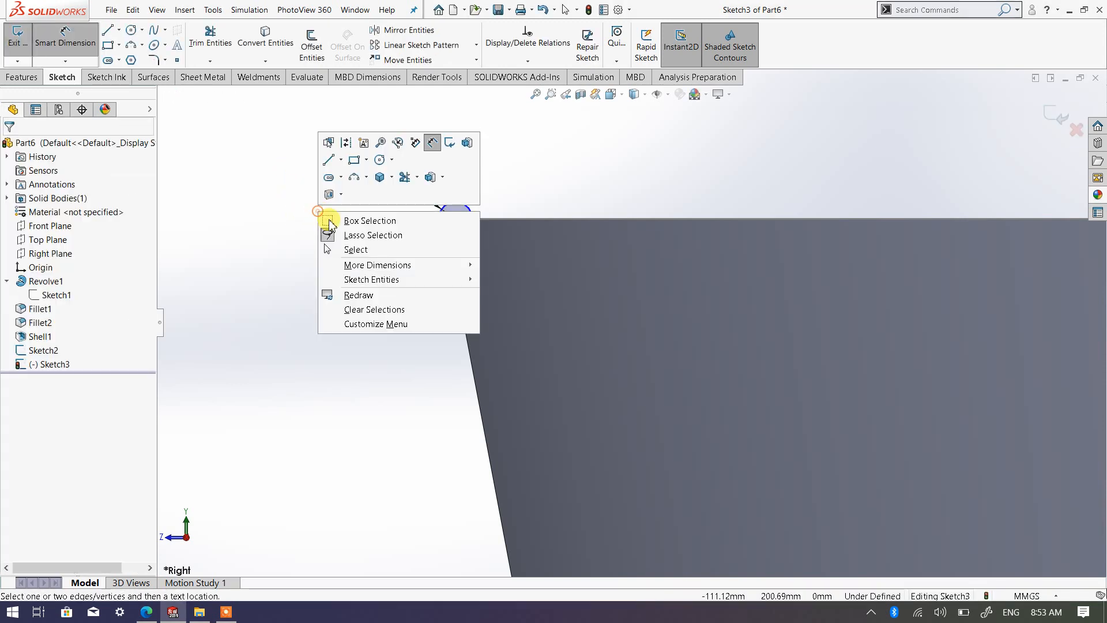
left_click(356, 237)
Examine how the profile circle sits on the circular path along the cup's rim.
middle_click_drag(370, 227, 391, 259)
middle_click_drag(396, 276, 511, 275)
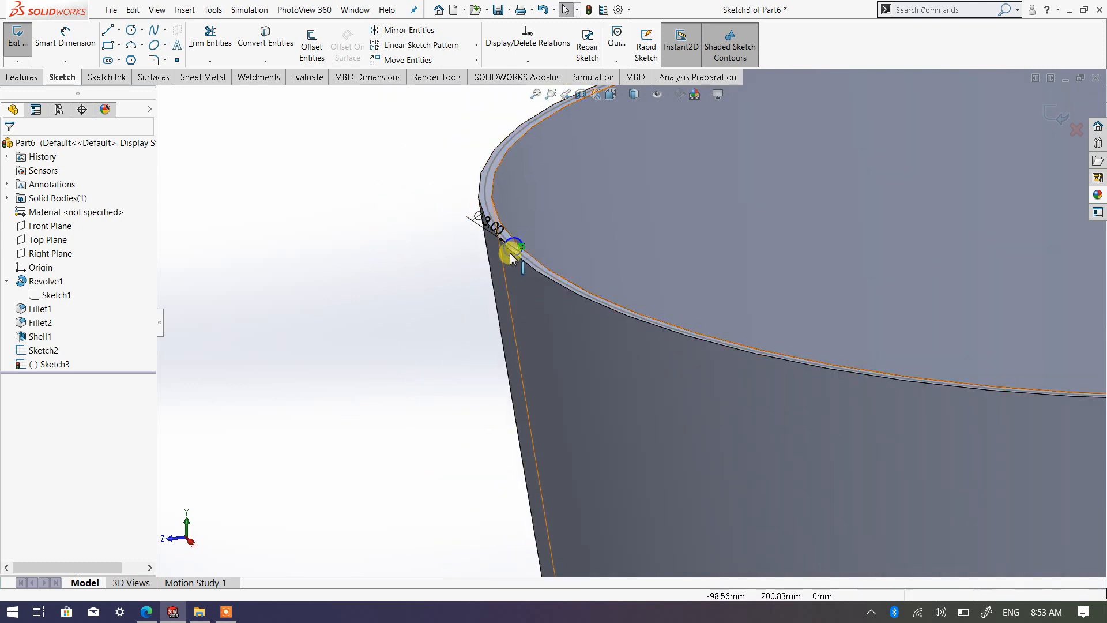
scroll(534, 260, "down", 2)
scroll(534, 257, "down", 3)
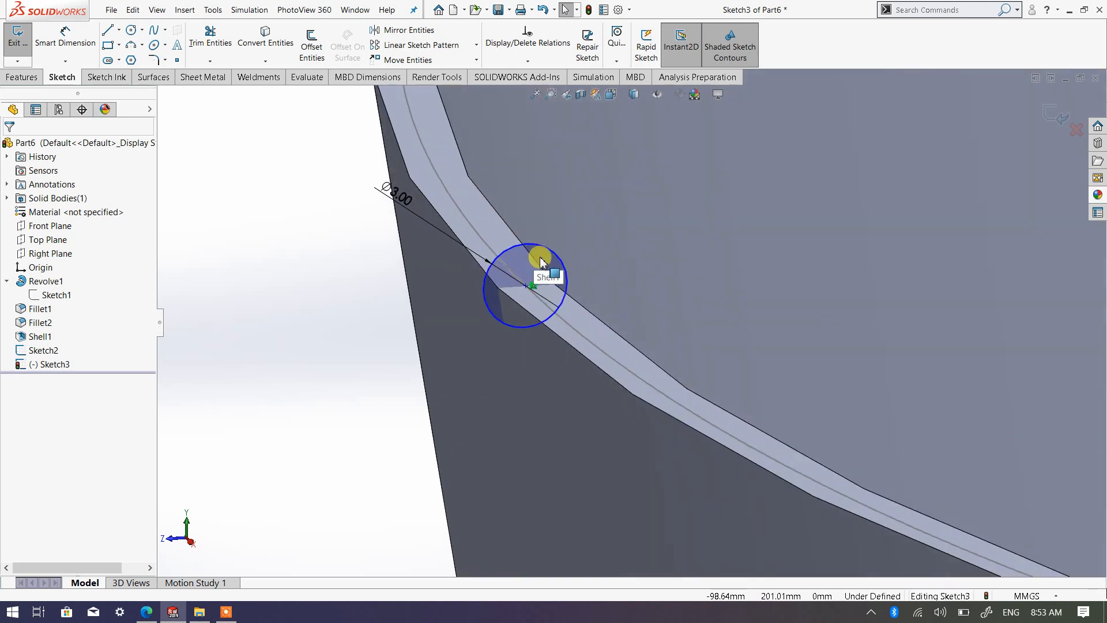
scroll(568, 312, "up", 2)
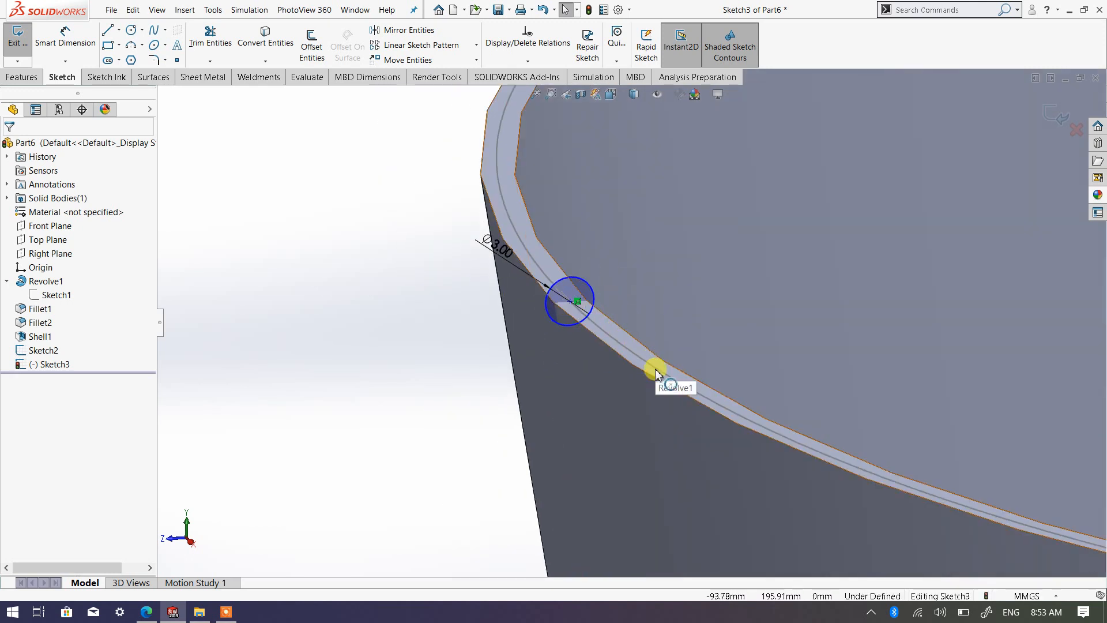
scroll(663, 363, "up", 2)
scroll(716, 352, "down", 2)
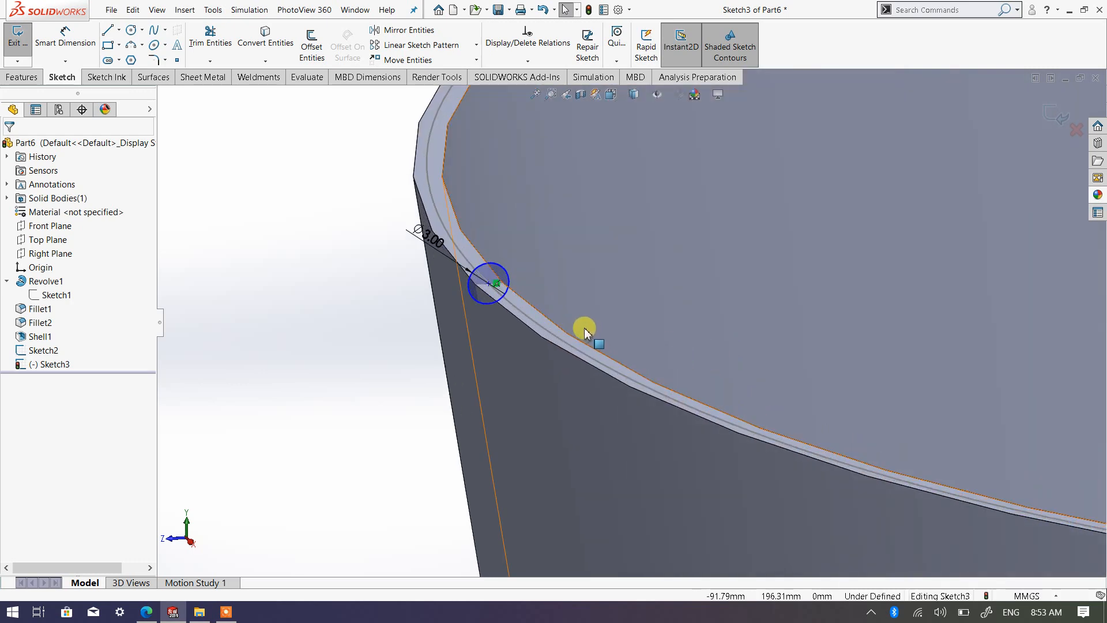
scroll(522, 306, "down", 3)
scroll(626, 321, "up", 3)
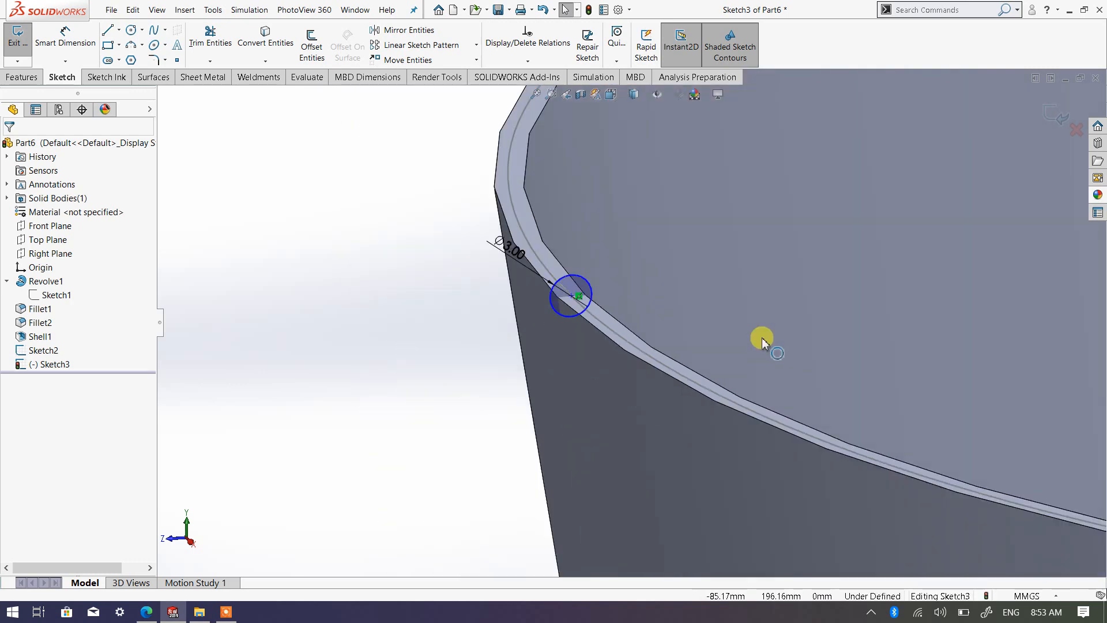
scroll(1026, 391, "up", 4)
scroll(638, 309, "down", 3)
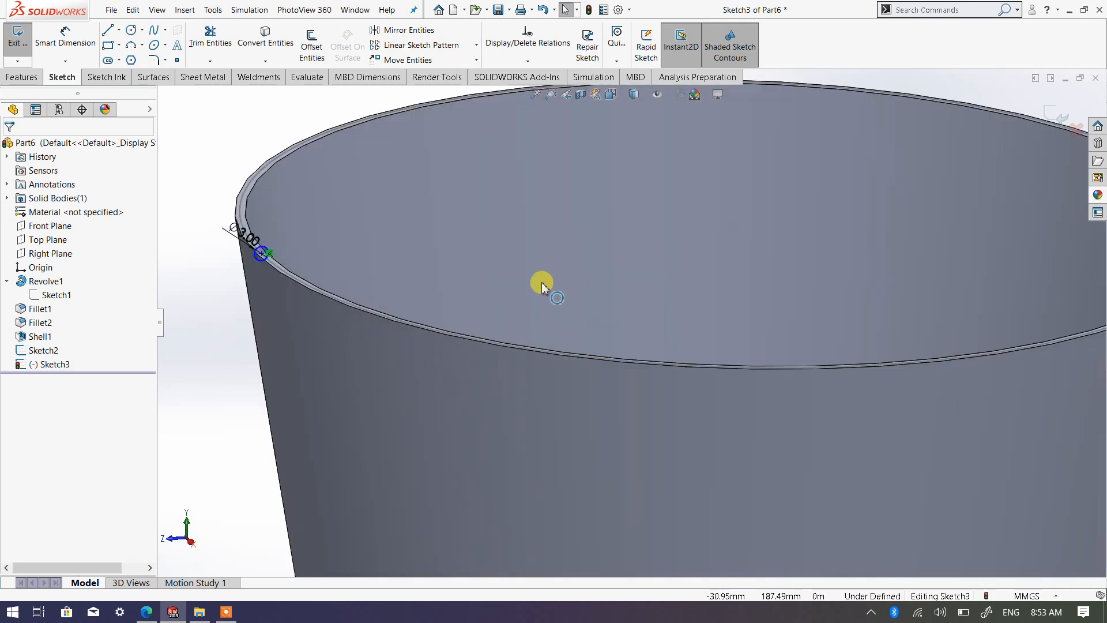
scroll(222, 248, "down", 3)
scroll(354, 277, "up", 4)
scroll(354, 277, "down", 3)
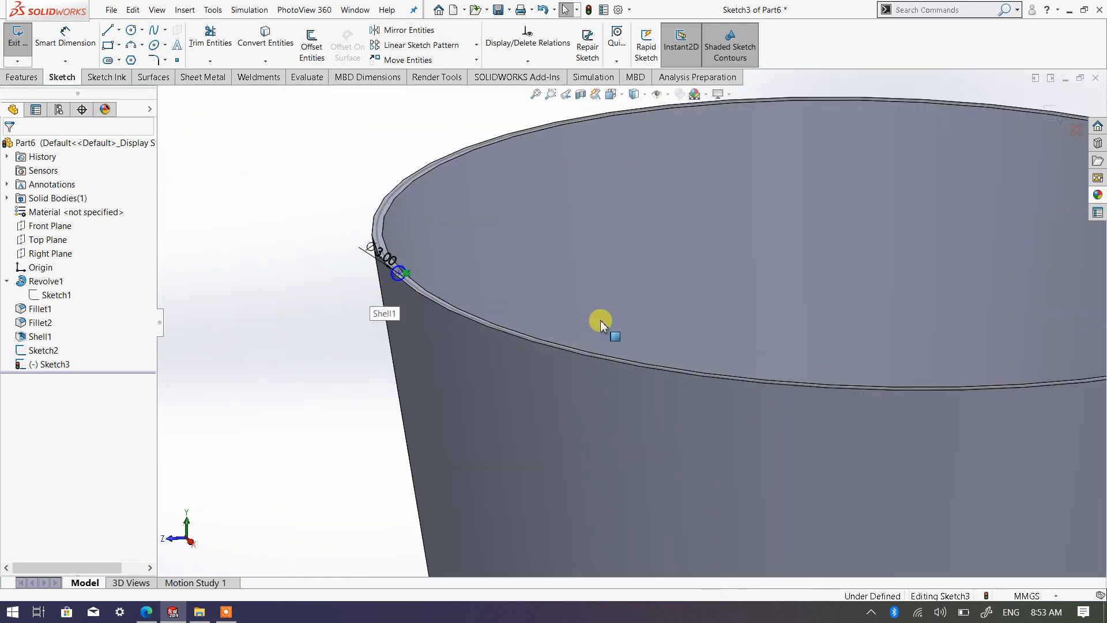
scroll(601, 324, "up", 4)
scroll(858, 349, "down", 3)
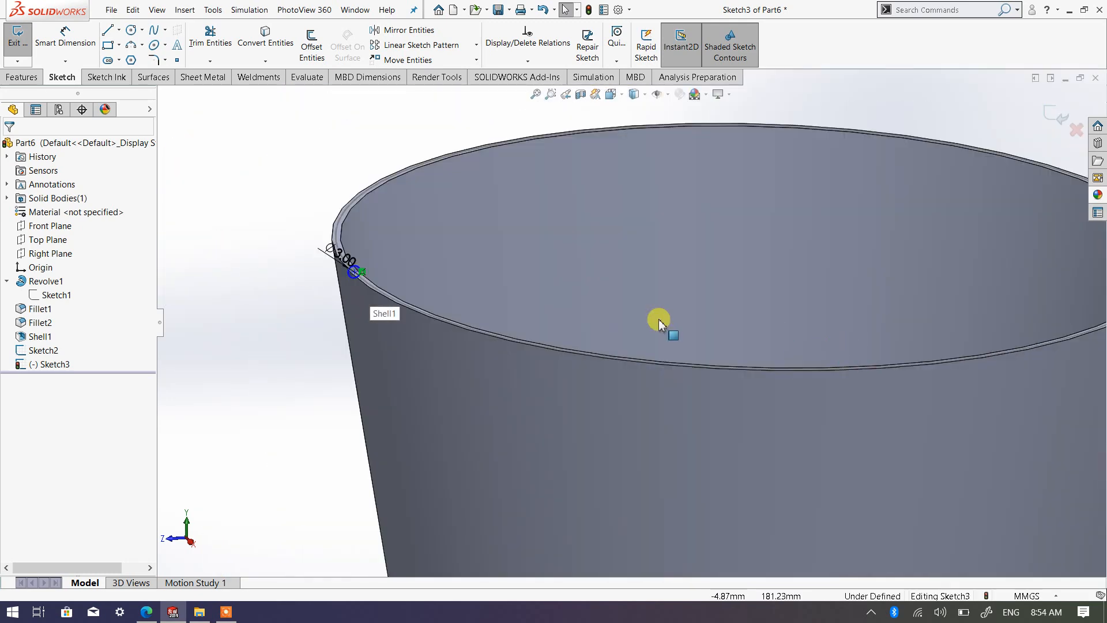
Move the 3 mm diameter dimension outside the cup and exit the profile sketch.
scroll(418, 320, "down", 2)
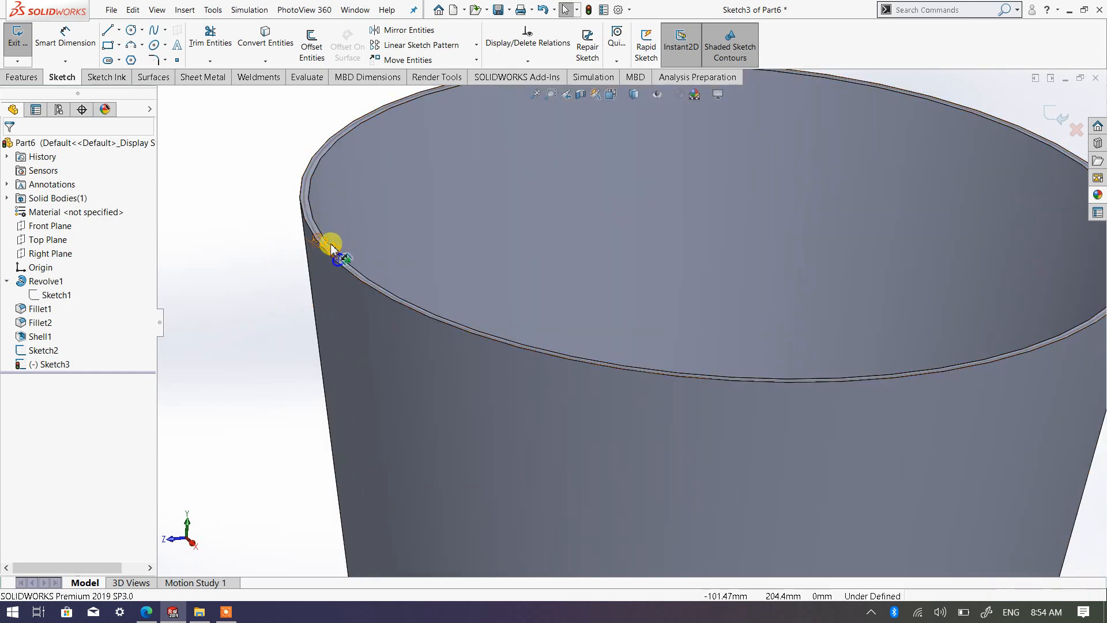
left_click_drag(332, 247, 264, 220)
left_click(716, 225)
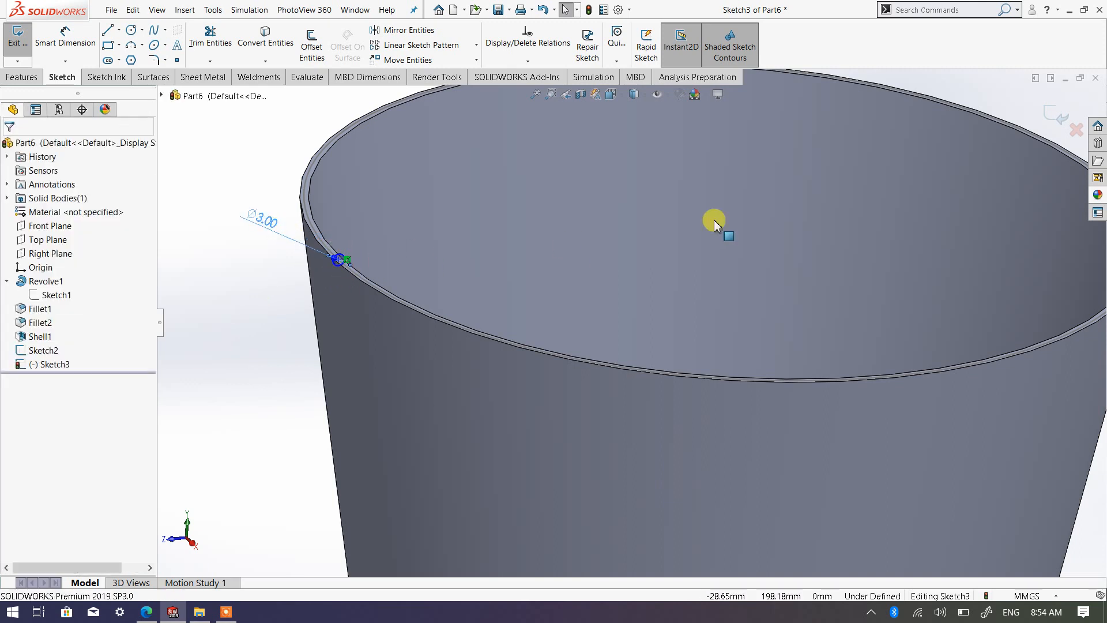
left_click(1061, 122)
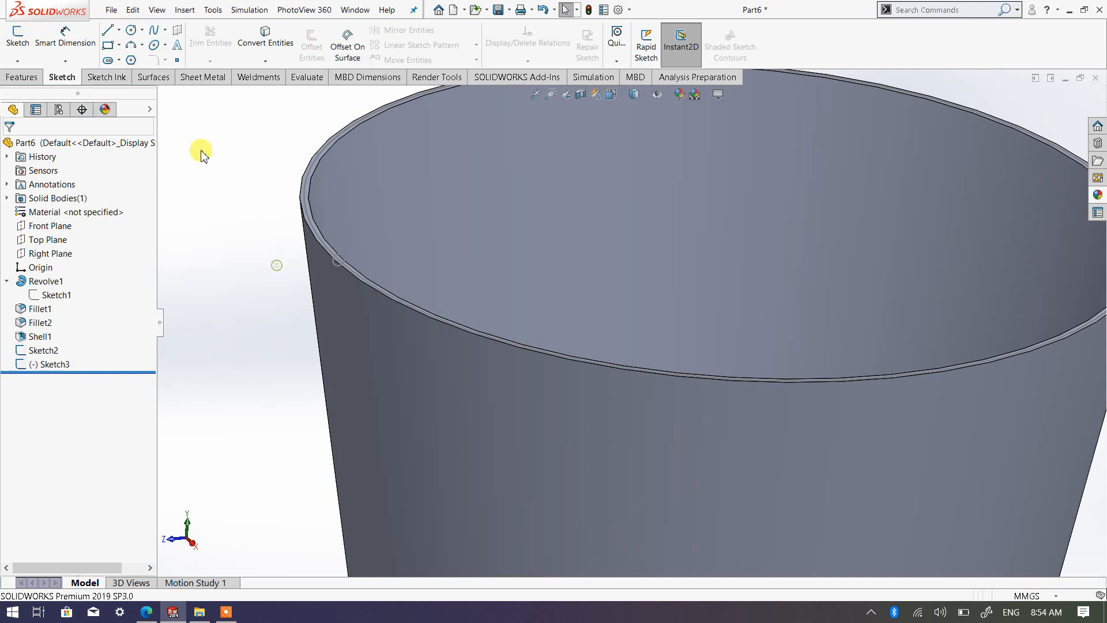
Create a Swept Boss/Base using the 3 mm circle sketch as profile and the circular rim sketch as path.
left_click(21, 77)
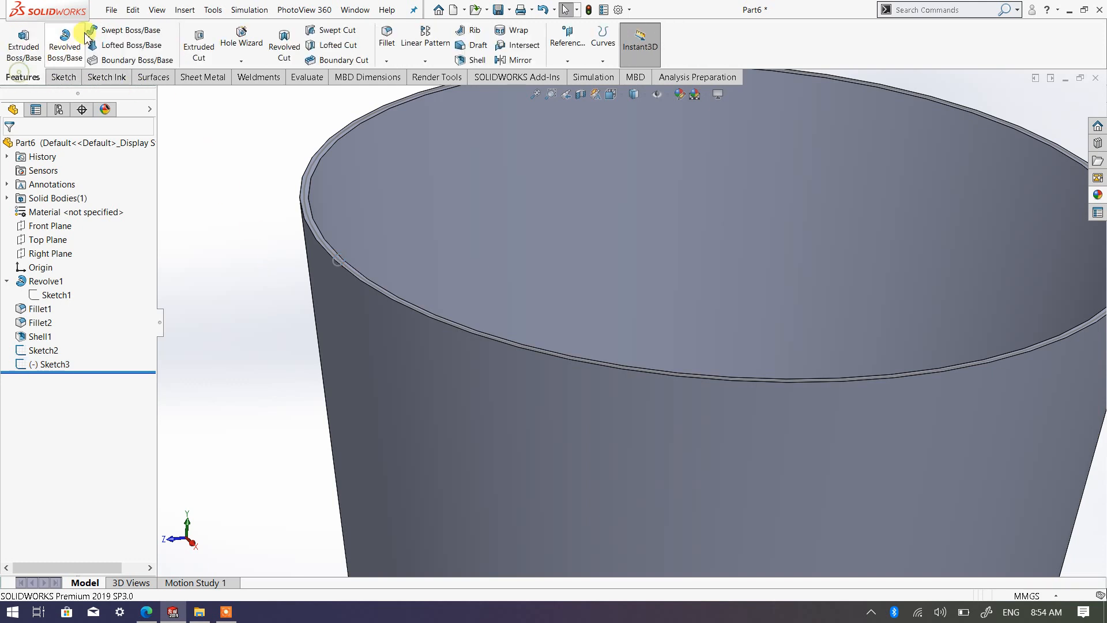
left_click(122, 32)
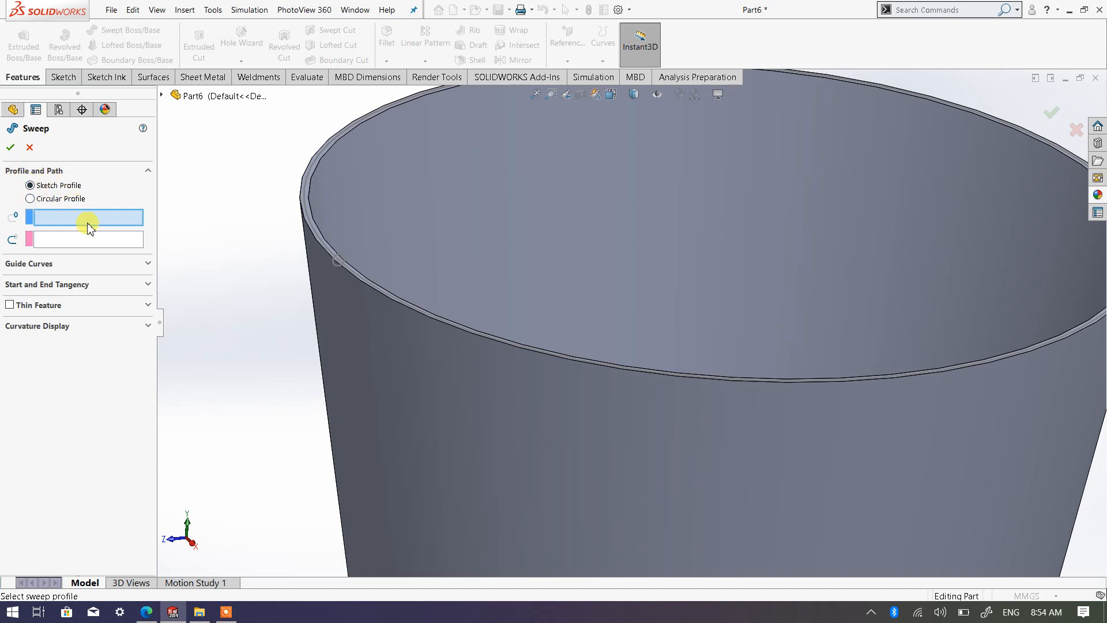
left_click(338, 263)
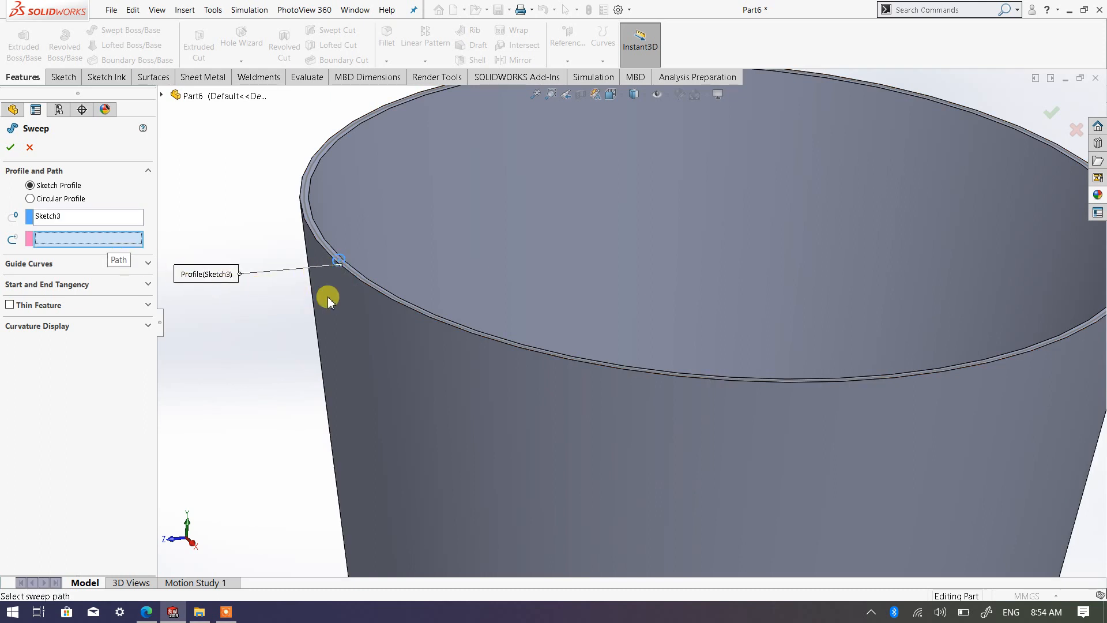
left_click(368, 286)
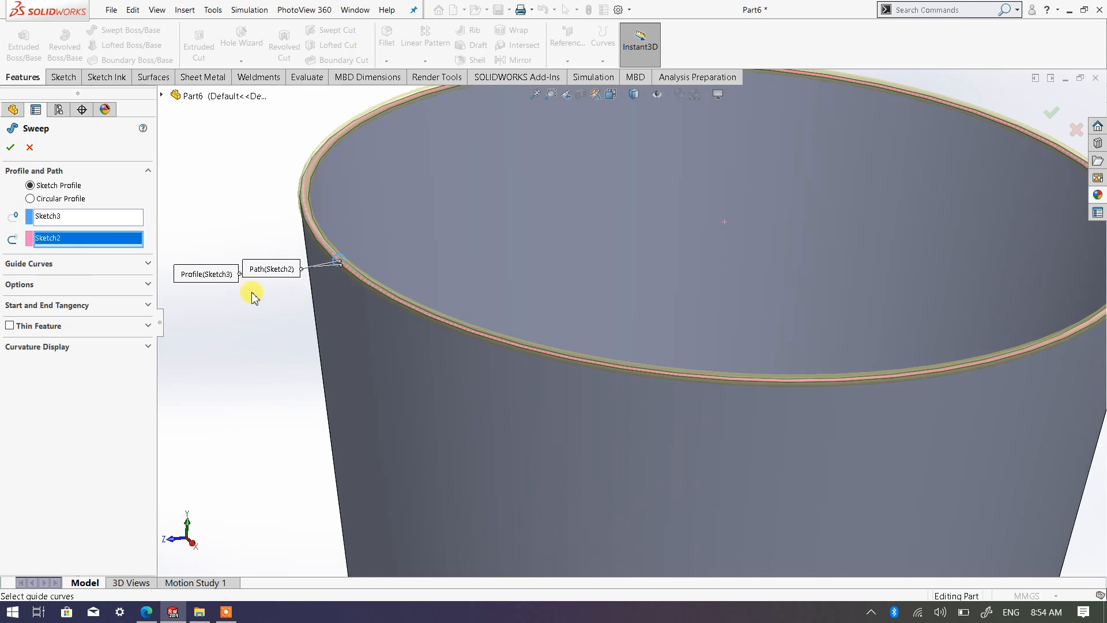
left_click(11, 148)
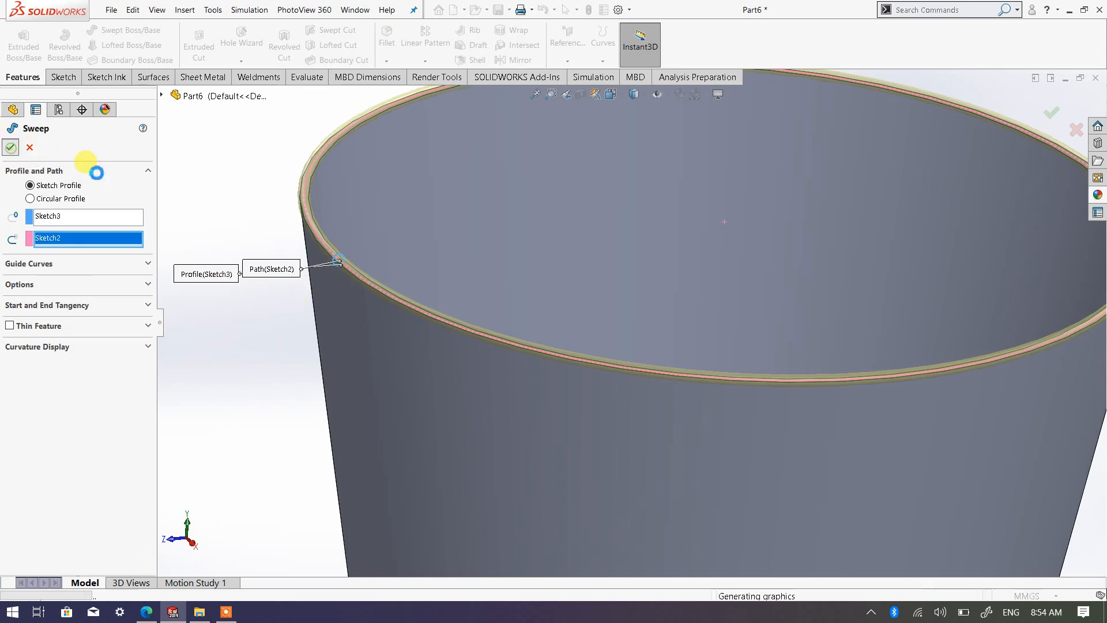
Examine the swept rounded rim and the overall shape of the finished cup from several angles.
scroll(545, 395, "up", 4)
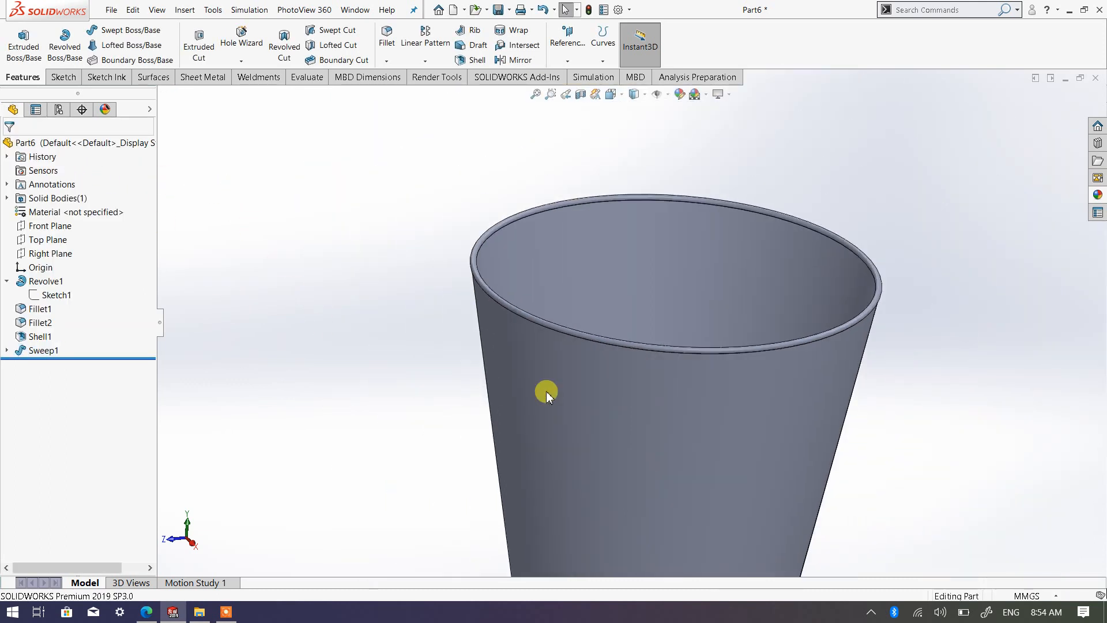
middle_click_drag(572, 398, 529, 422)
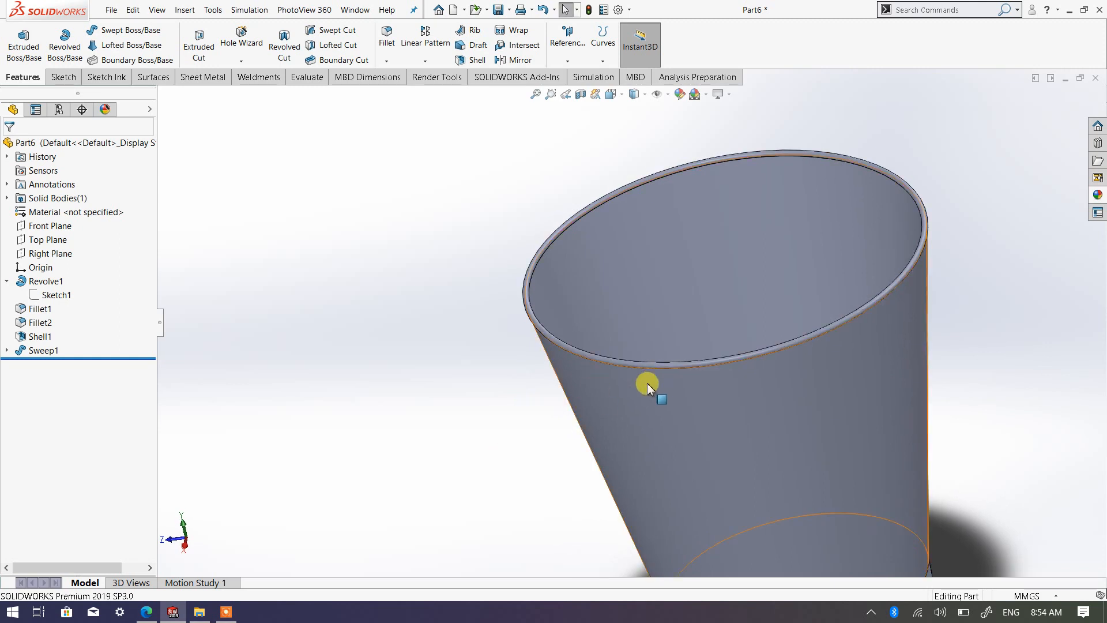
mouse_move(647, 383)
middle_mouse_down()
mouse_move(611, 407)
mouse_move(673, 378)
mouse_move(660, 392)
middle_mouse_up()
scroll(661, 392, "up", 3)
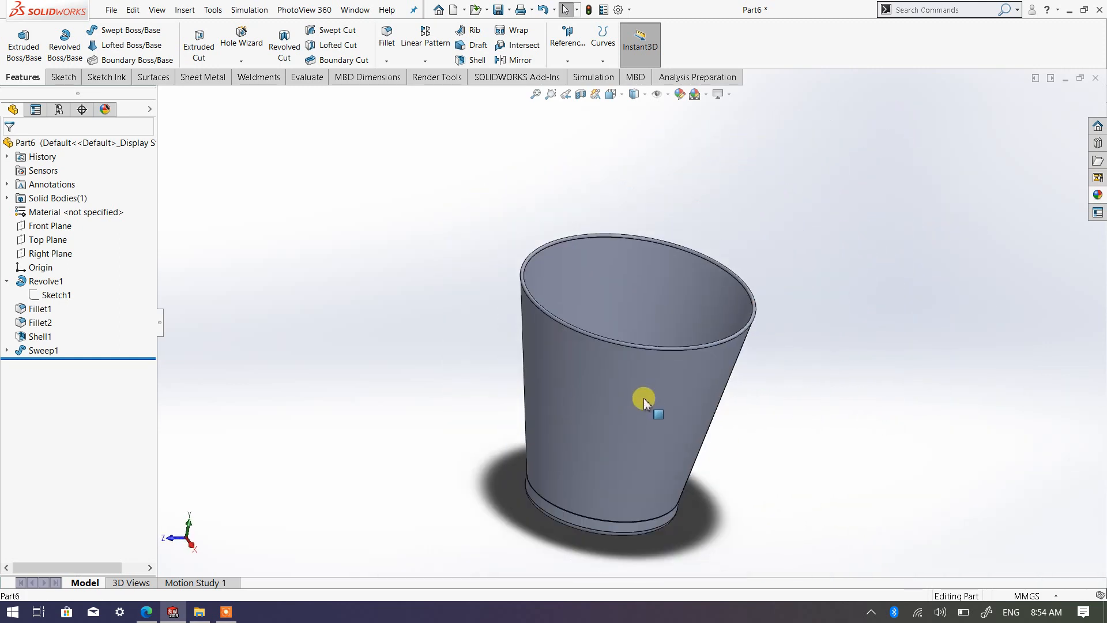
scroll(643, 401, "down", 2)
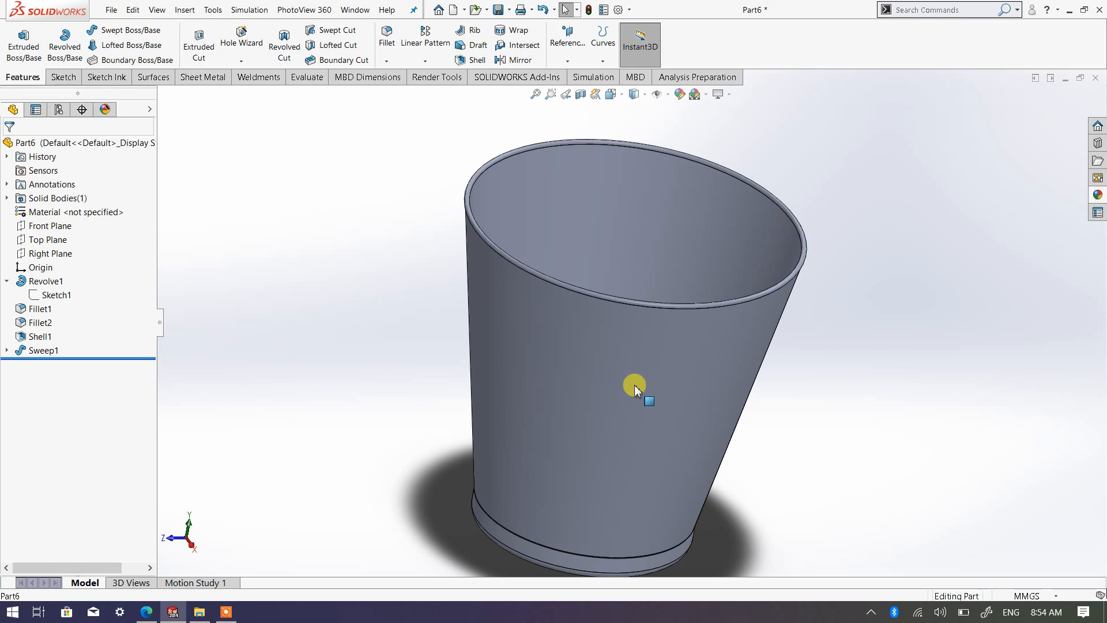
scroll(632, 378, "up", 1)
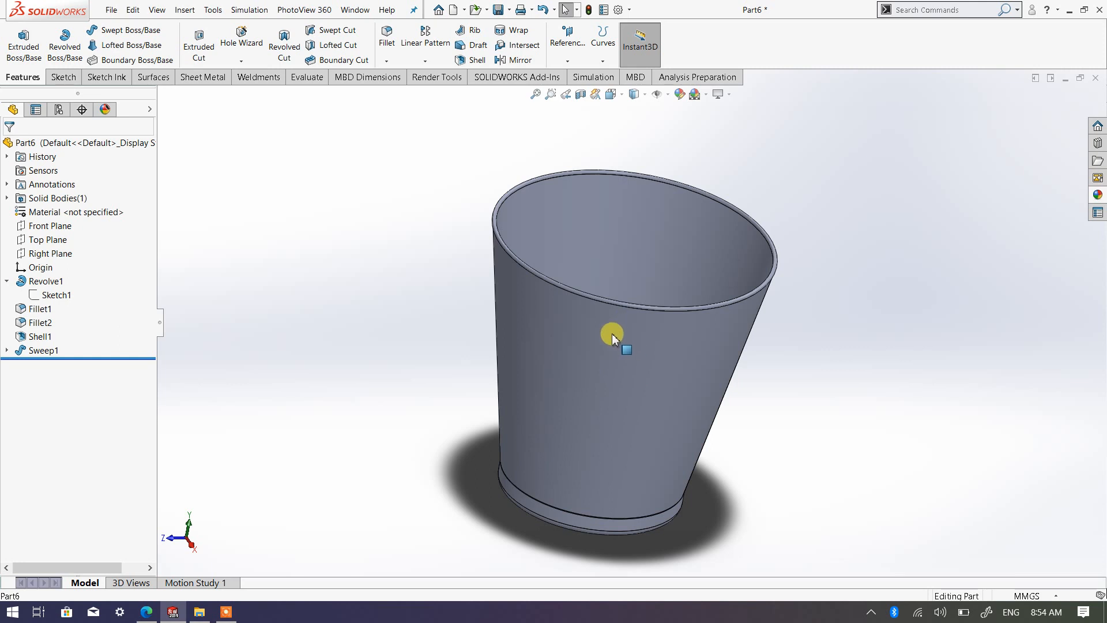
scroll(632, 330, "down", 1)
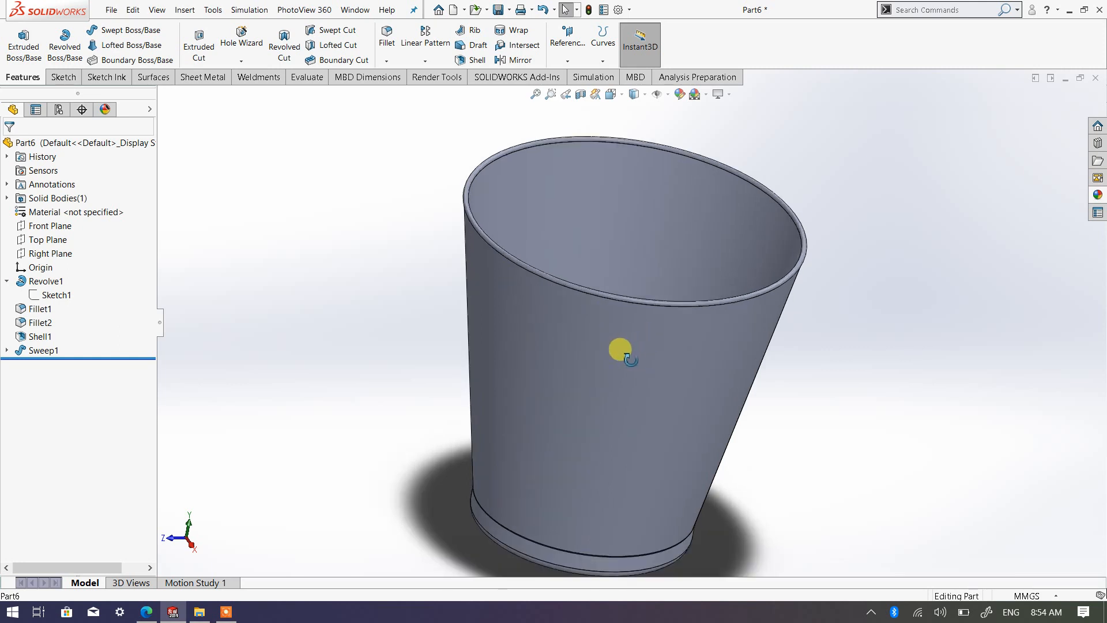
middle_click_drag(620, 350, 742, 308)
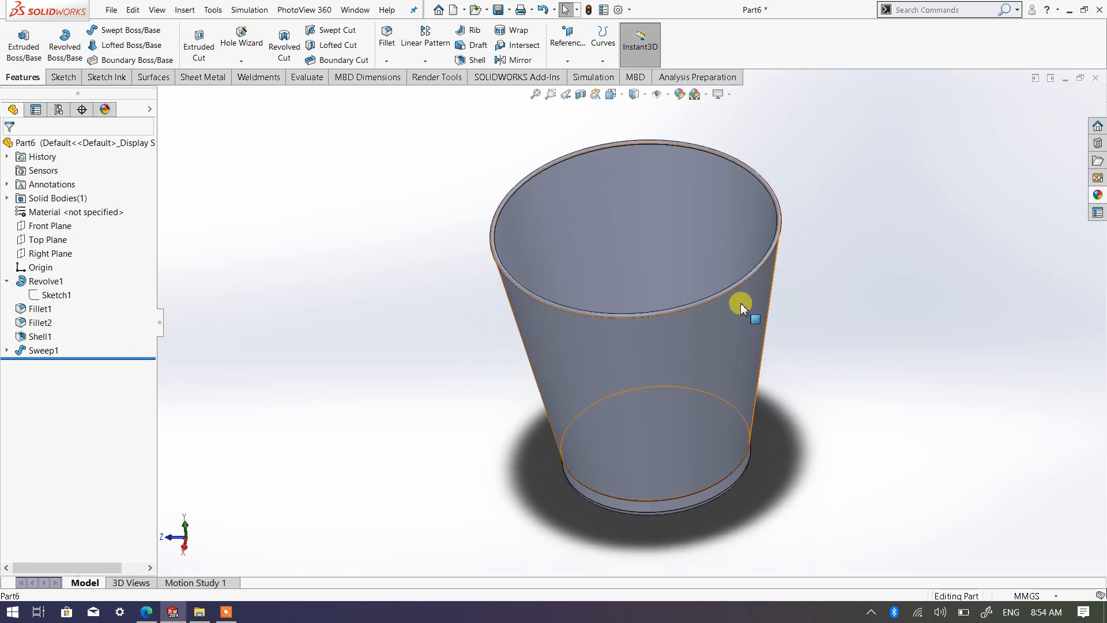